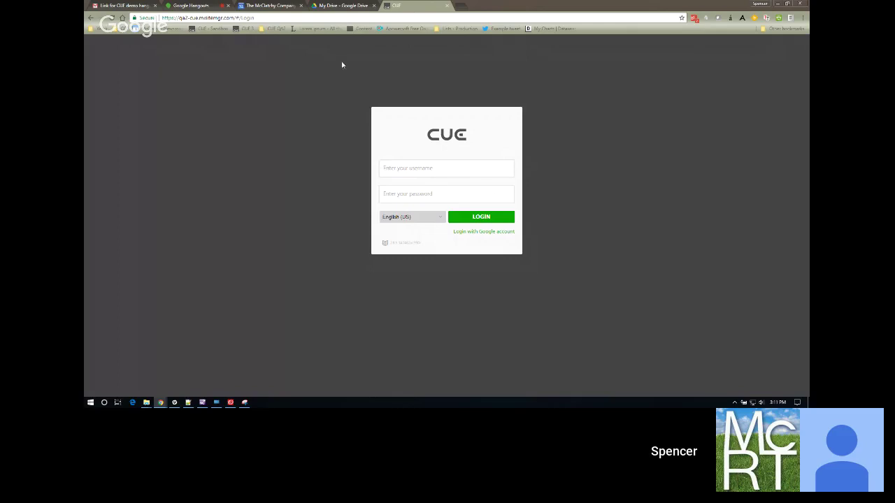
# Step: Load cue.mcclatchy.com in a separate browser tab, dismiss the reconnecting notice, and close that tab
pyautogui.click(289, 18)
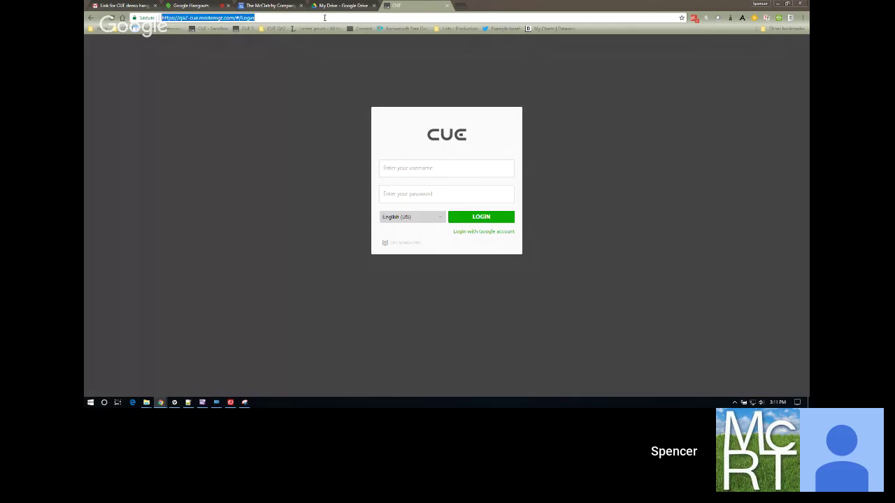
pyautogui.click(458, 6)
pyautogui.write('cue.mcclatchy.com')
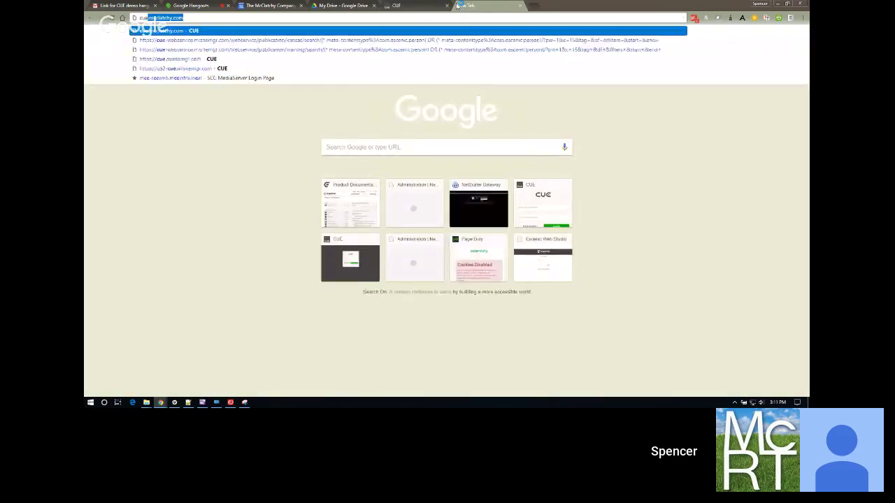
pyautogui.press('End')
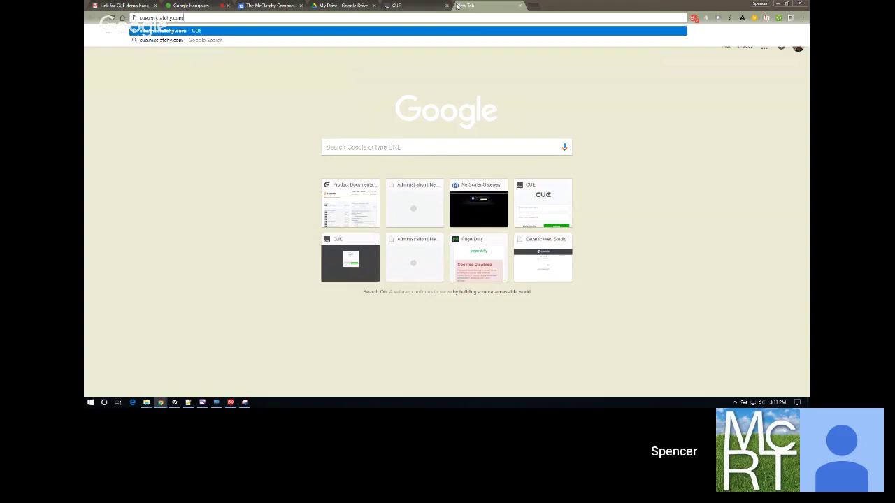
pyautogui.press('Return')
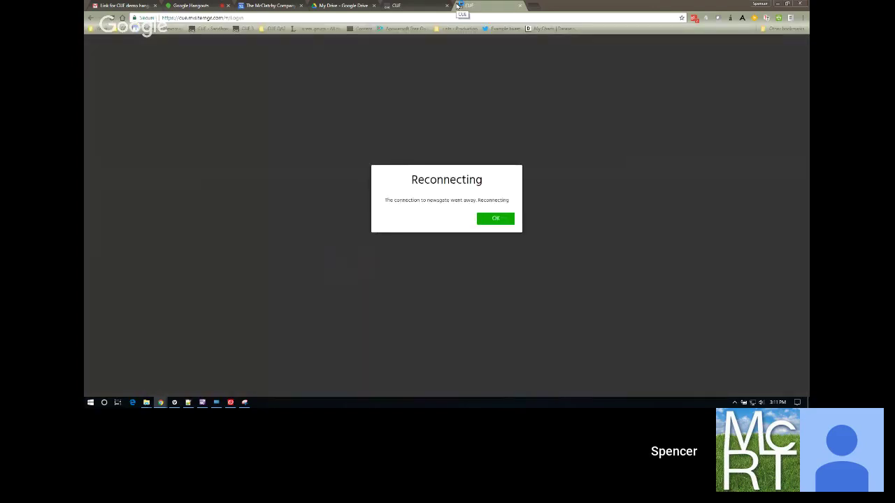
pyautogui.click(490, 219)
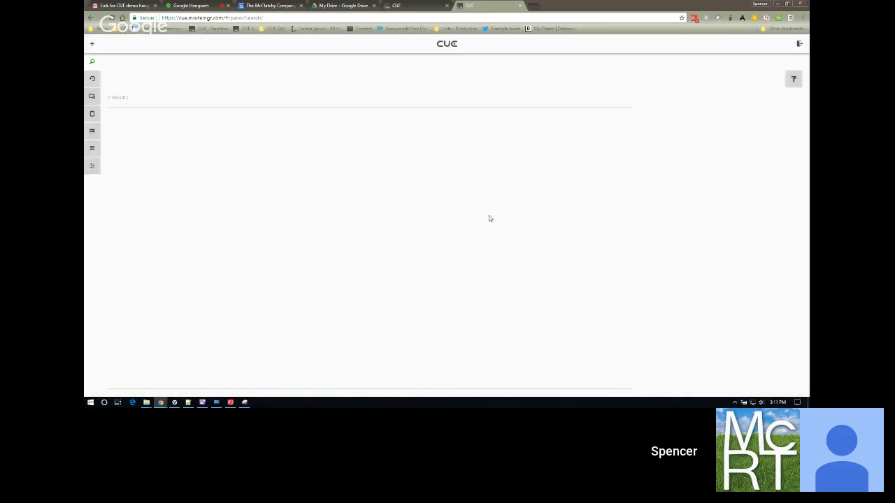
pyautogui.click(521, 6)
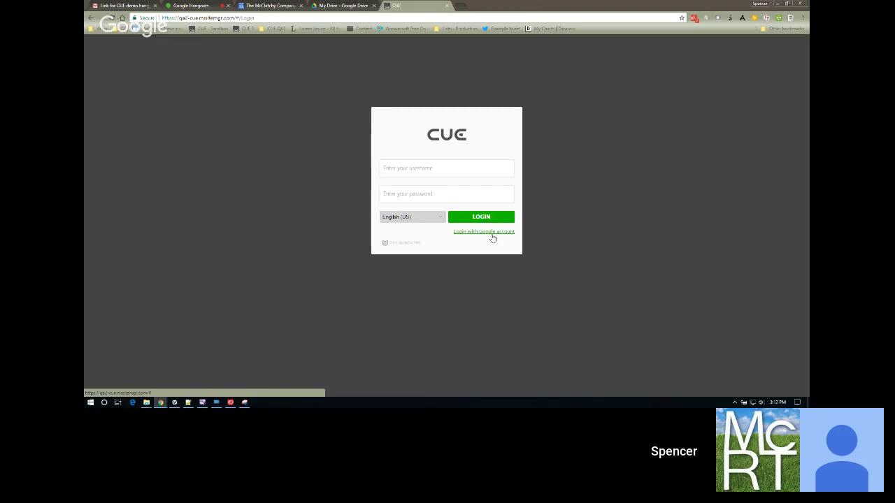
# Step: Log in to the QA site with the McClatchy Google account
pyautogui.hotkey('ctrl', '+')
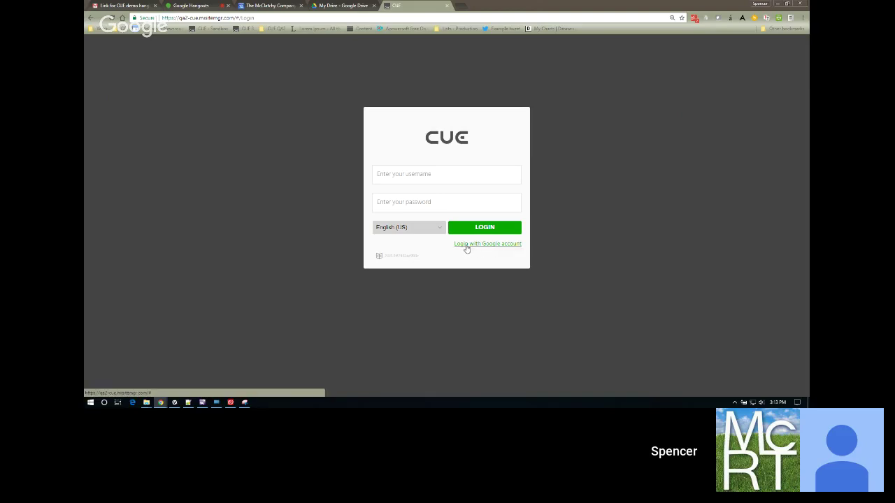
pyautogui.click(466, 245)
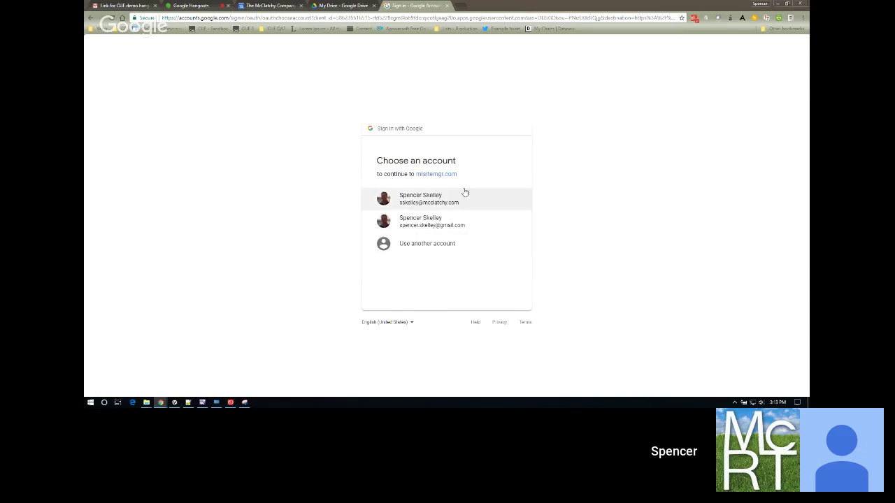
pyautogui.click(417, 205)
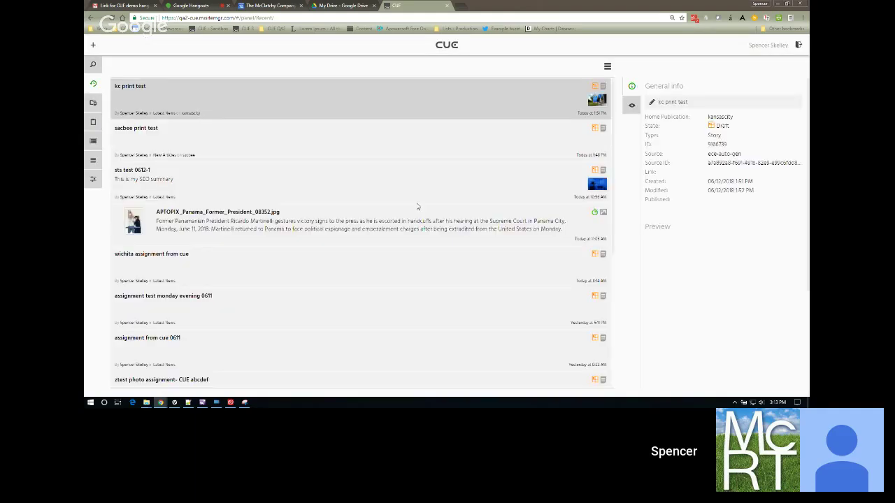
# Step: Look over the content search and the story folders, and show the search results as a list with thumbnails and summaries
pyautogui.click(93, 67)
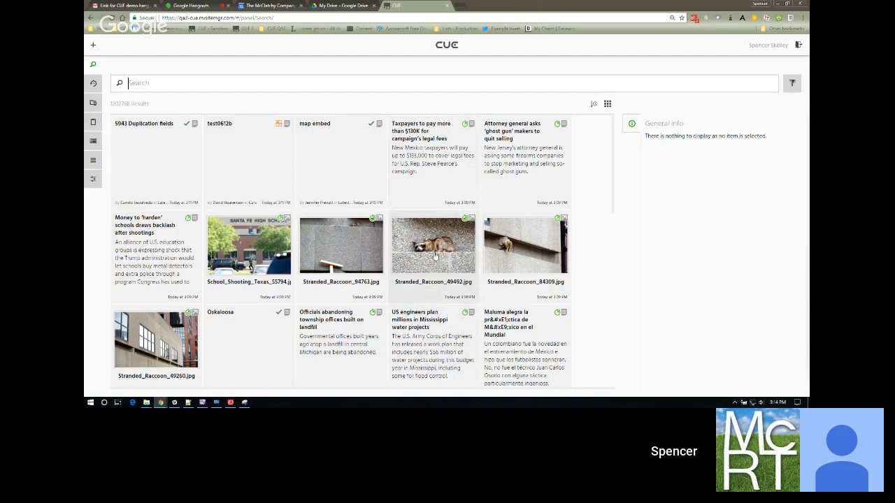
pyautogui.click(92, 104)
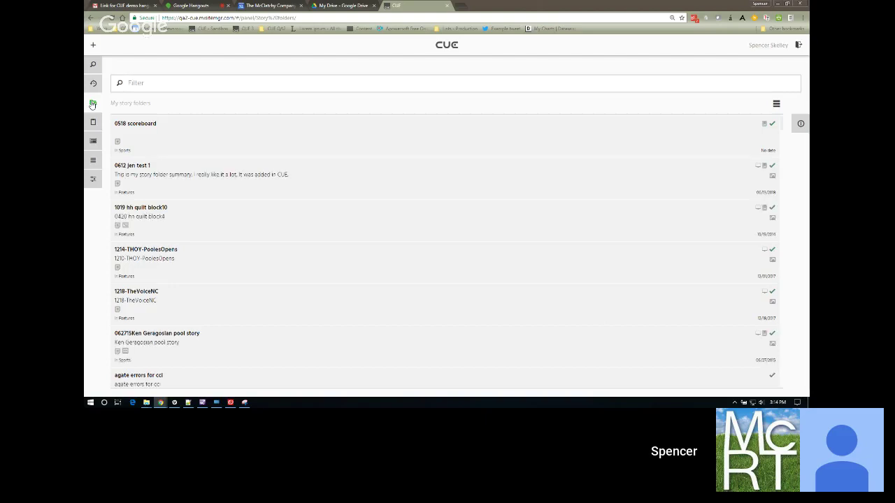
pyautogui.click(93, 66)
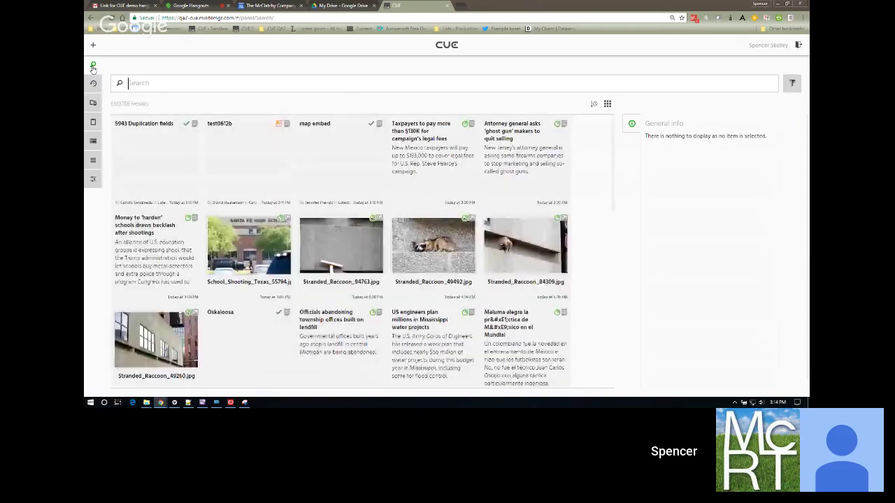
pyautogui.click(607, 104)
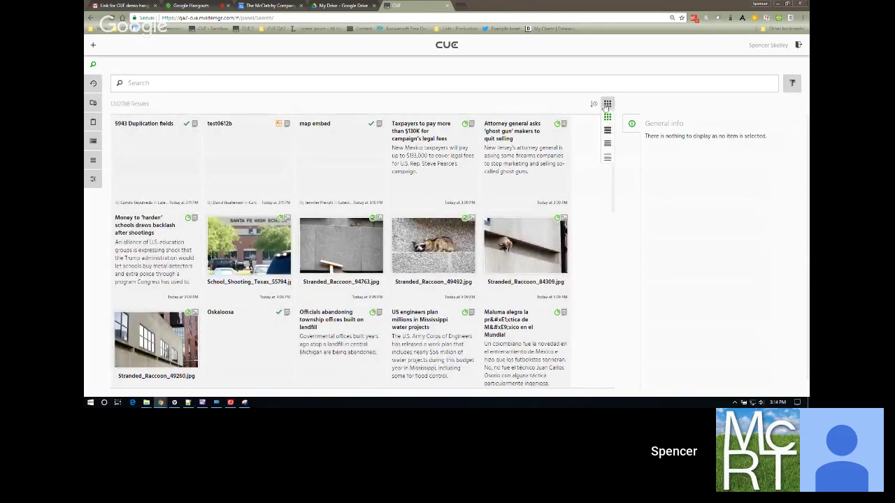
pyautogui.click(607, 130)
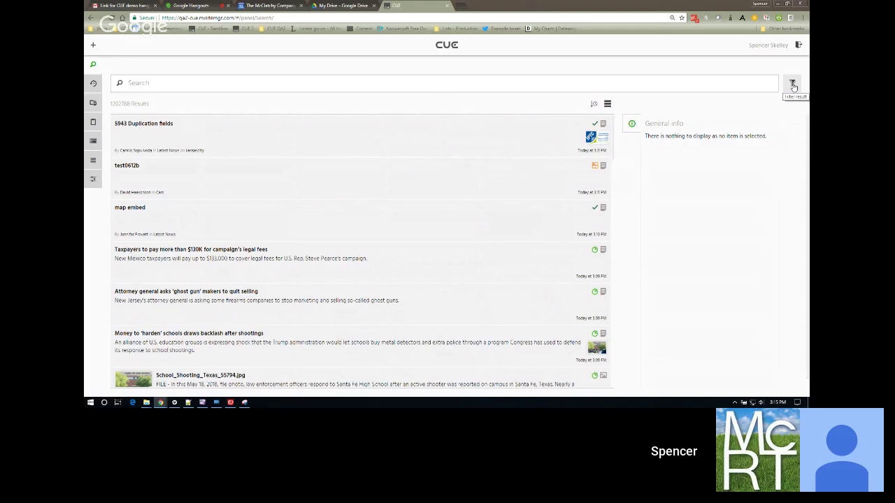
# Step: Search all content for the author's surname and select the "kc print test" story to view its general info
pyautogui.click(793, 84)
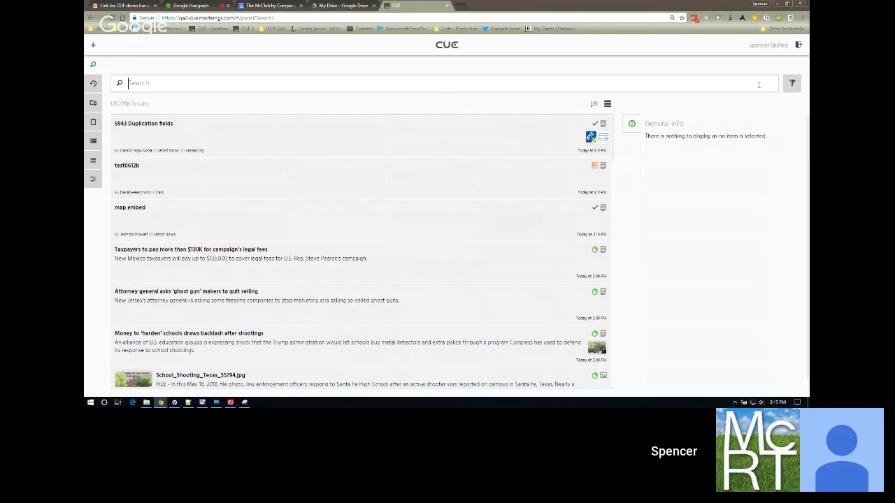
pyautogui.click(758, 84)
pyautogui.write('skelley')
pyautogui.press('Return')
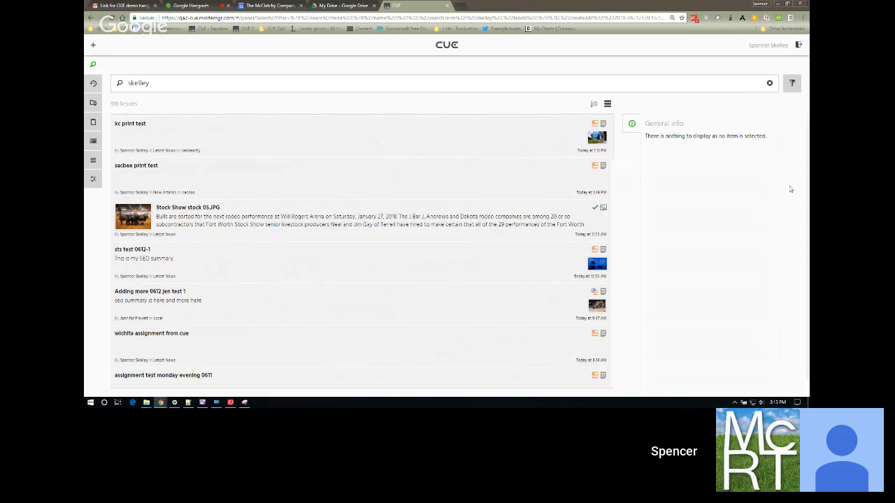
pyautogui.click(333, 138)
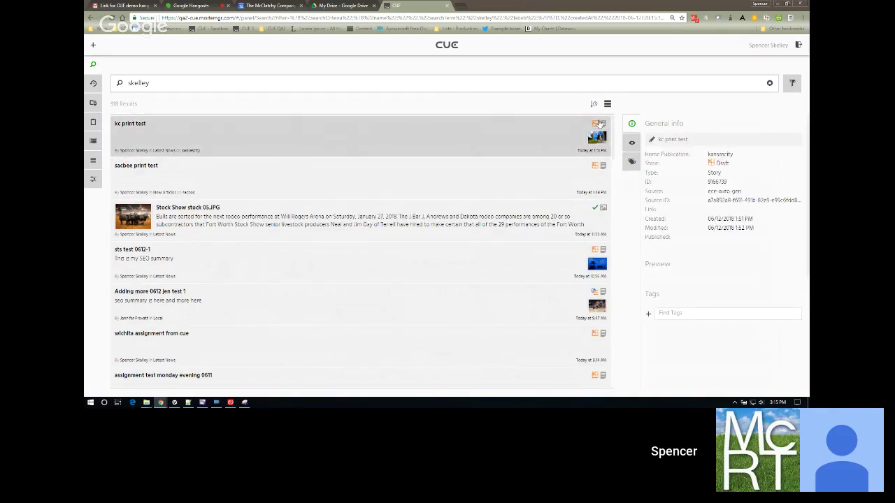
# Step: Filter the search results to the Photo document type
pyautogui.click(792, 84)
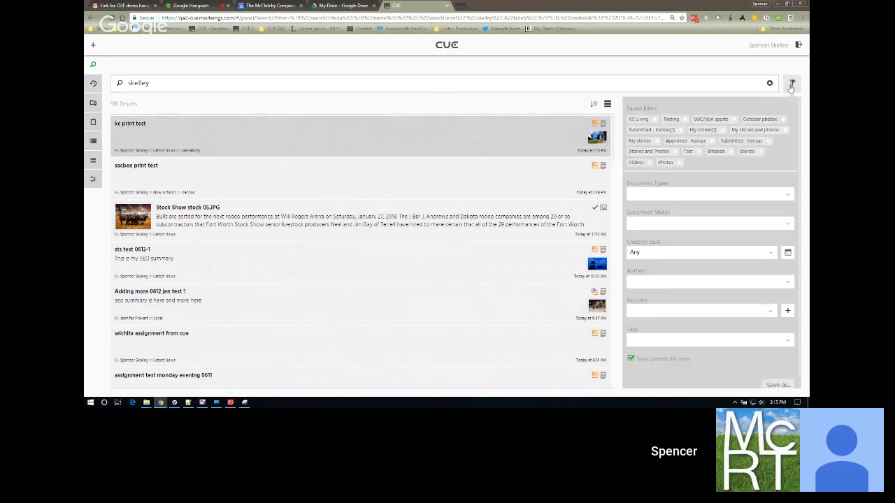
pyautogui.scroll(-1, 733, 185)
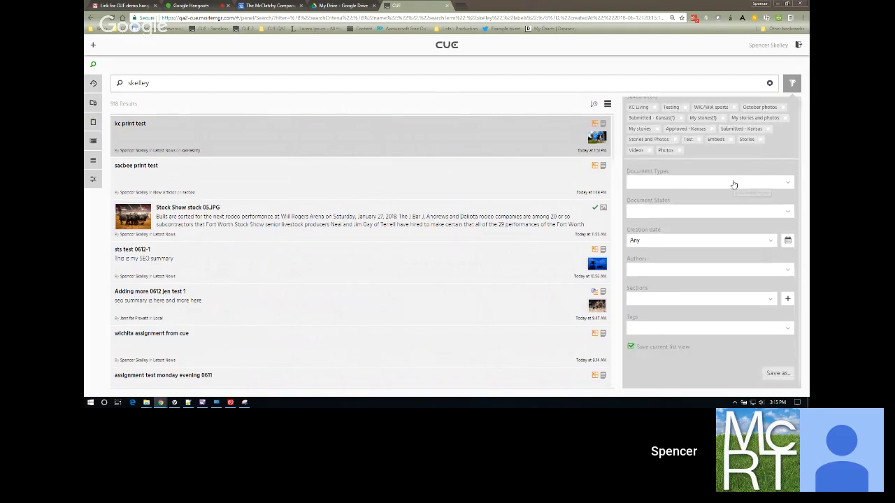
pyautogui.click(735, 185)
pyautogui.click(725, 207)
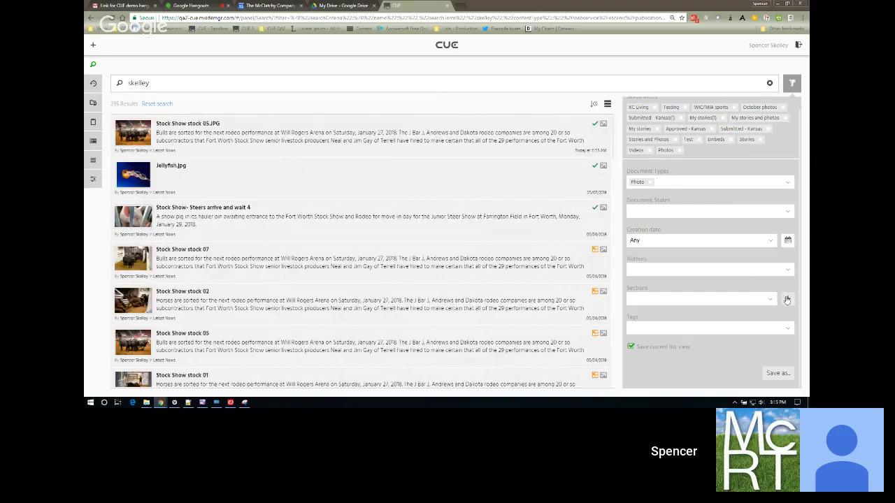
# Step: Restrict the photo results to the Homepage section of the Kansas publication
pyautogui.click(788, 299)
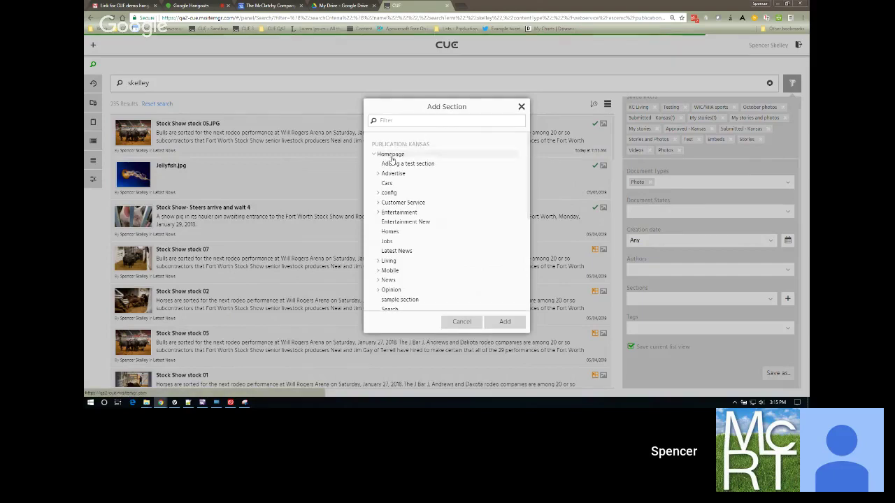
pyautogui.click(391, 156)
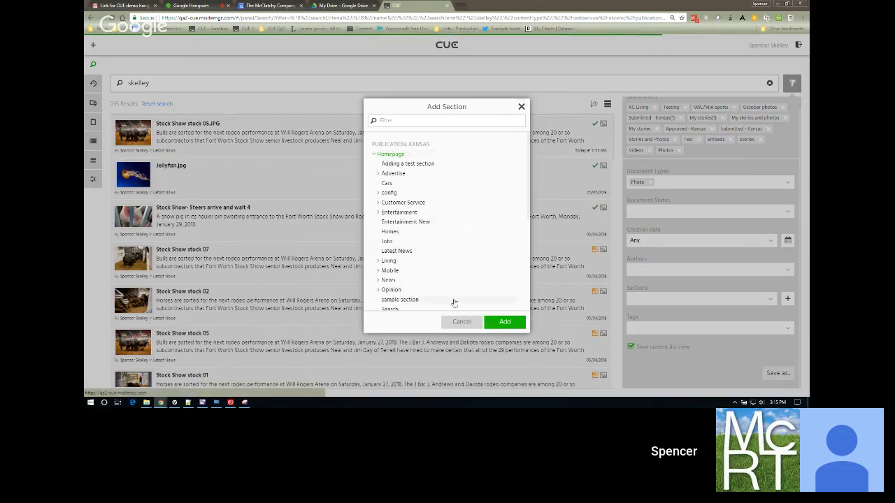
pyautogui.click(505, 323)
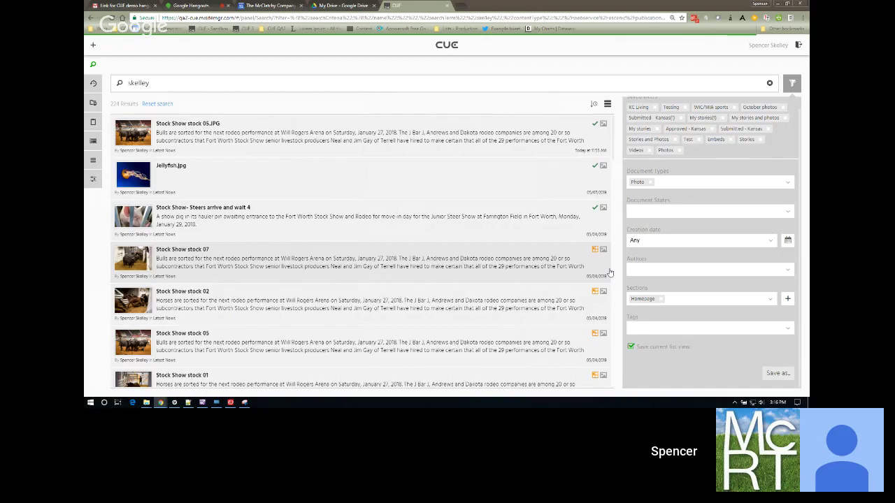
# Step: Look through the filtered photos and clear the surname from the search, keeping the Photo and Homepage filters
pyautogui.hotkey('ctrl', '+')
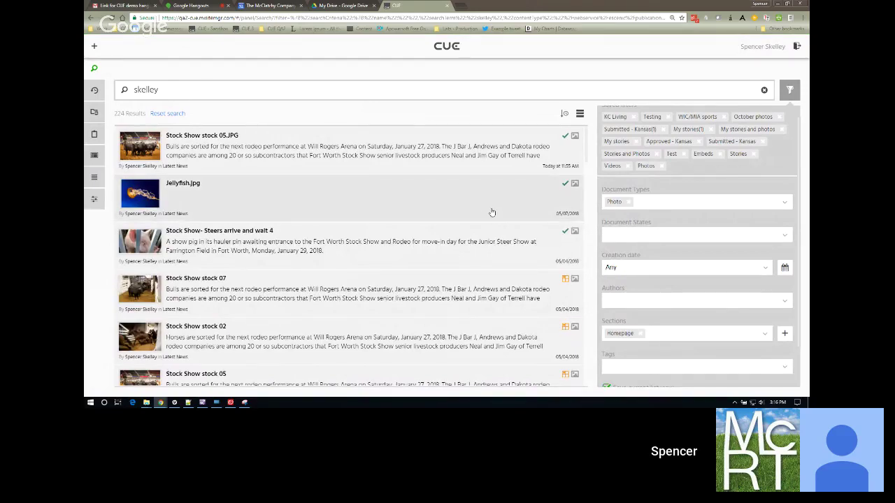
pyautogui.scroll(-1, 492, 211)
pyautogui.scroll(-4, 493, 212)
pyautogui.scroll(5, 492, 212)
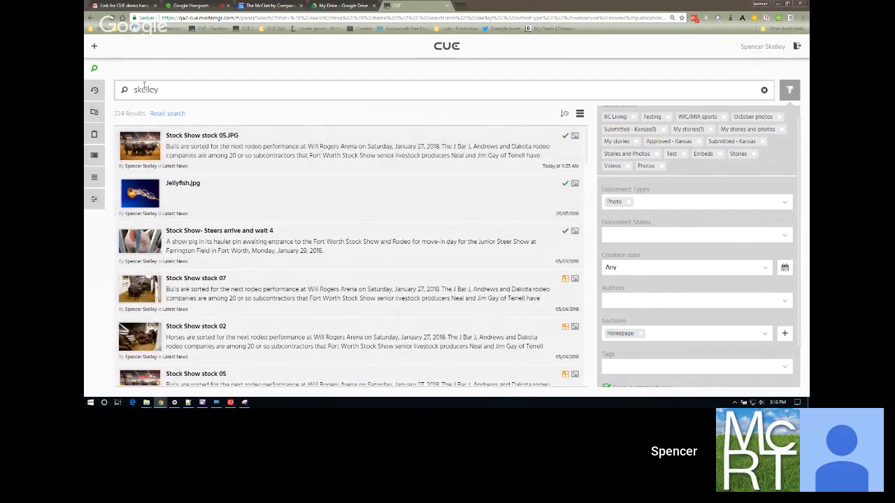
pyautogui.click(765, 91)
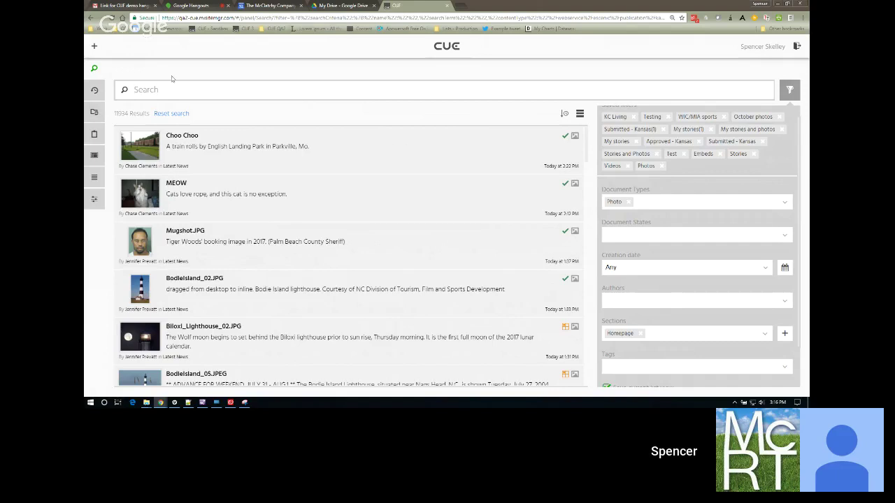
pyautogui.click(95, 70)
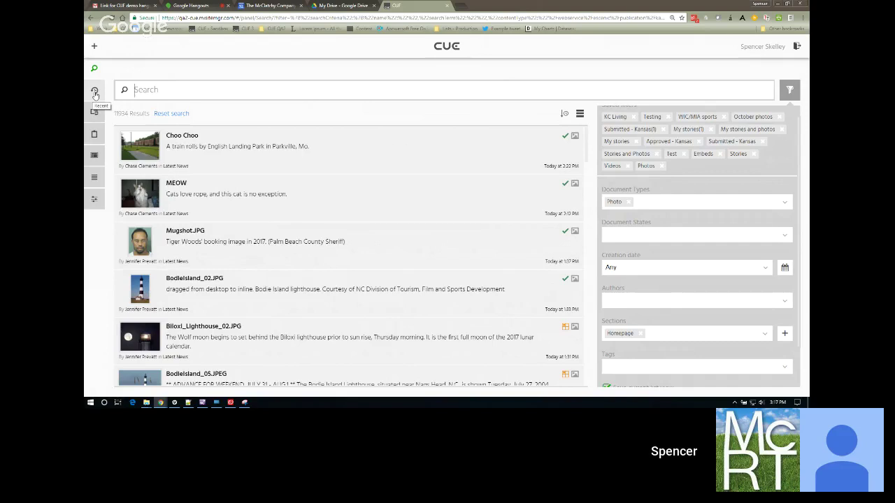
# Step: Review the list of recently opened content from newest to oldest
pyautogui.click(96, 93)
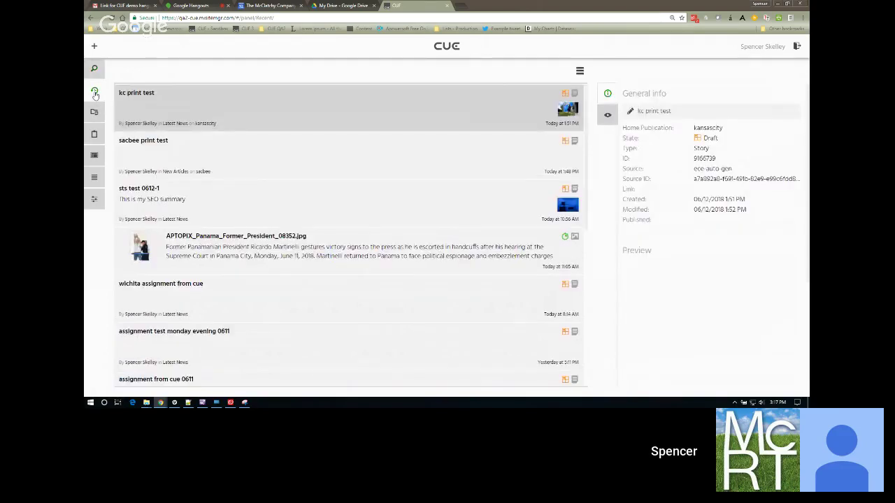
pyautogui.scroll(-3, 288, 168)
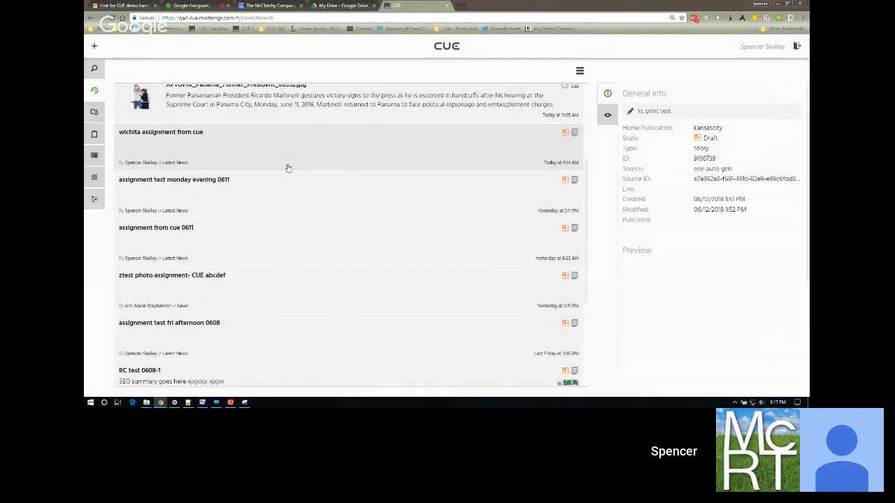
pyautogui.scroll(-3, 289, 168)
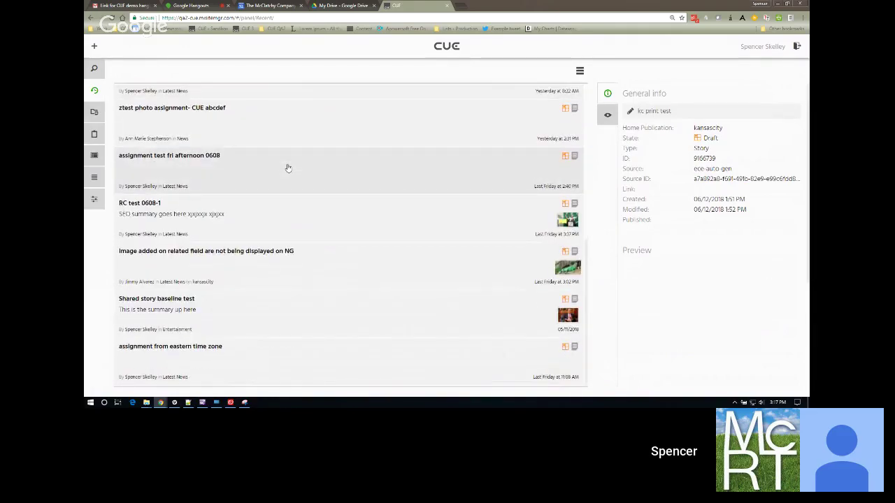
pyautogui.scroll(4, 288, 168)
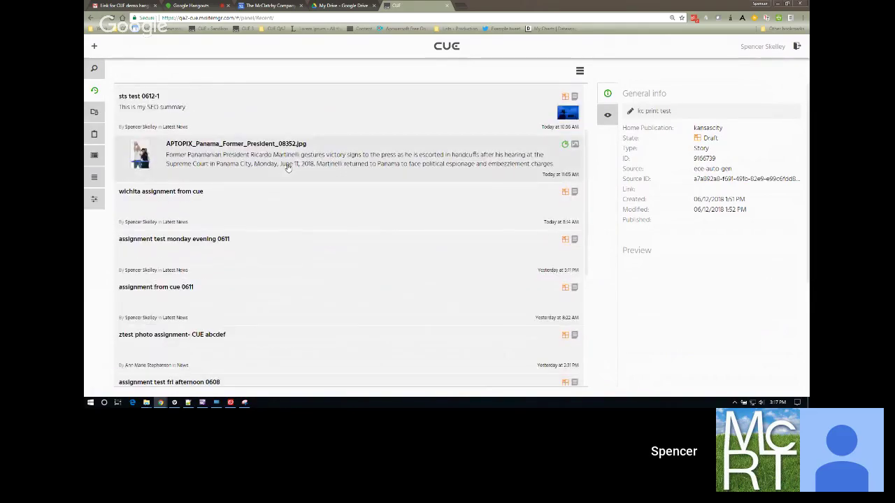
pyautogui.scroll(-3, 288, 168)
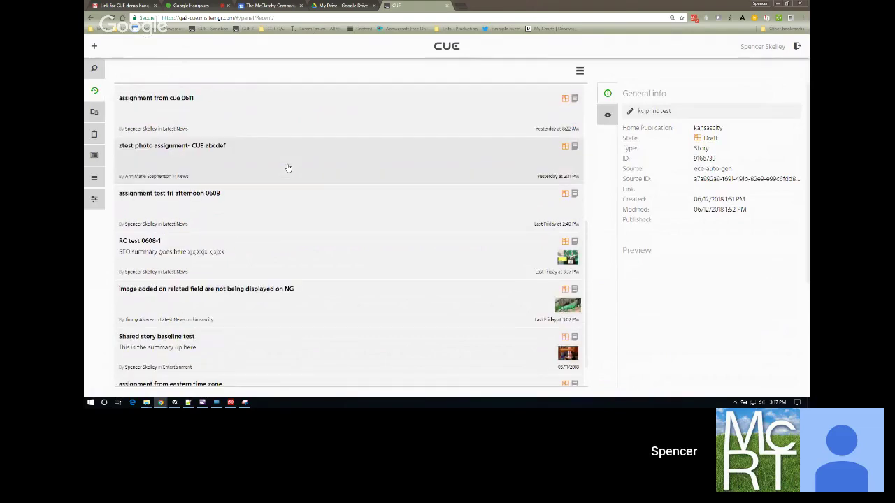
pyautogui.scroll(5, 288, 168)
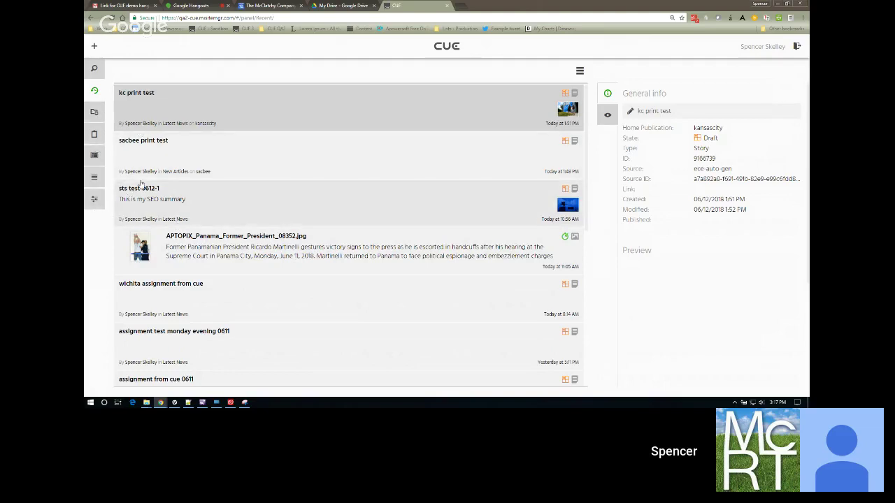
# Step: Create a new Story in the kansas publication and look through its blank form
pyautogui.click(96, 69)
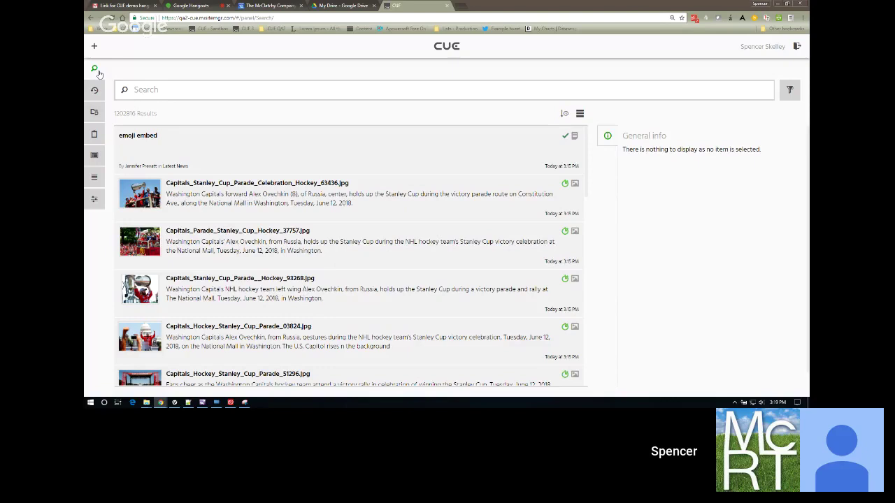
pyautogui.click(97, 71)
pyautogui.click(94, 49)
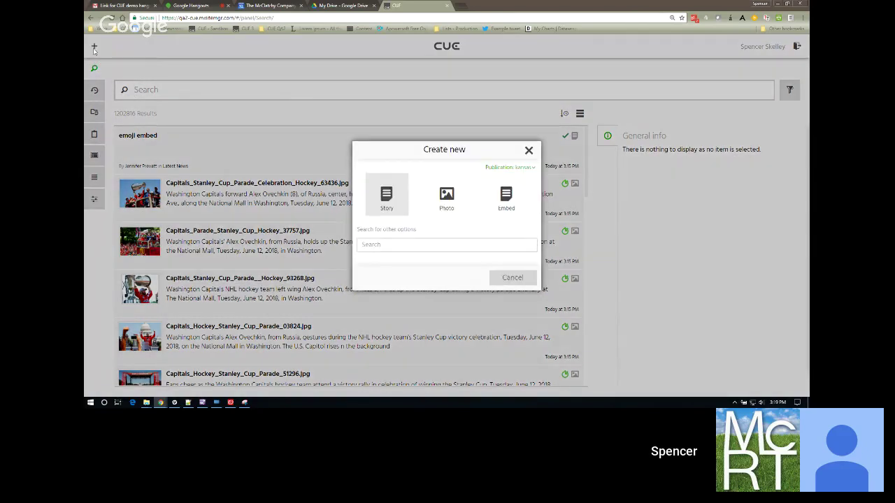
pyautogui.click(386, 199)
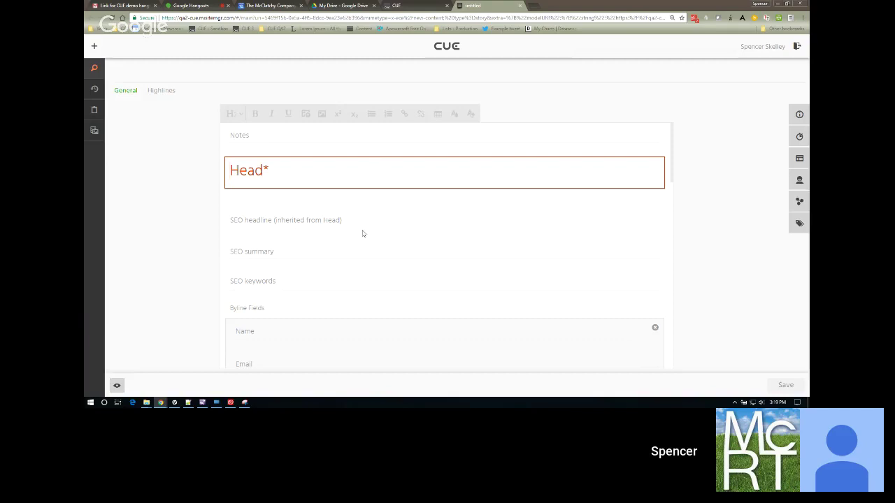
pyautogui.scroll(-5, 362, 234)
pyautogui.scroll(-3, 363, 233)
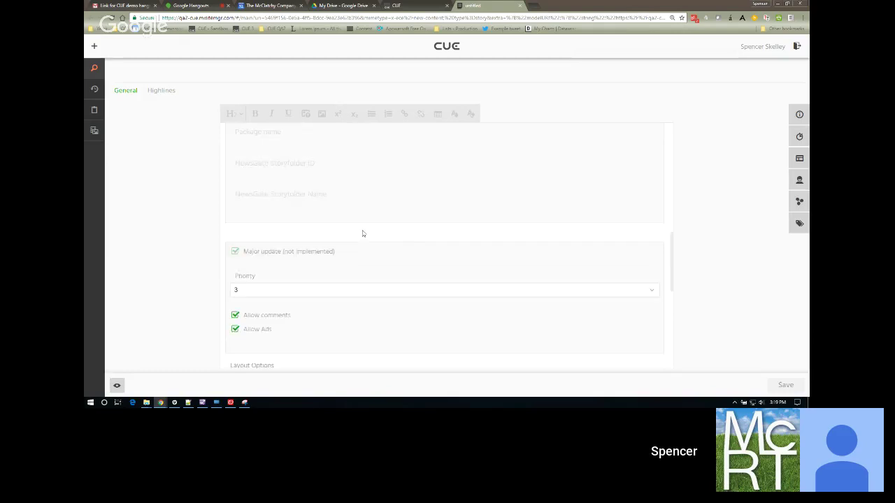
pyautogui.scroll(12, 363, 233)
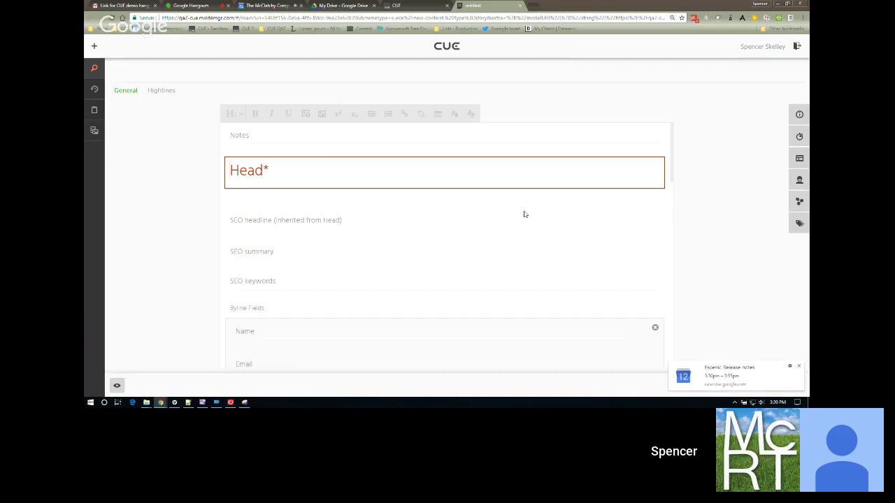
pyautogui.click(798, 366)
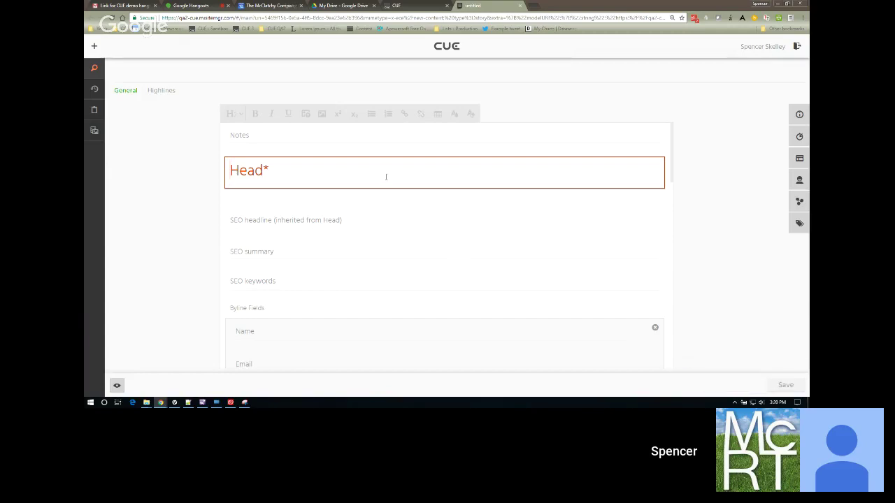
# Step: Enter "NewsDesk demo 0612" as the story's head and save the story
pyautogui.click(385, 177)
pyautogui.write('News')
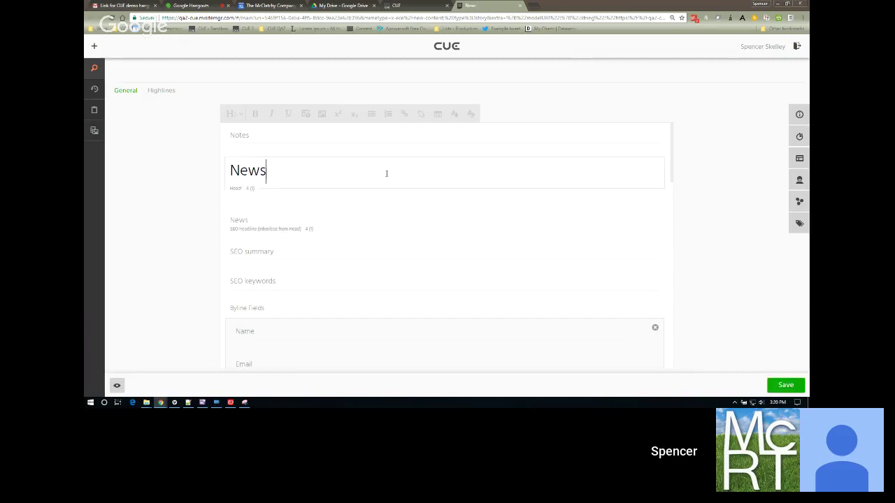
pyautogui.write('Desk demo')
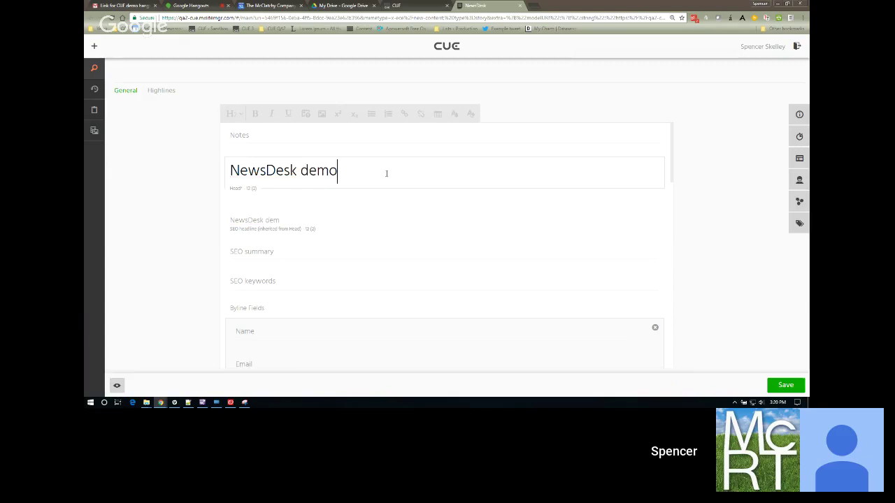
pyautogui.write(' 061w2')
pyautogui.press('BackSpace')
pyautogui.press('BackSpace')
pyautogui.write('2')
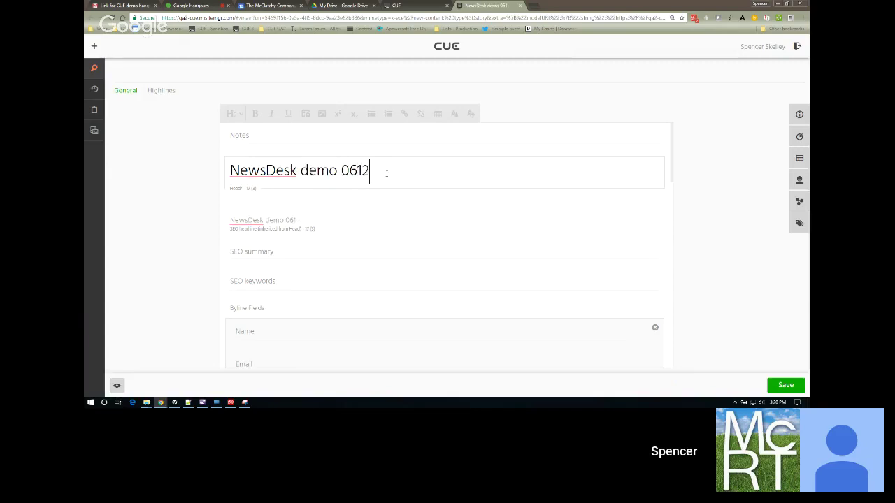
pyautogui.click(783, 387)
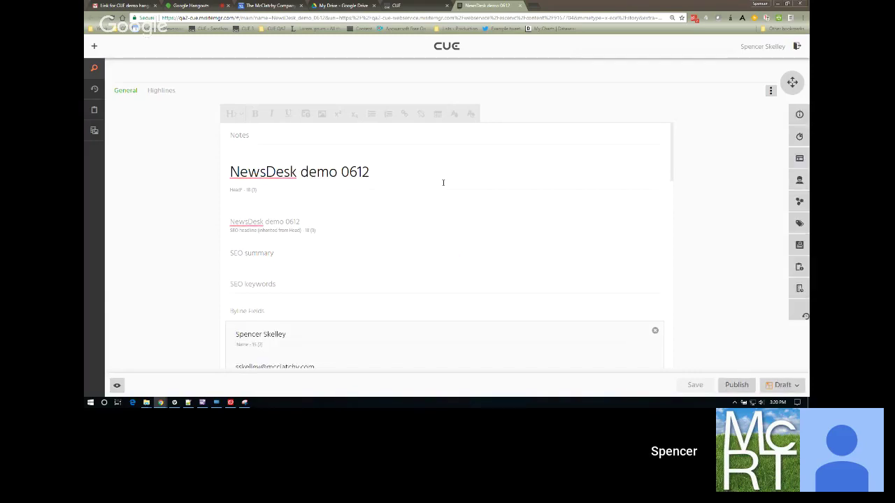
# Step: Highlight the story's head, switch to CCI NewsAccess and examine the "sts test 0612-1" folder among the Wichita story folders
pyautogui.moveTo(381, 173); pyautogui.dragTo(188, 181)
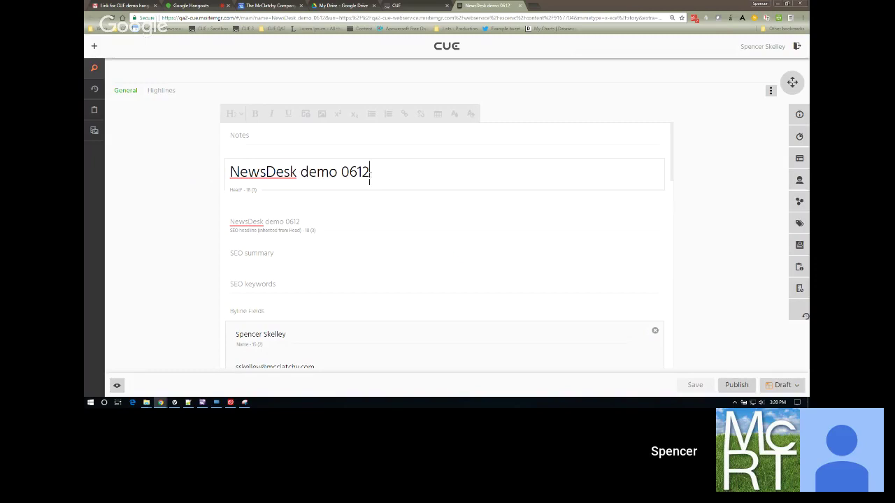
pyautogui.moveTo(371, 174); pyautogui.dragTo(211, 188)
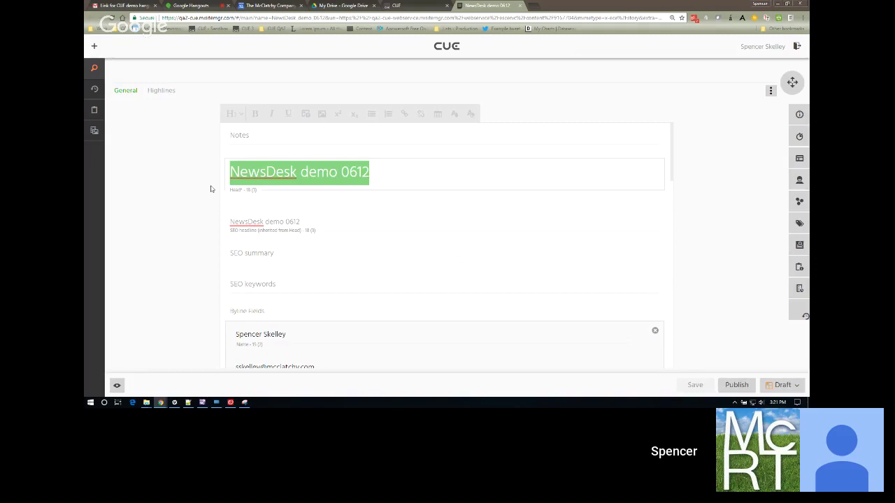
pyautogui.click(202, 402)
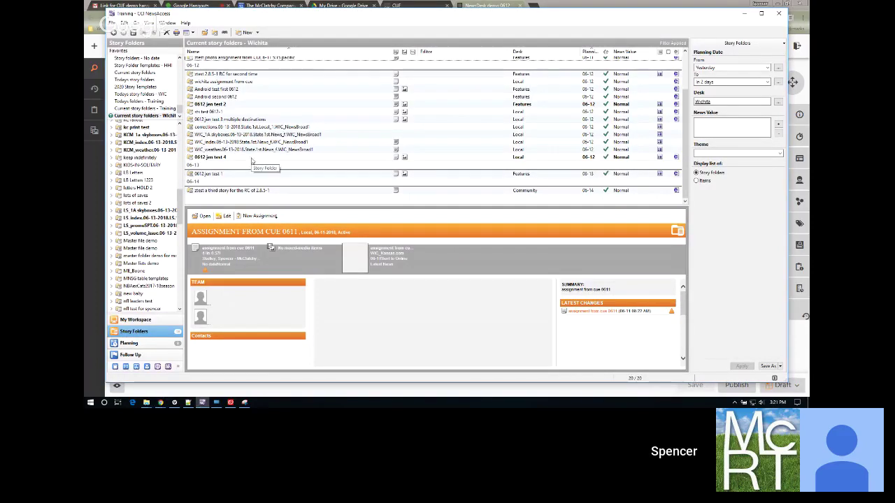
pyautogui.scroll(2, 254, 157)
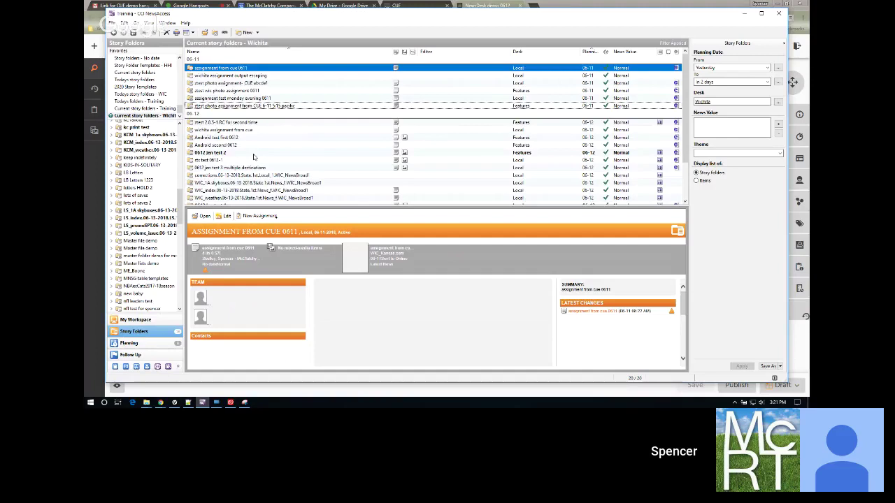
pyautogui.scroll(-2, 254, 156)
pyautogui.click(252, 150)
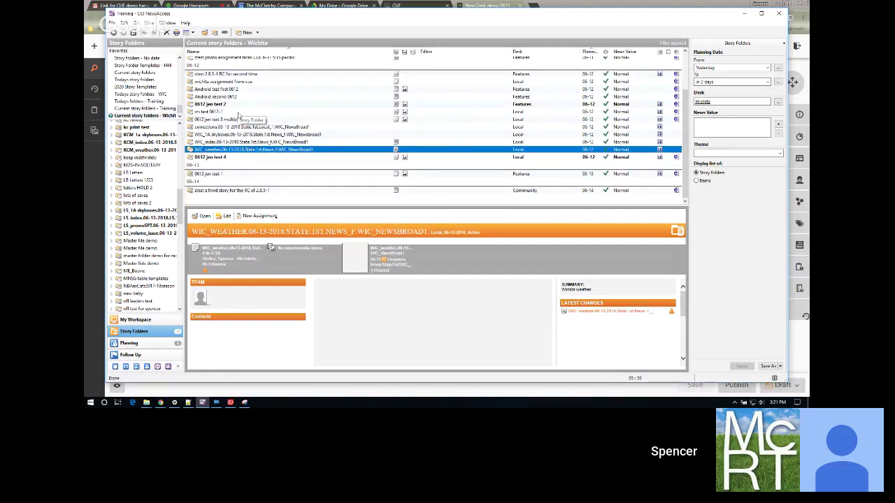
pyautogui.click(239, 114)
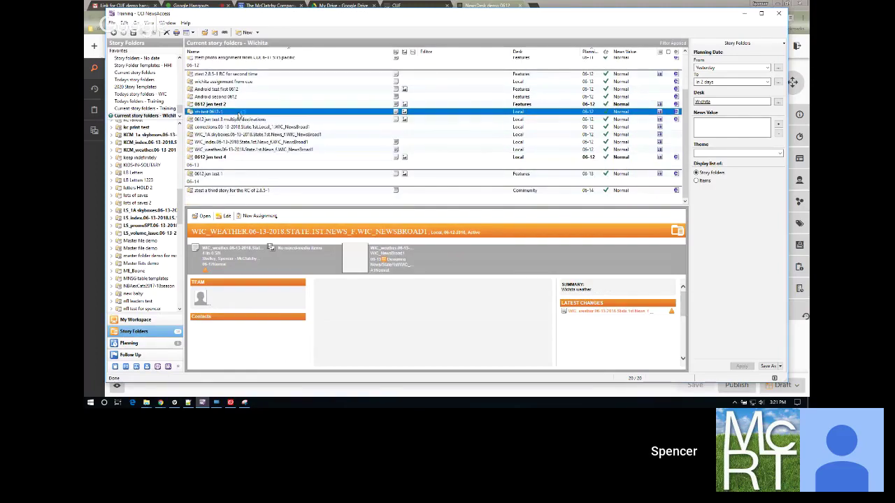
pyautogui.moveTo(180, 208); pyautogui.dragTo(182, 222)
pyautogui.scroll(3, 182, 222)
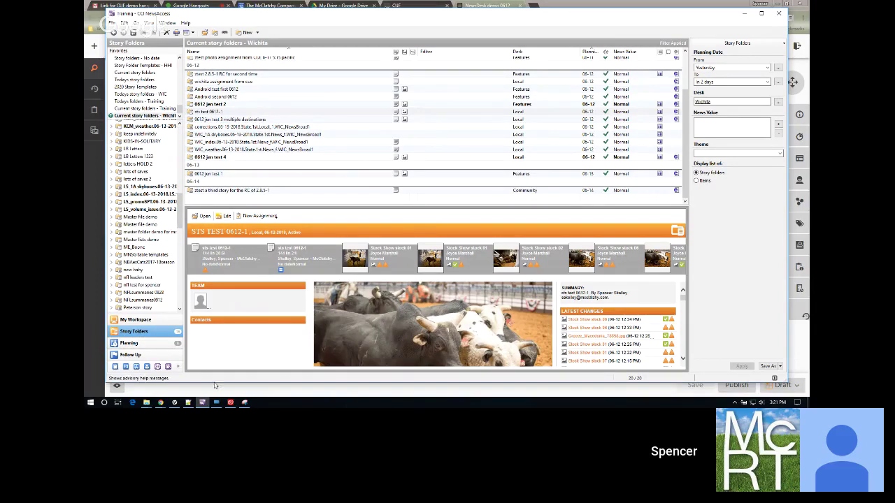
# Step: Switch back to the CUE story and review its head, SEO headline and byline fields
pyautogui.moveTo(160, 402)
pyautogui.click(145, 368)
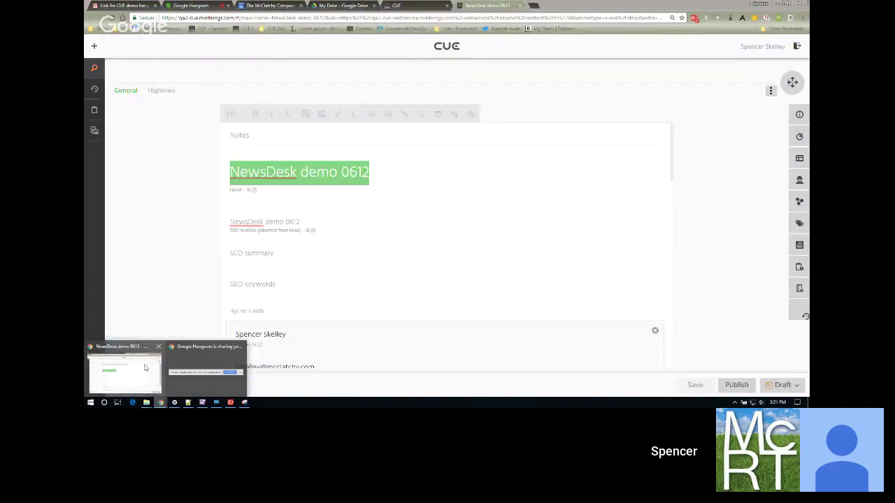
pyautogui.click(389, 177)
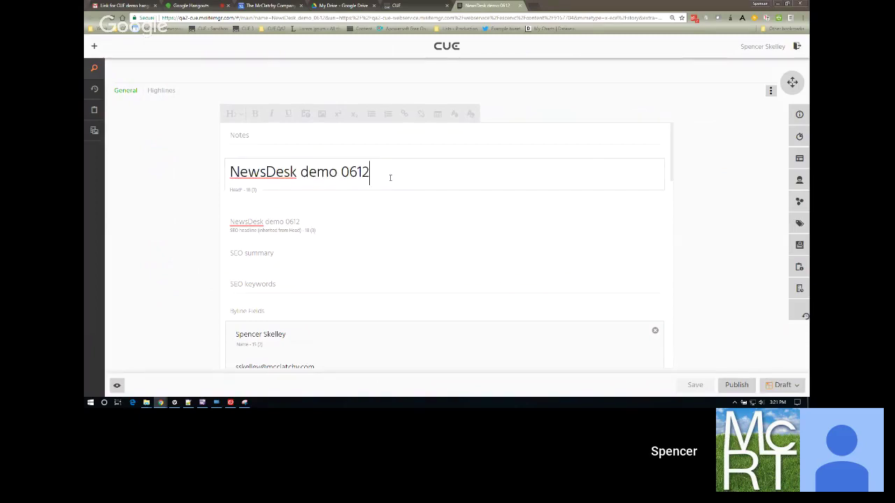
pyautogui.scroll(-2, 390, 177)
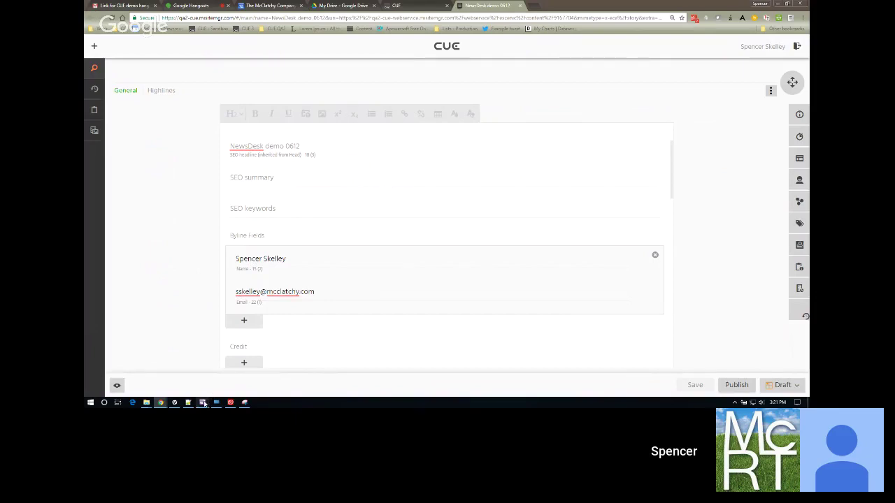
# Step: Return to CCI NewsAccess and compare the name and contents of the "sts test 0612-1" story folder
pyautogui.moveTo(203, 404)
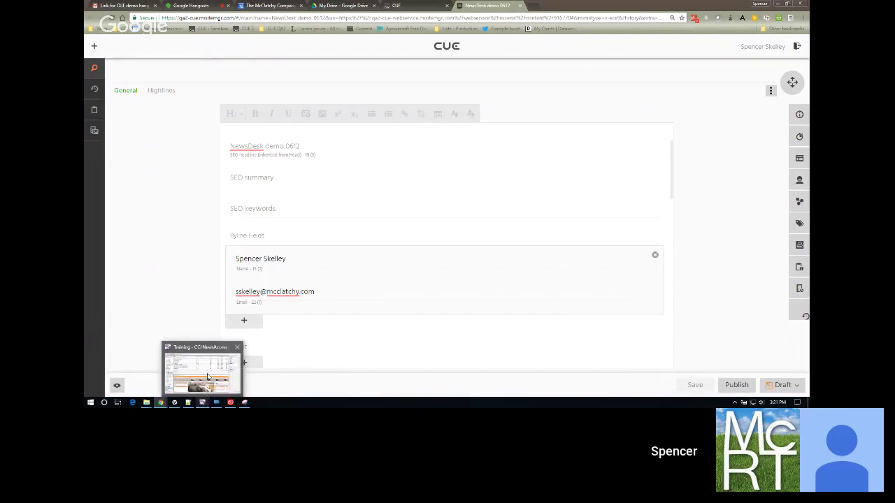
pyautogui.click(207, 378)
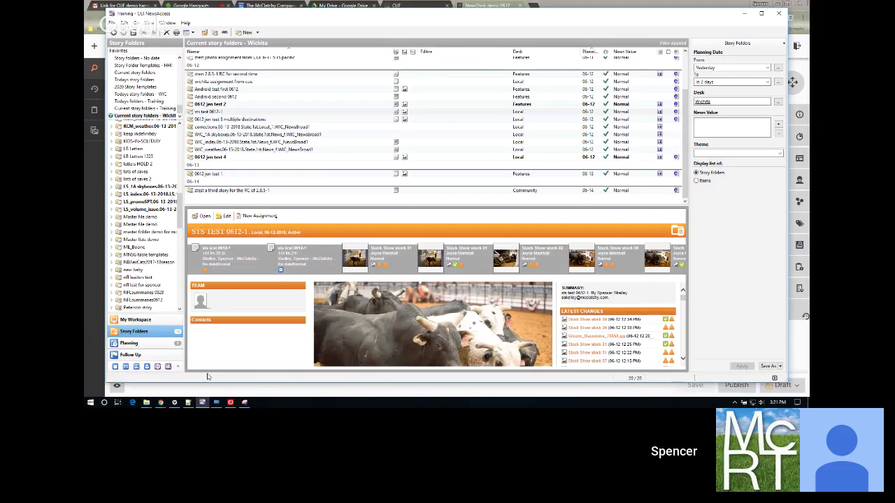
pyautogui.click(264, 120)
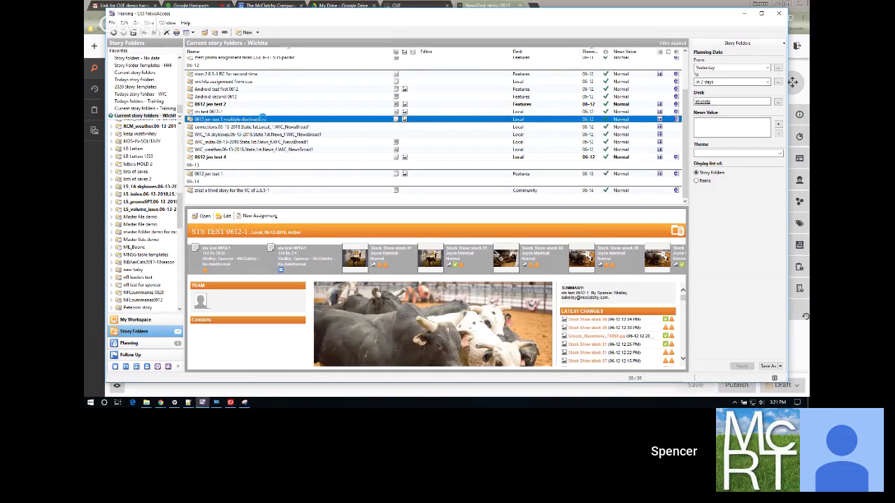
pyautogui.click(266, 112)
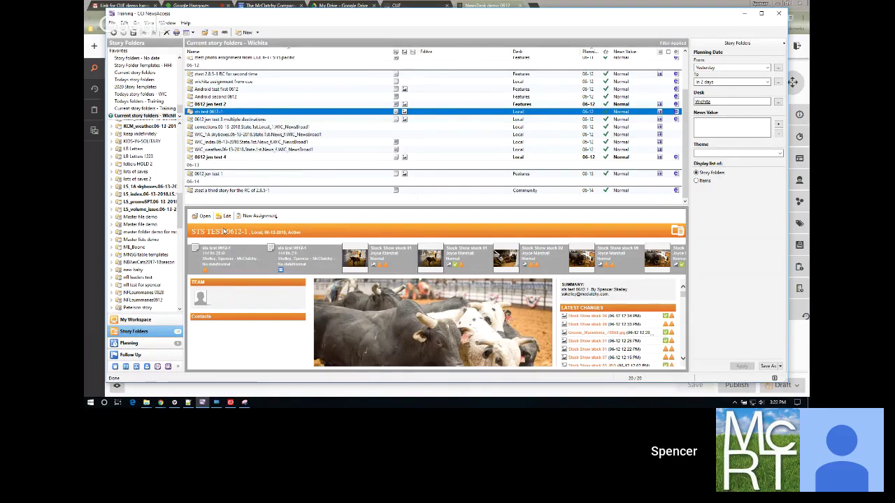
# Step: Switch to the CUE story again and highlight its head to point out the name
pyautogui.moveTo(161, 403)
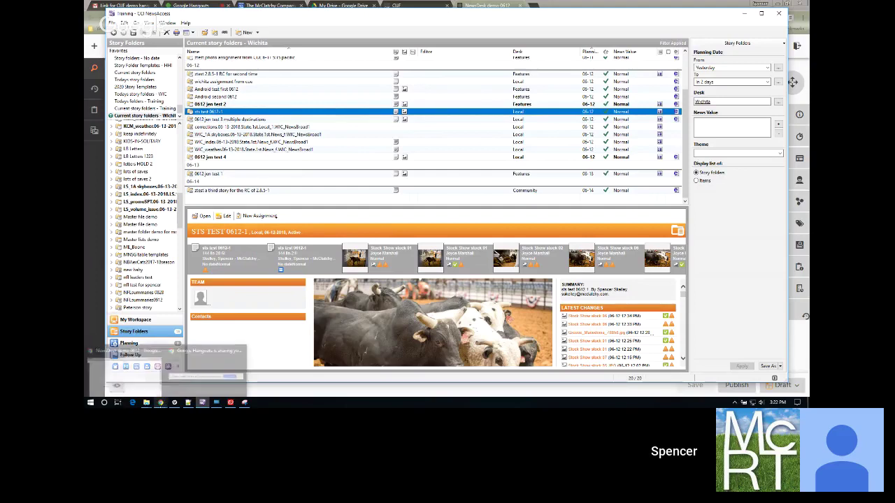
pyautogui.click(152, 380)
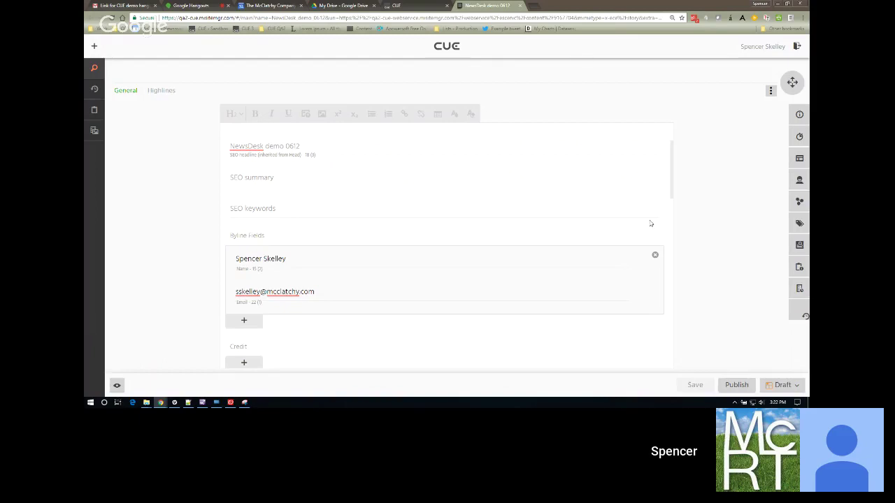
pyautogui.moveTo(673, 192); pyautogui.dragTo(671, 161)
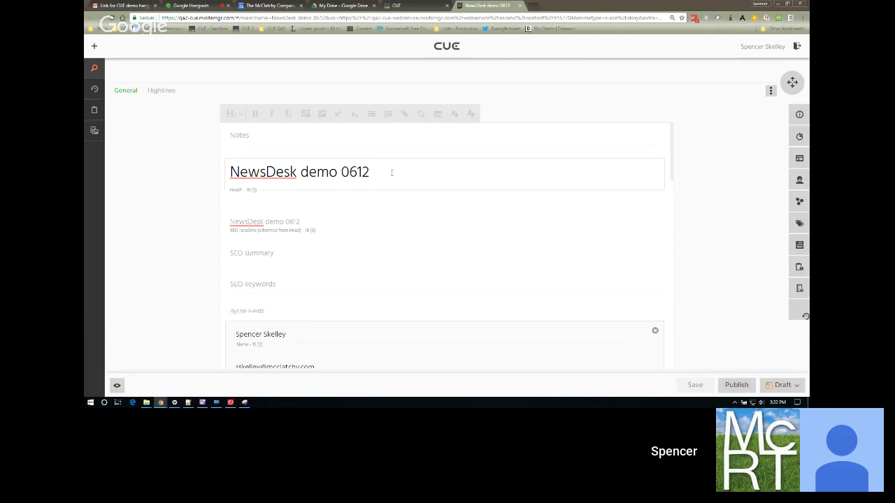
pyautogui.moveTo(387, 174); pyautogui.dragTo(168, 220)
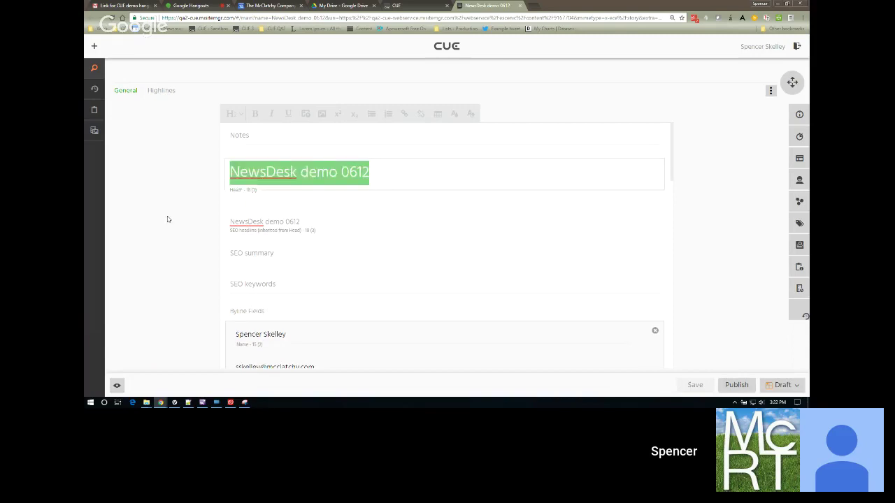
pyautogui.click(472, 186)
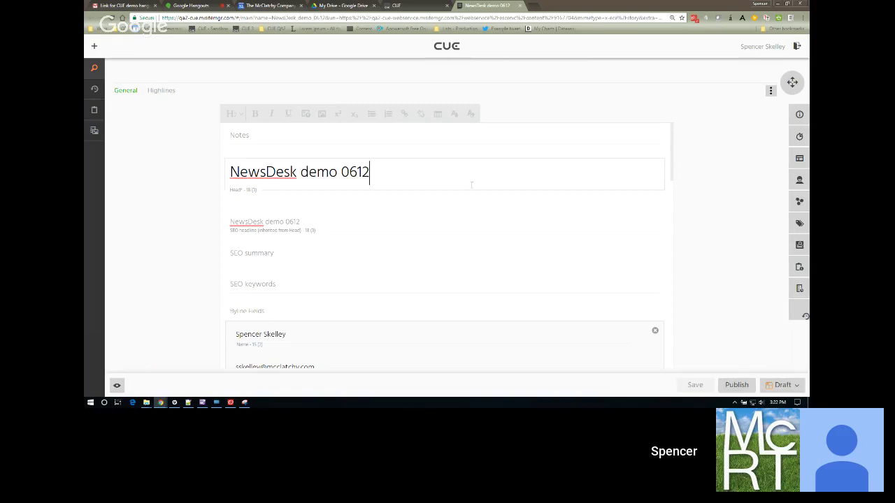
# Step: Enter the note "This is the z message field." in the story's Notes field
pyautogui.click(306, 139)
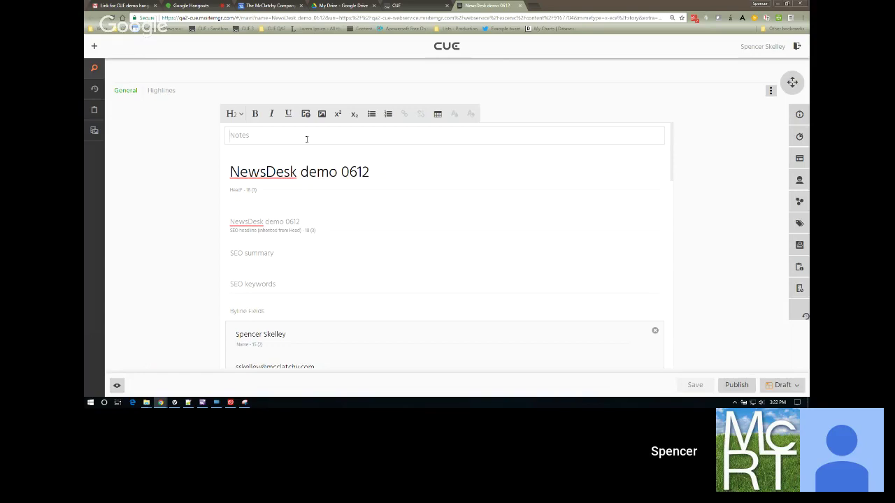
pyautogui.write('This is the')
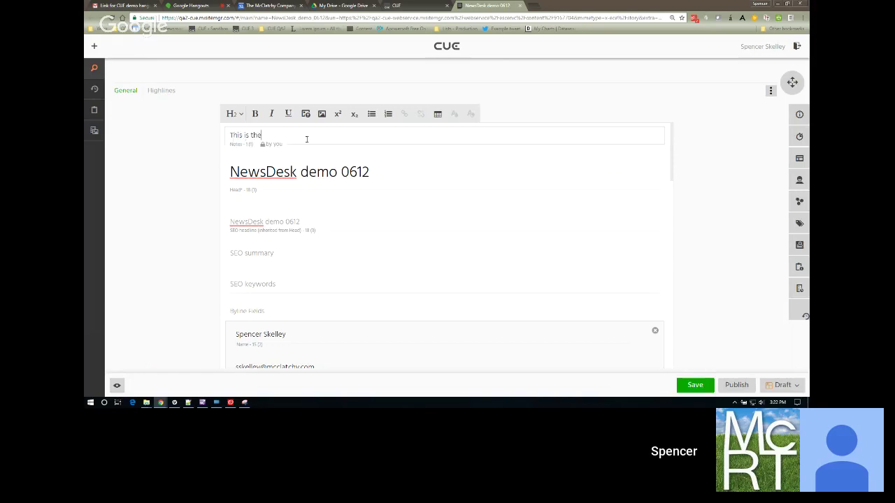
pyautogui.write(' z message field.')
# Step: Replace the inherited SEO headline with "This is my SEO headline"
pyautogui.scroll(-1, 385, 243)
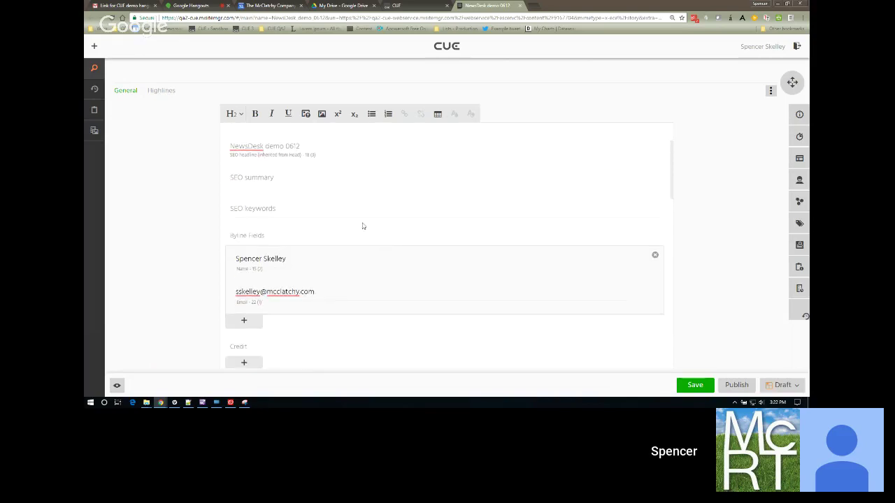
pyautogui.click(230, 155)
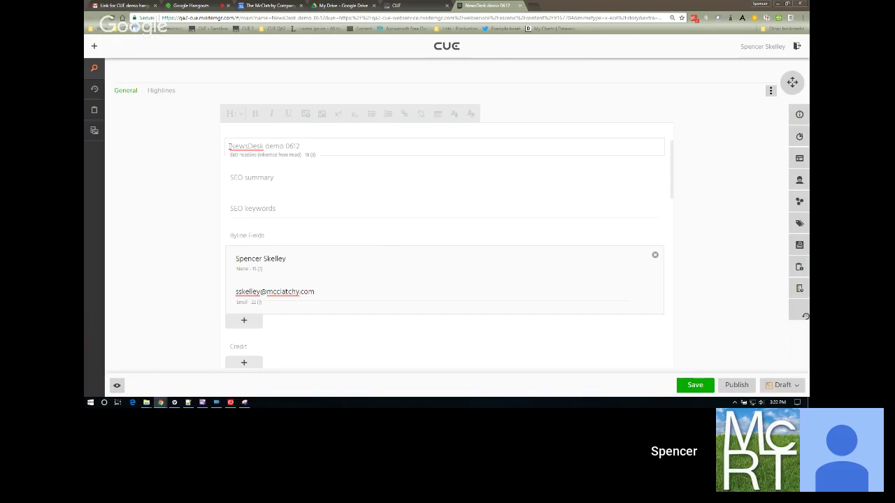
pyautogui.moveTo(230, 146); pyautogui.dragTo(336, 142)
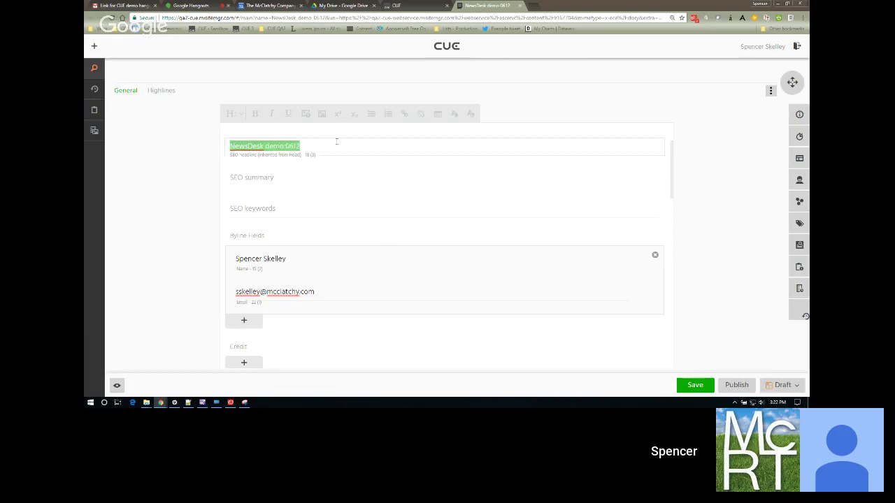
pyautogui.write('This is m')
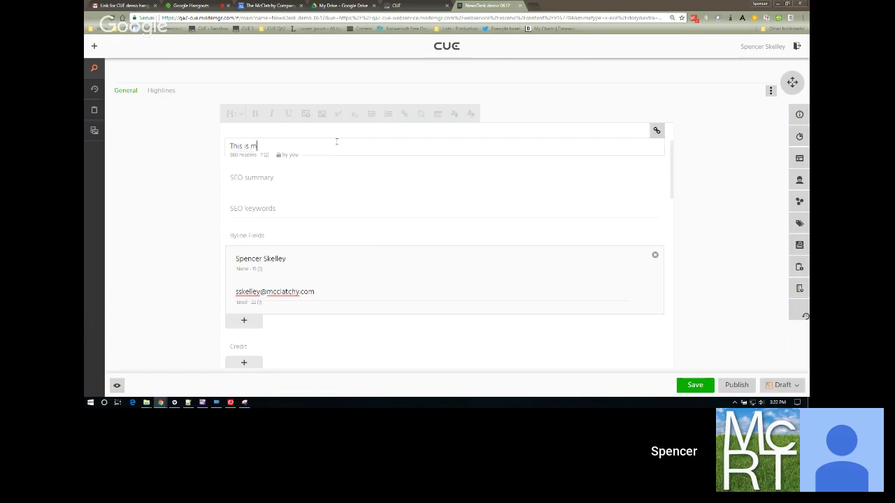
pyautogui.write('y SEO headline')
# Step: Enter "This is my SEO summary" as the SEO summary and "cue, demo, newsdesk" as the SEO keywords
pyautogui.click(301, 170)
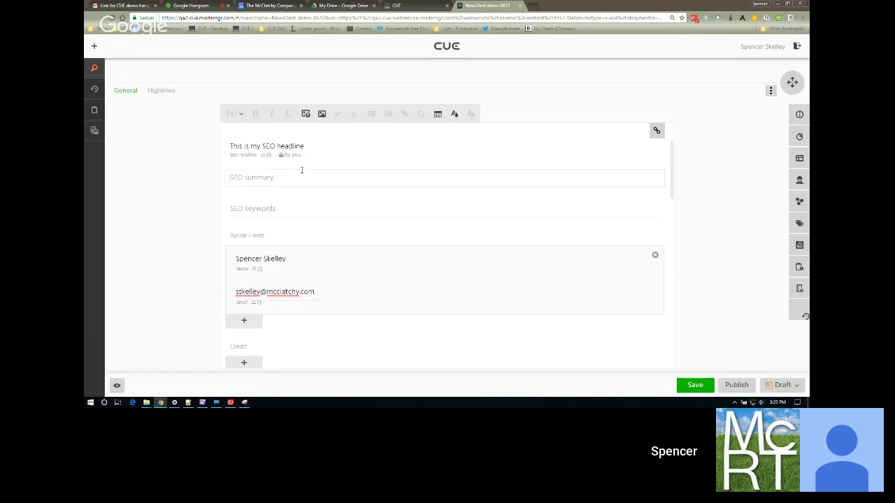
pyautogui.write('This')
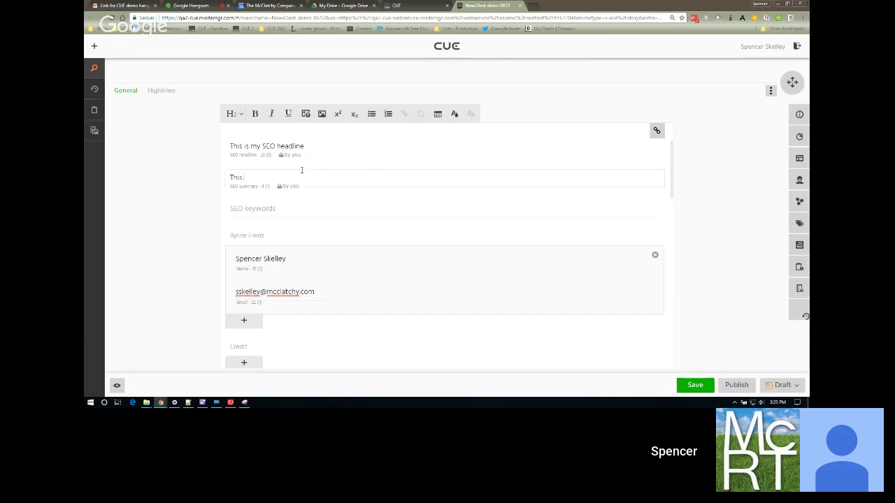
pyautogui.write(' is my SEO summary')
pyautogui.click(282, 210)
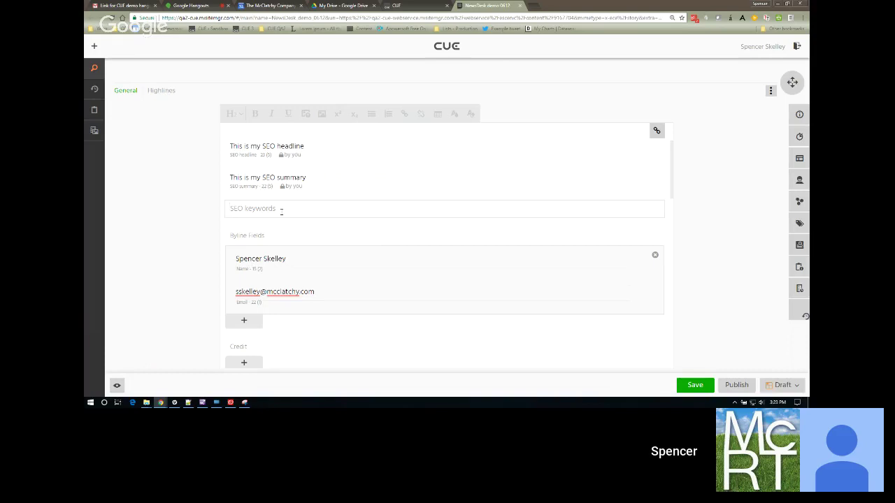
pyautogui.write('cue, demo, newsde')
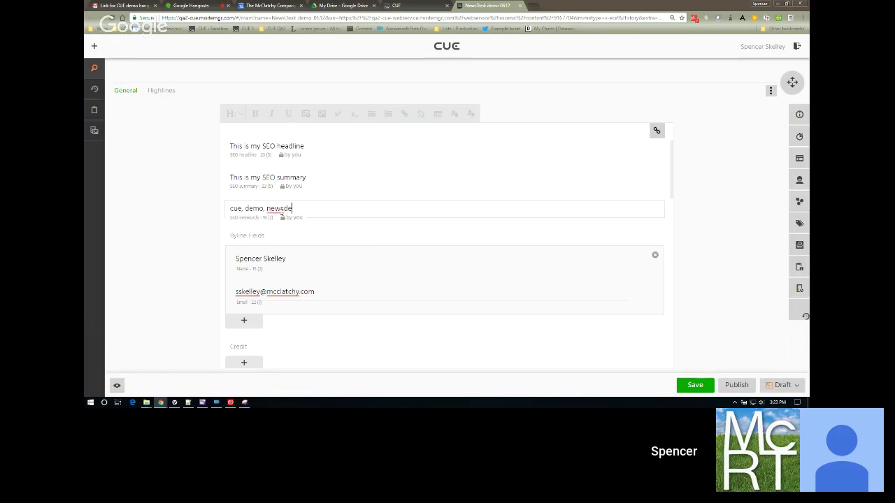
pyautogui.write('sk')
# Step: Review the byline fields and compare them with the name and email in the story's generated byline
pyautogui.scroll(-1, 325, 250)
pyautogui.scroll(-2, 325, 250)
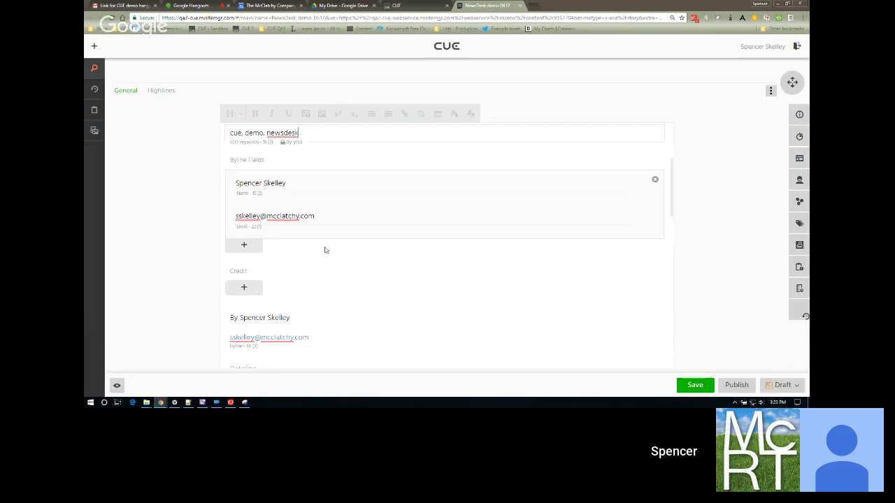
pyautogui.scroll(-3, 337, 238)
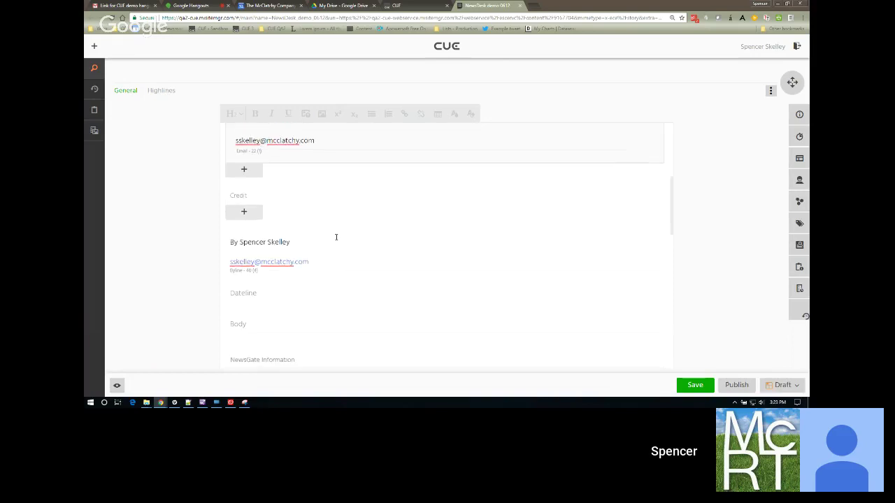
pyautogui.scroll(-2, 336, 238)
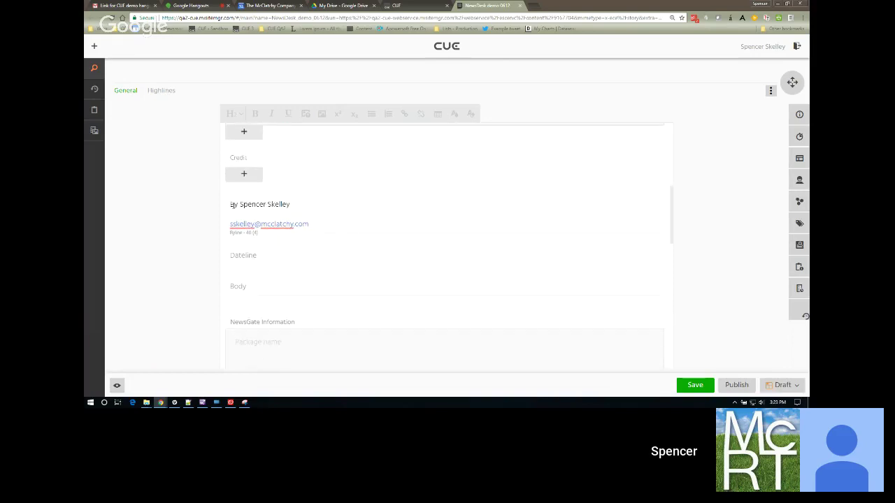
pyautogui.moveTo(232, 204); pyautogui.dragTo(328, 220)
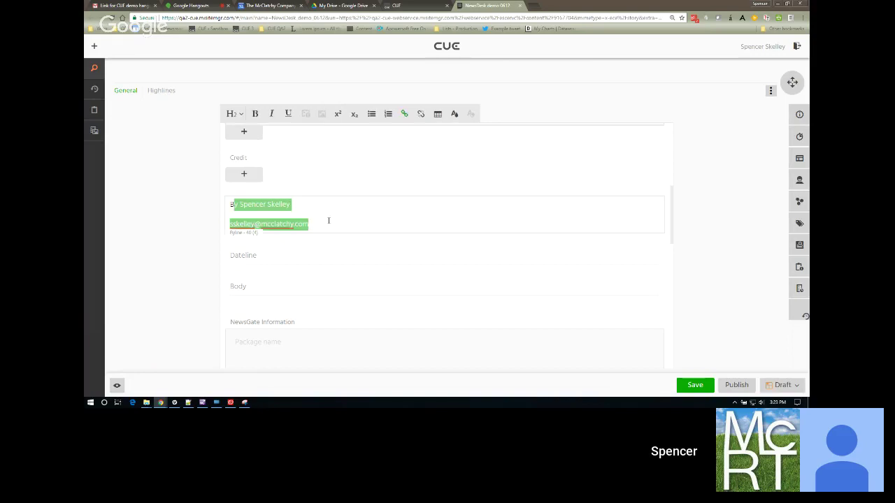
pyautogui.click(328, 221)
pyautogui.scroll(-2, 328, 221)
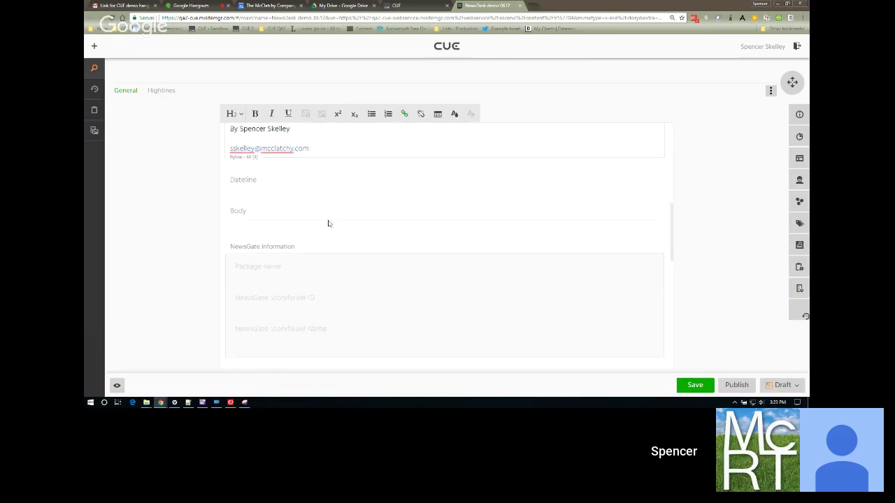
pyautogui.scroll(6, 328, 222)
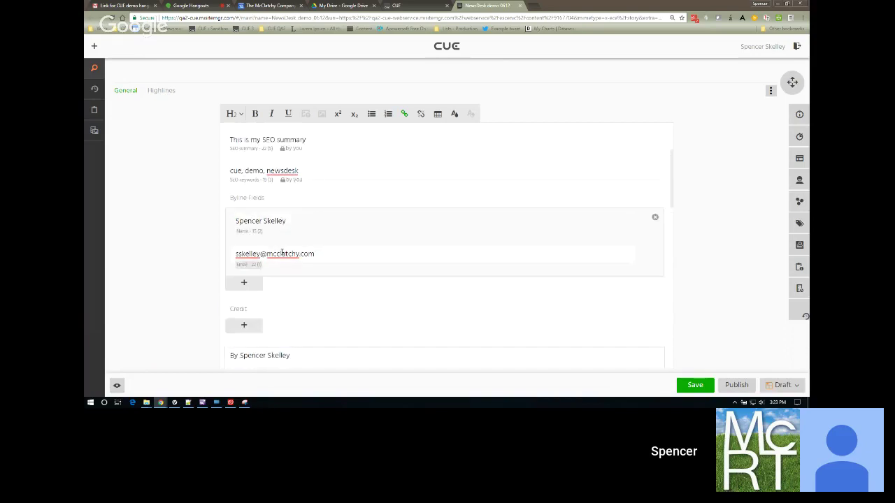
pyautogui.scroll(-6, 320, 247)
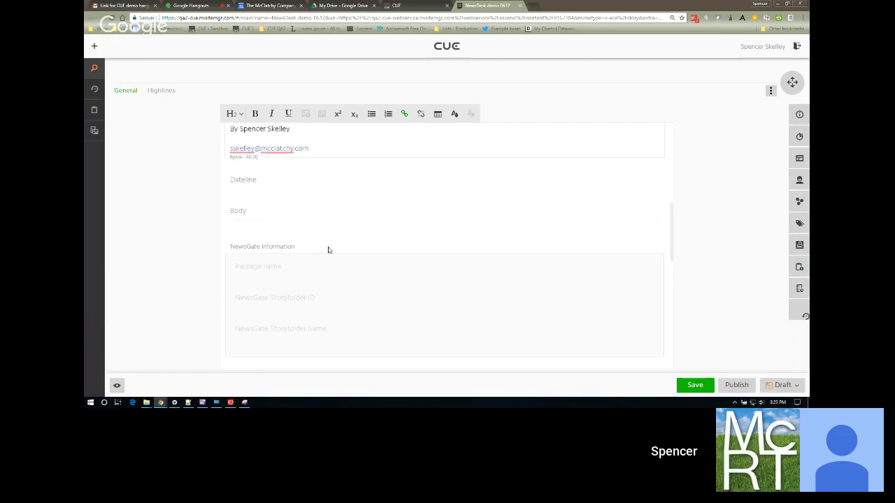
# Step: Set the dateline to "Fort Worth" and place the cursor in the empty Body field
pyautogui.click(308, 180)
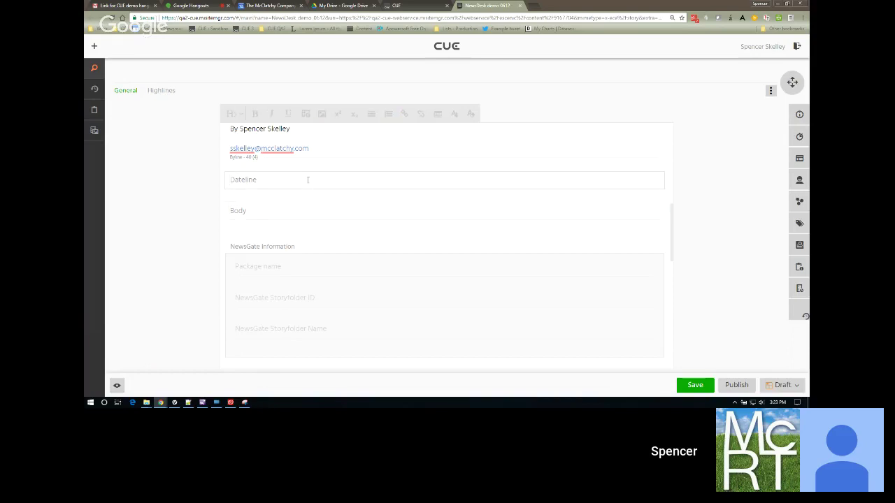
pyautogui.write('Fort Worth')
pyautogui.click(255, 216)
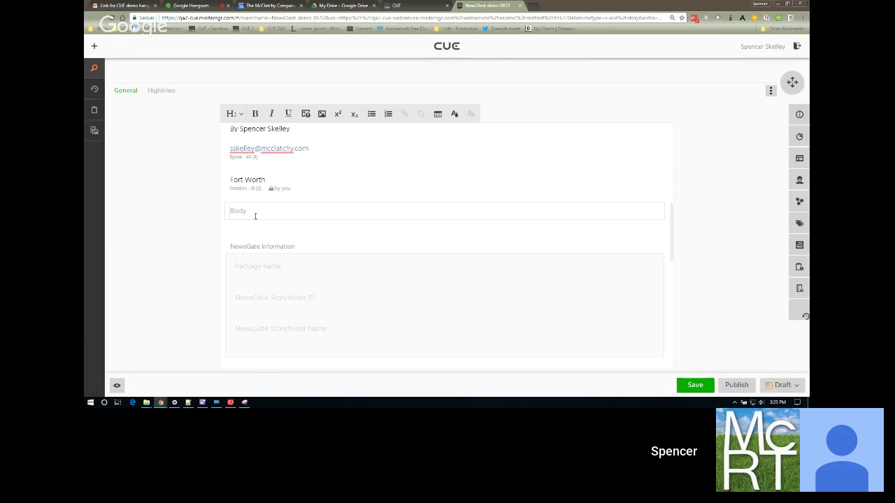
# Step: Open the bookmarked Lorem Ipsum page in a new browser tab and copy all five generated paragraphs
pyautogui.click(535, 6)
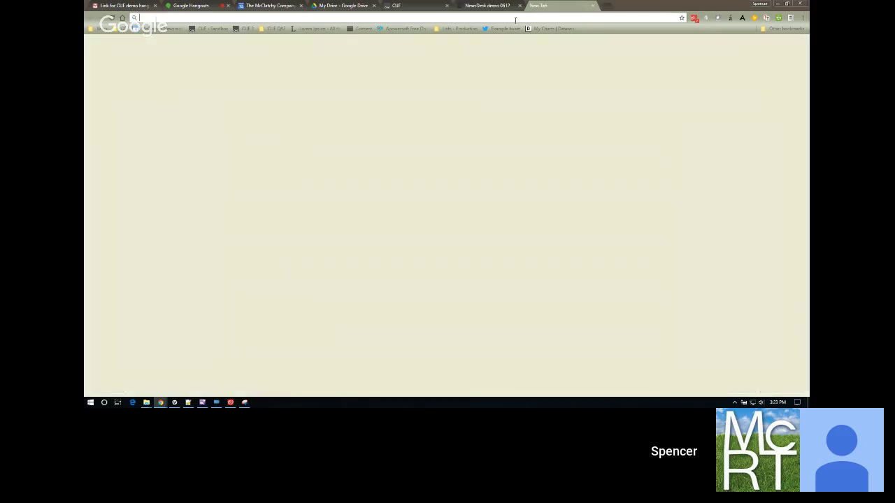
pyautogui.click(307, 29)
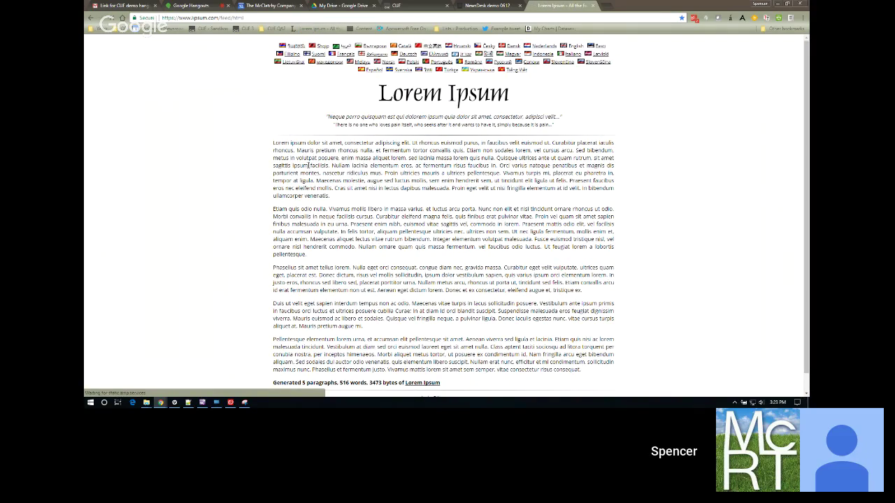
pyautogui.moveTo(274, 143); pyautogui.dragTo(600, 394)
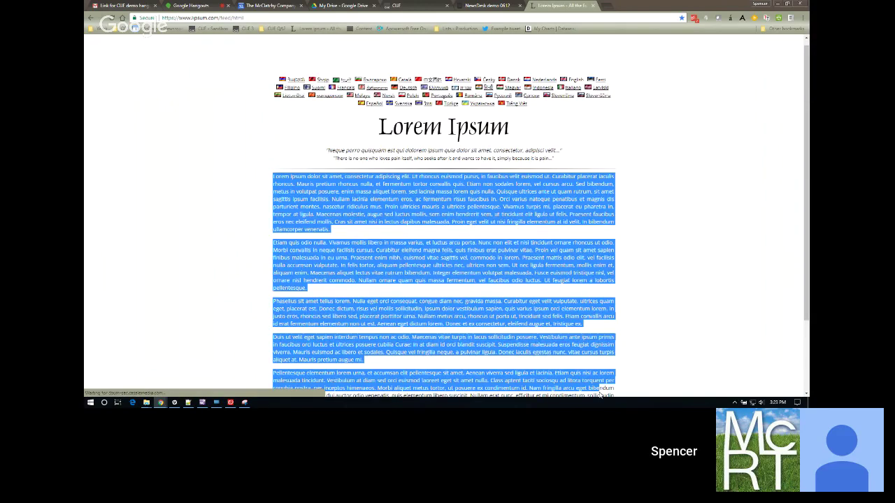
pyautogui.moveTo(600, 394); pyautogui.dragTo(595, 315)
pyautogui.hotkey('ctrl', 'c')
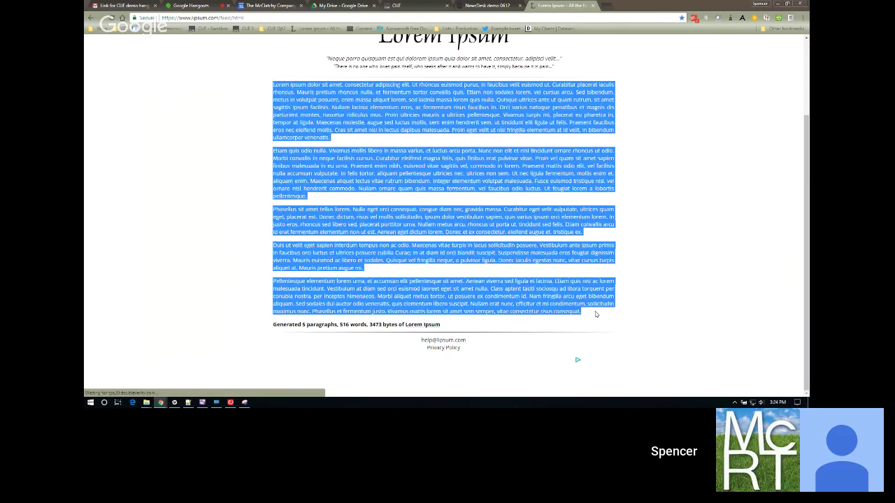
# Step: Return to the NewsDesk demo 0612 story and paste the copied Lorem Ipsum paragraphs into its Body field
pyautogui.click(485, 6)
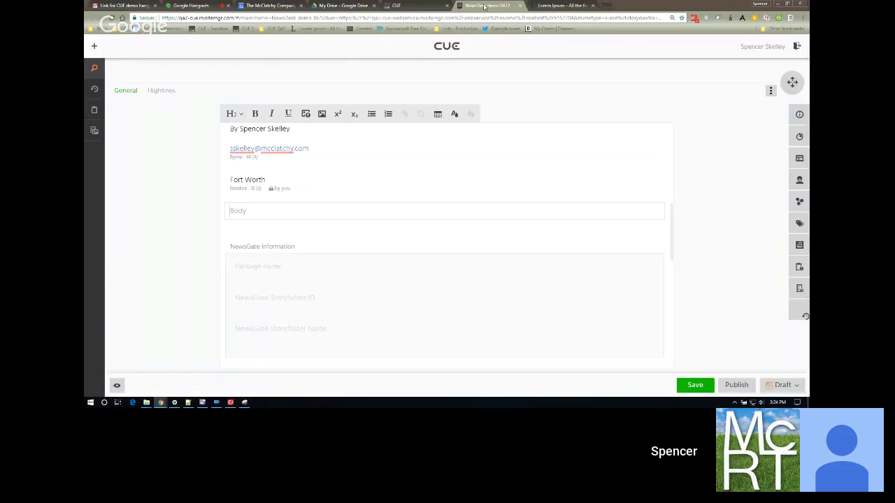
pyautogui.scroll(-1, 341, 174)
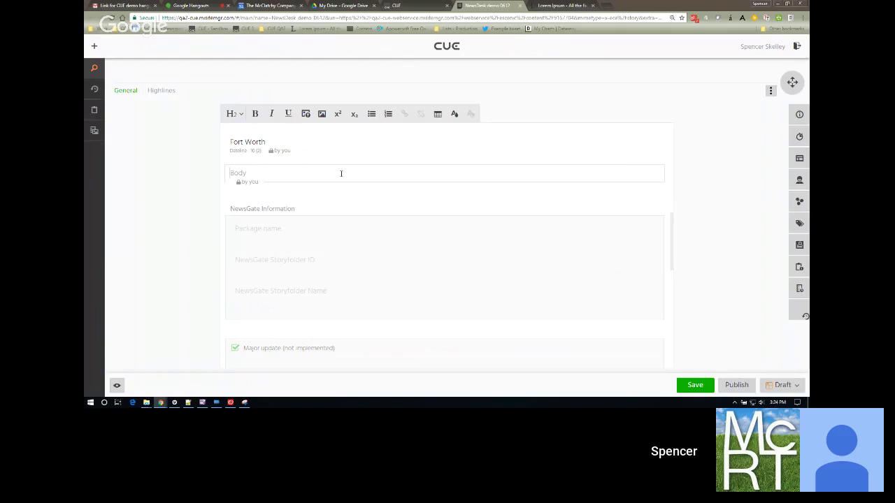
pyautogui.hotkey('ctrl', 'v')
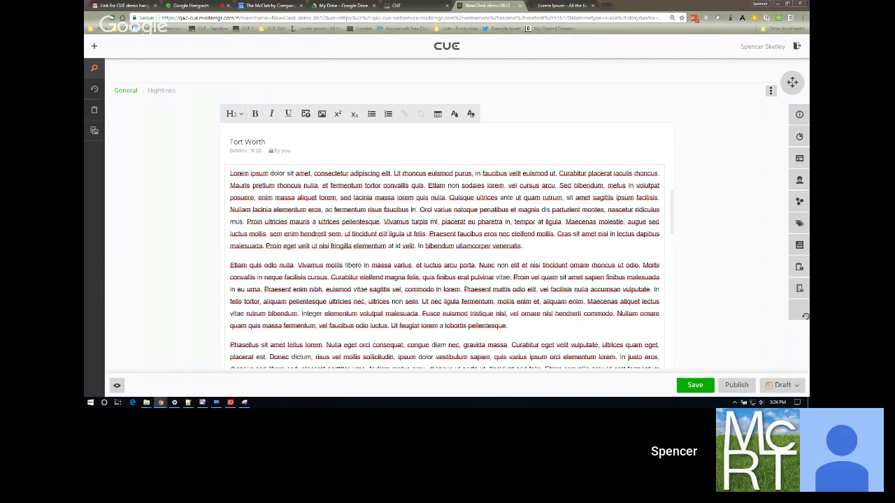
# Step: Clear the pasted formatting from the entire body text and save the story
pyautogui.hotkey('ctrl', 'a')
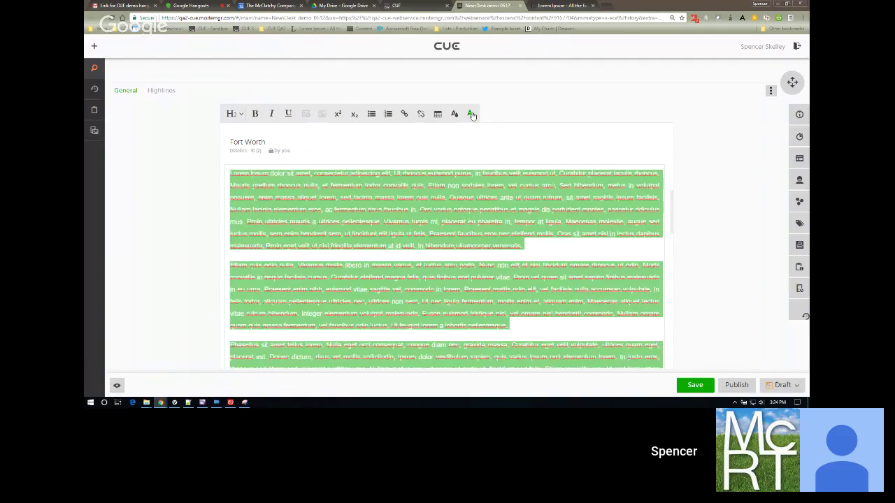
pyautogui.click(483, 254)
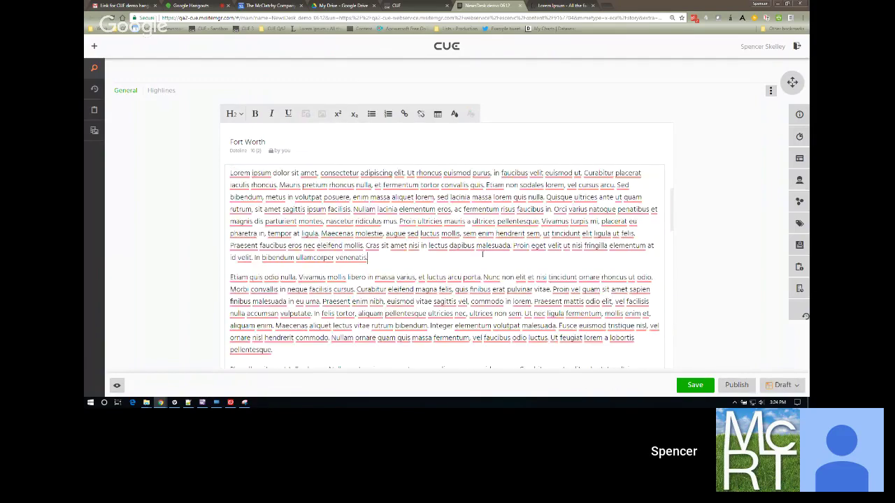
pyautogui.click(696, 386)
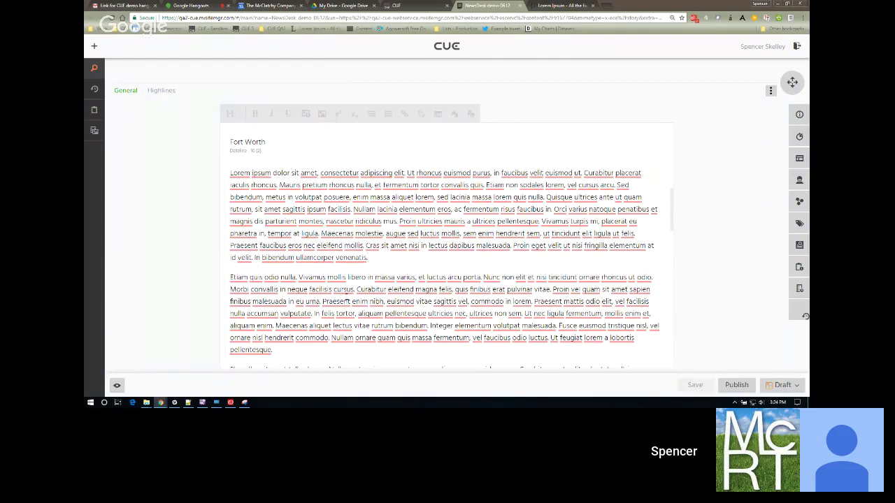
# Step: Switch to CCI NewsAccess, look at the "Android test first 0612" story folder and the current folder list, and return to CUE
pyautogui.moveTo(204, 403)
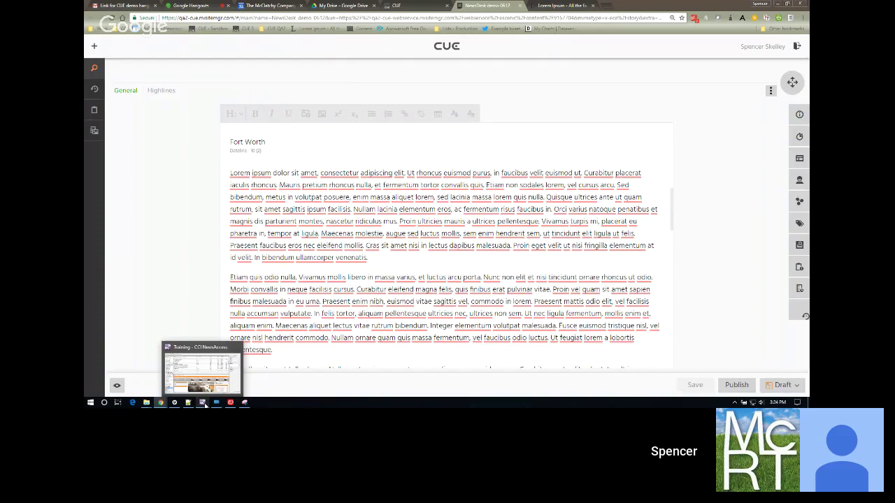
pyautogui.click(204, 403)
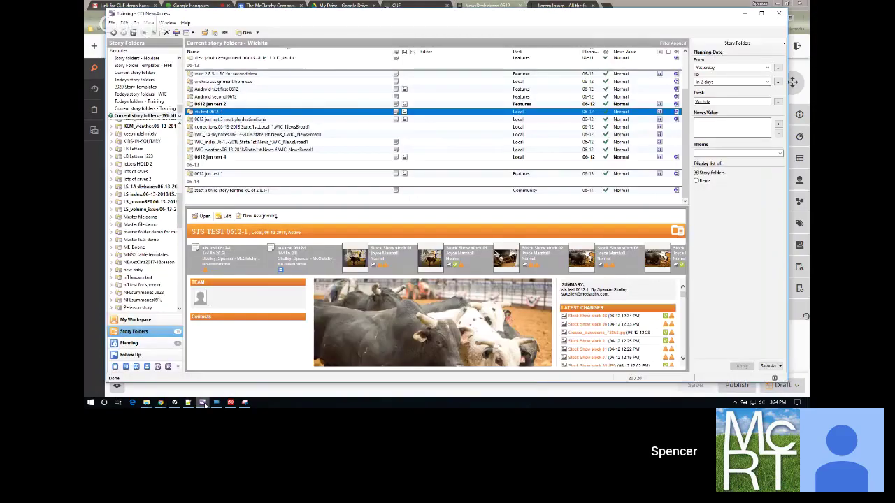
pyautogui.click(216, 88)
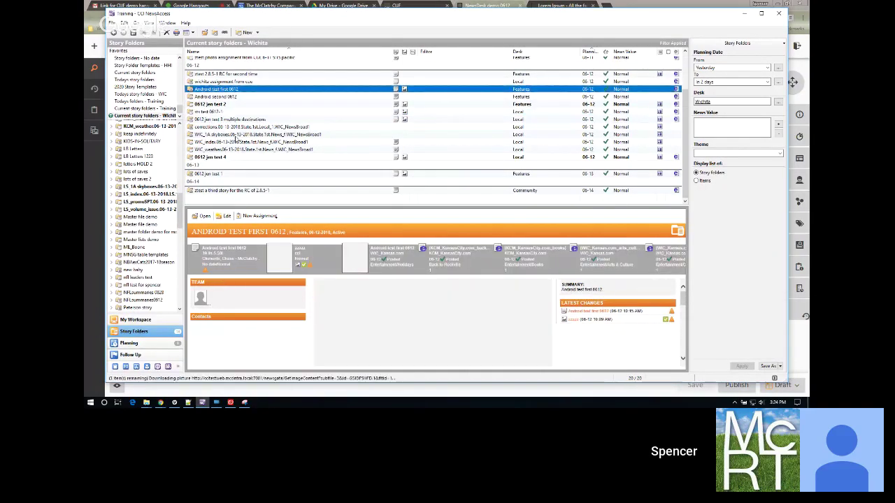
pyautogui.scroll(2, 237, 140)
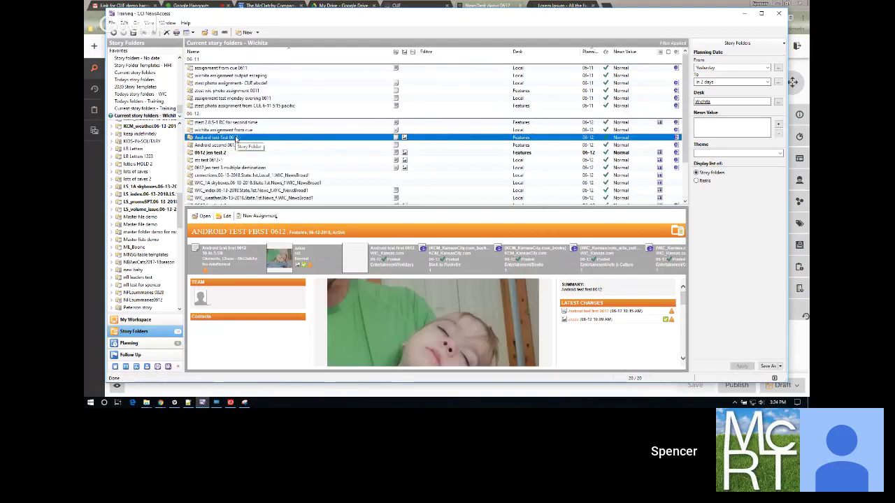
pyautogui.click(744, 16)
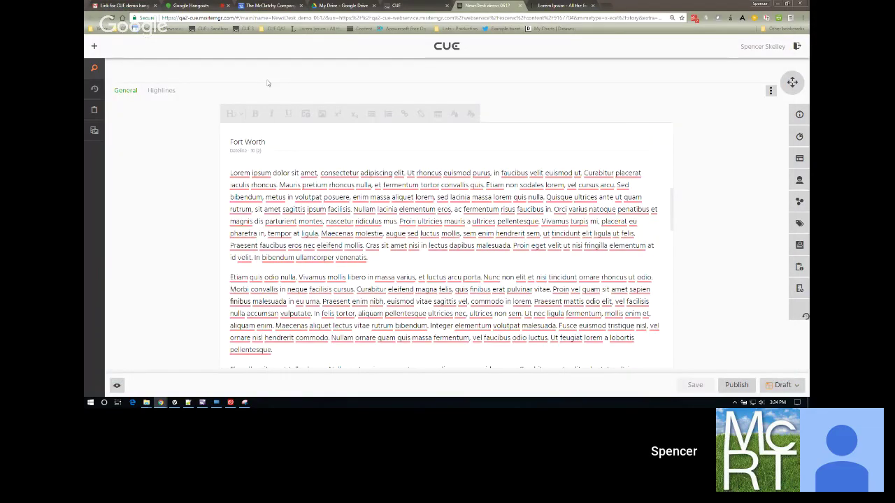
# Step: Reload the saved story and review its notes, head, SEO, byline, dateline and body content
pyautogui.press('F5')
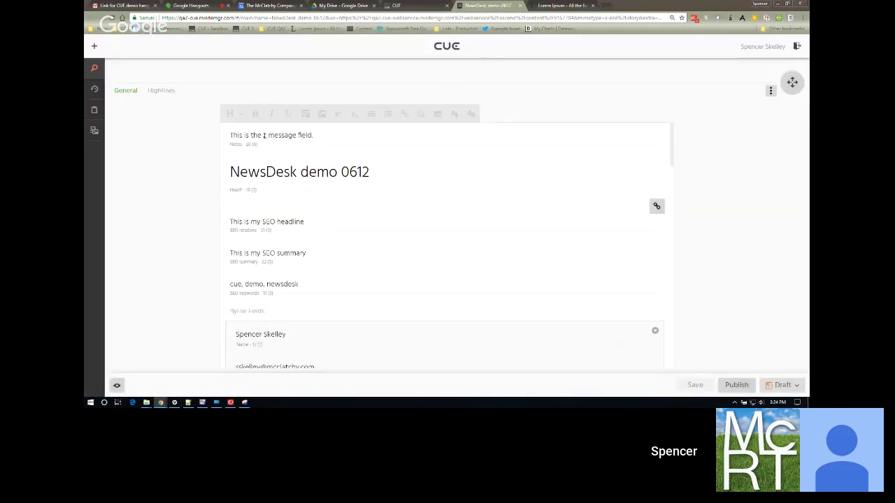
pyautogui.scroll(-5, 336, 206)
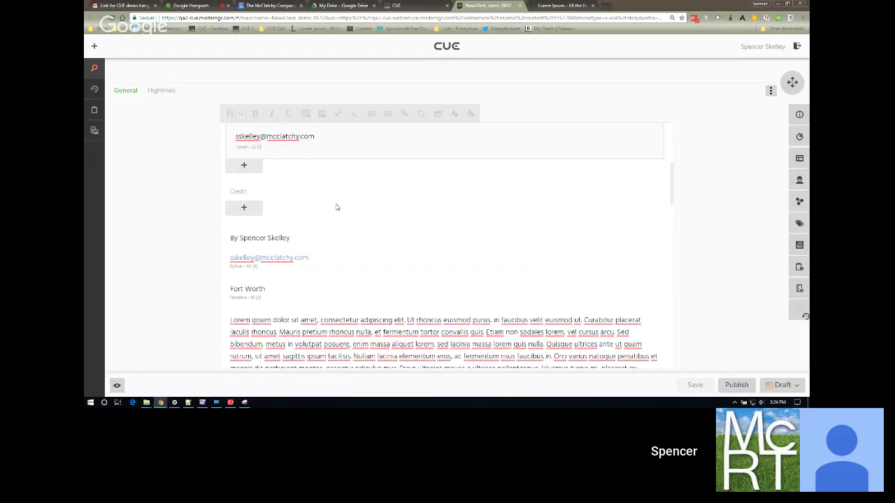
pyautogui.scroll(-3, 335, 207)
pyautogui.scroll(-3, 348, 230)
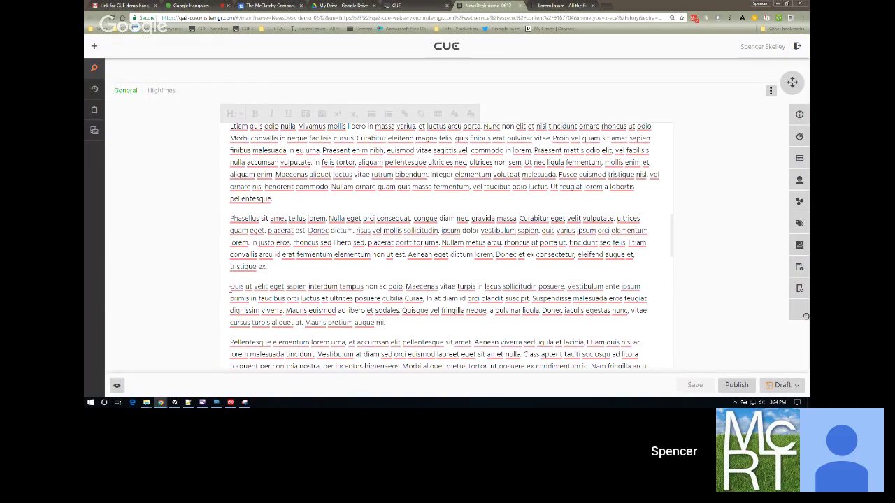
# Step: Switch to CCI NewsAccess to view the current Wichita story folders
pyautogui.hotkey('alt', 'Tab')
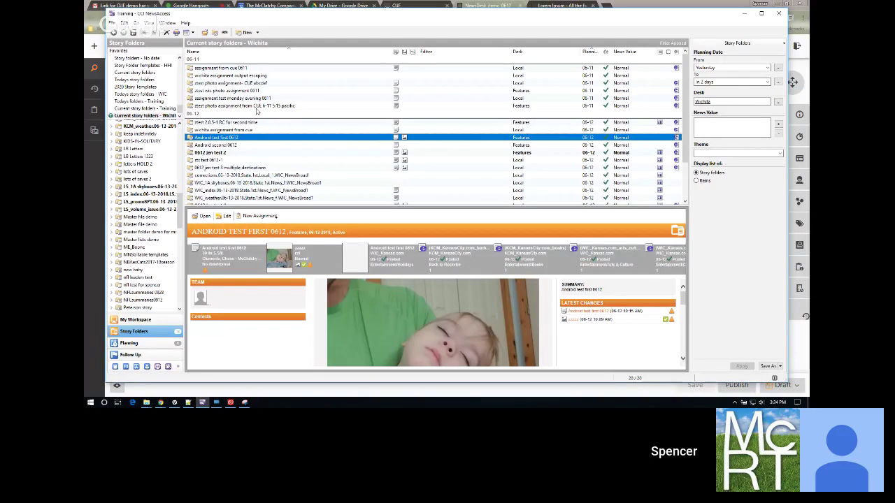
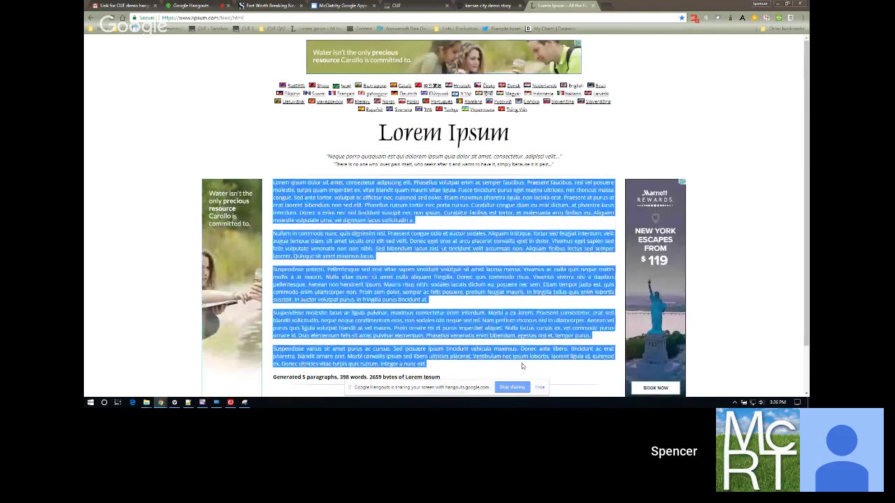
# Step: Return to the kansas city demo story in CUE and paste the copied Lorem Ipsum paragraphs into its Body field
pyautogui.click(488, 5)
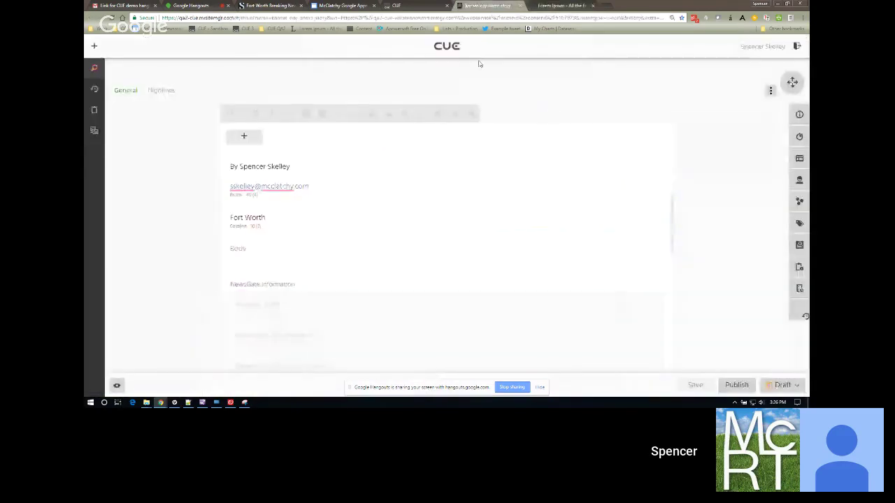
pyautogui.click(314, 255)
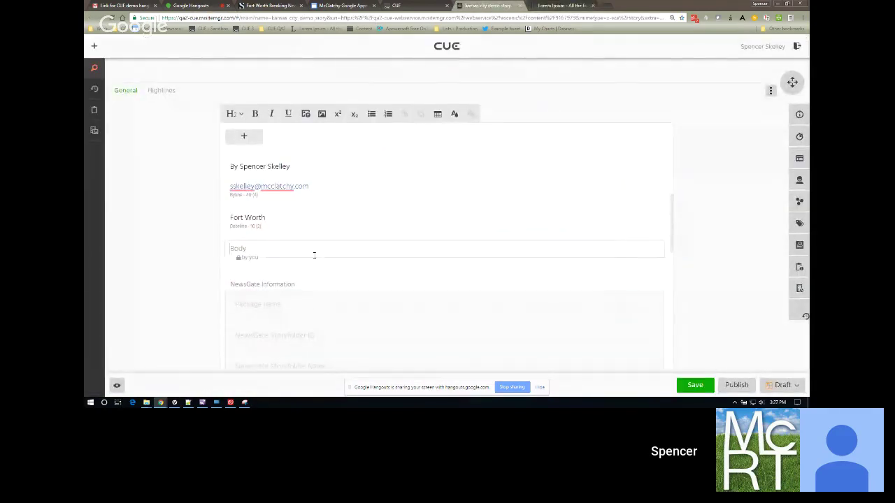
pyautogui.hotkey('ctrl', 'v')
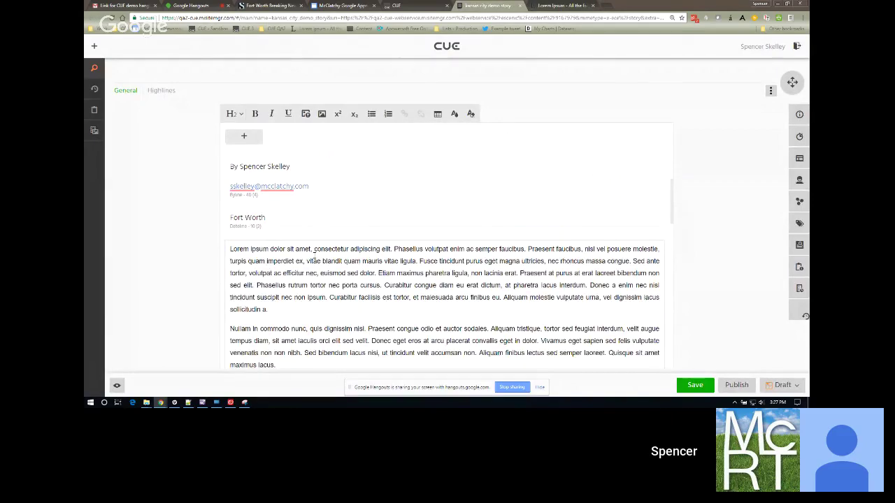
# Step: Clear the pasted formatting from the entire body text of the kansas city demo story and save it
pyautogui.hotkey('ctrl', 'a')
pyautogui.click(314, 259)
pyautogui.hotkey('ctrl', 'a')
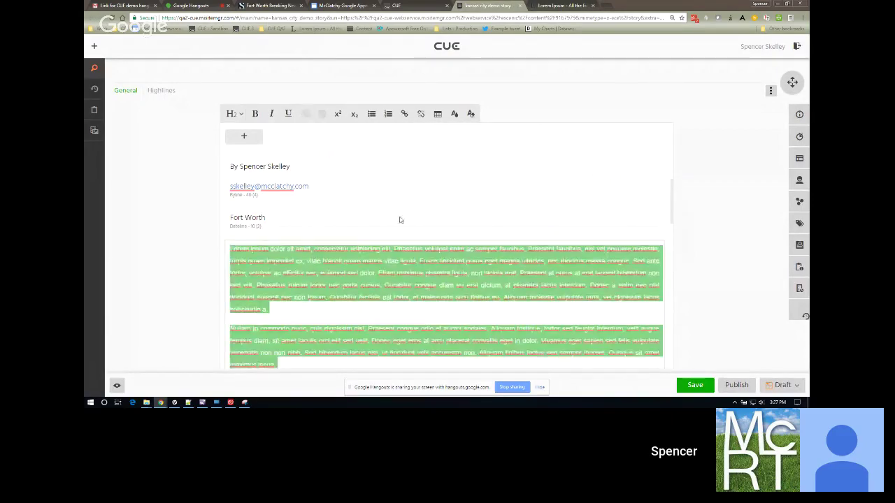
pyautogui.click(470, 115)
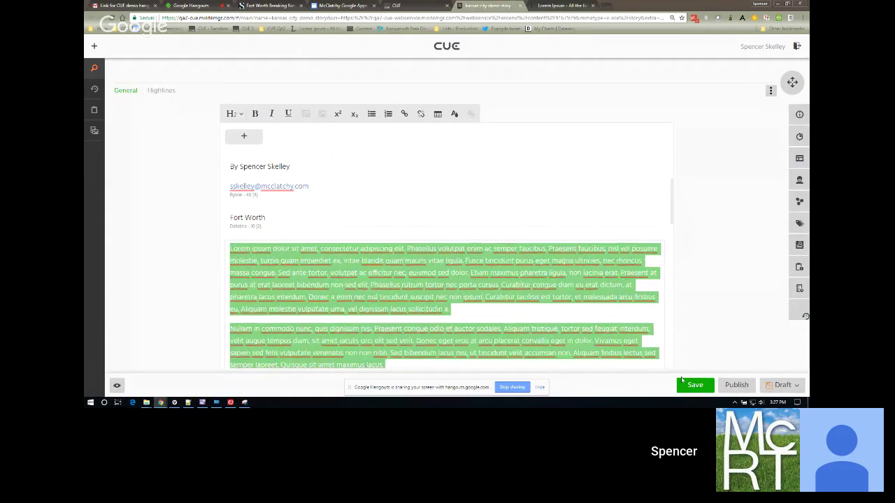
pyautogui.click(695, 386)
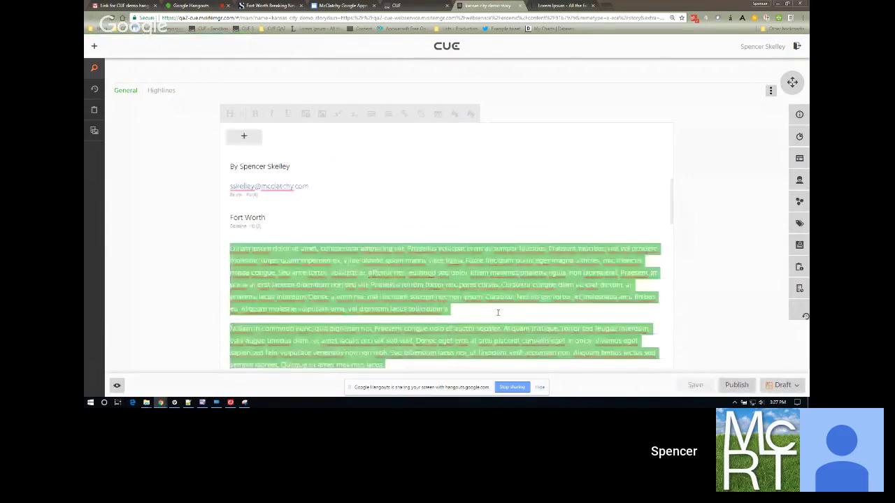
# Step: Switch to CCI NewsAccess and filter the current story folders by the KansasCity desk instead of Wichita
pyautogui.scroll(-3, 498, 312)
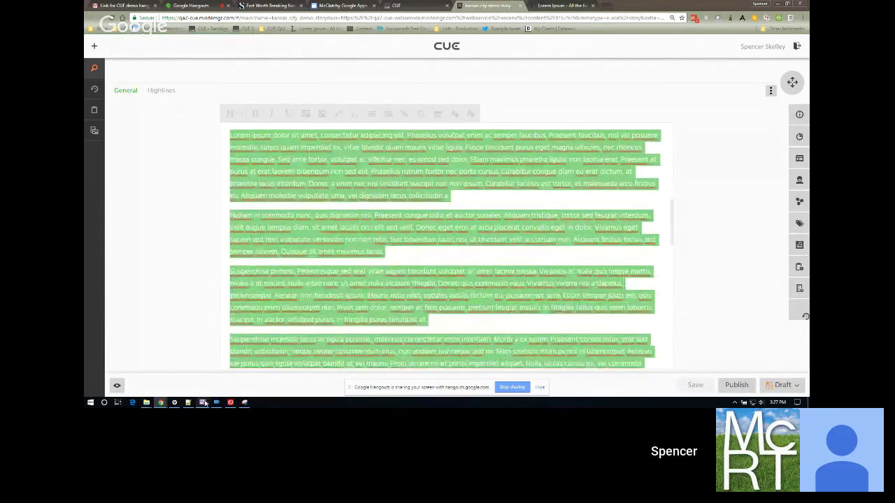
pyautogui.click(203, 403)
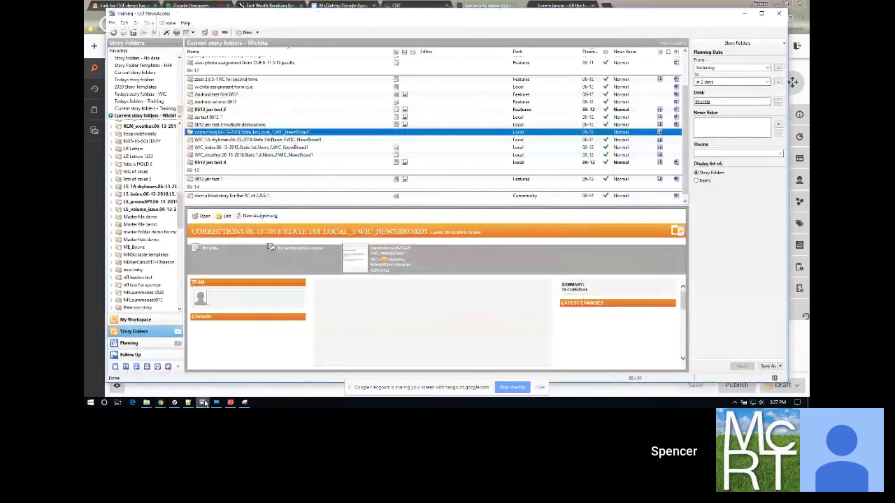
pyautogui.click(711, 100)
pyautogui.press('BackSpace')
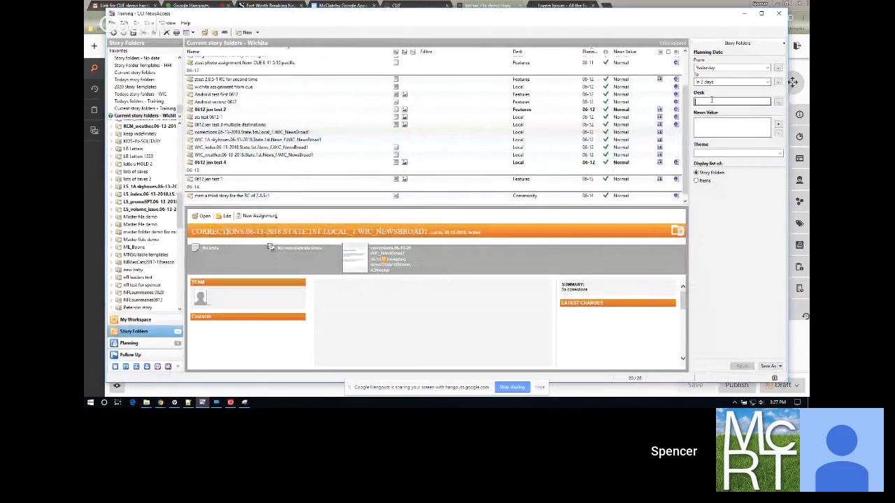
pyautogui.write('Kansas')
pyautogui.press('Return')
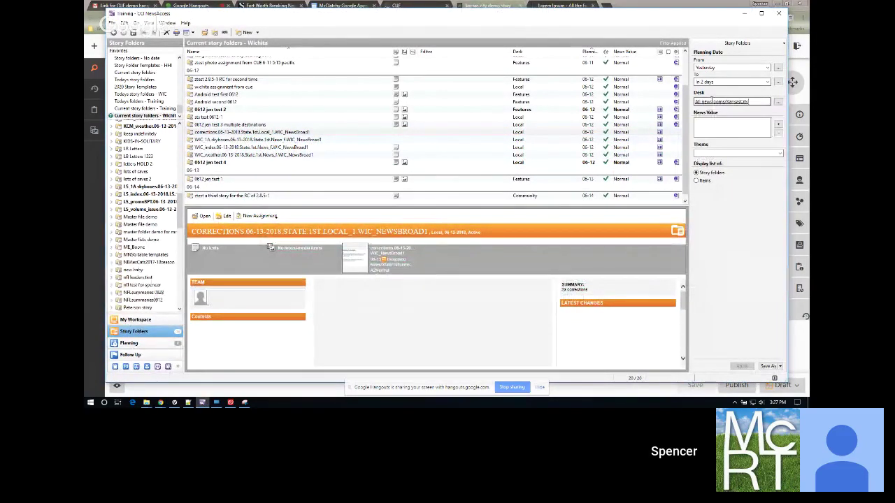
pyautogui.press('Tab')
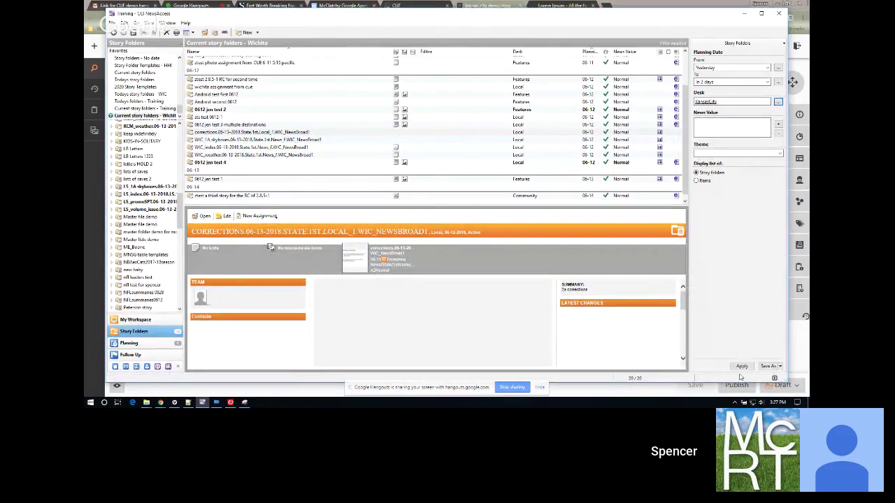
pyautogui.click(742, 366)
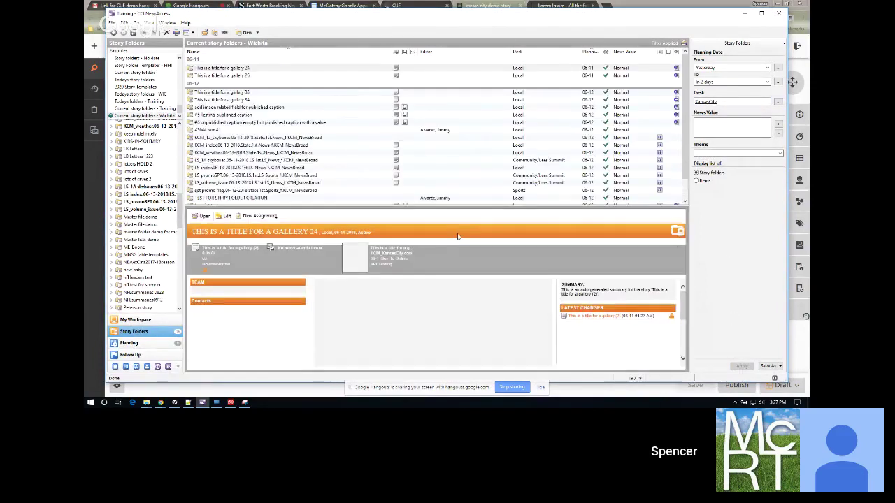
# Step: Look at the "#5943" relation caption and "kc print test" story folders, dismiss the screen-sharing notice, and return to CUE
pyautogui.scroll(-1, 325, 131)
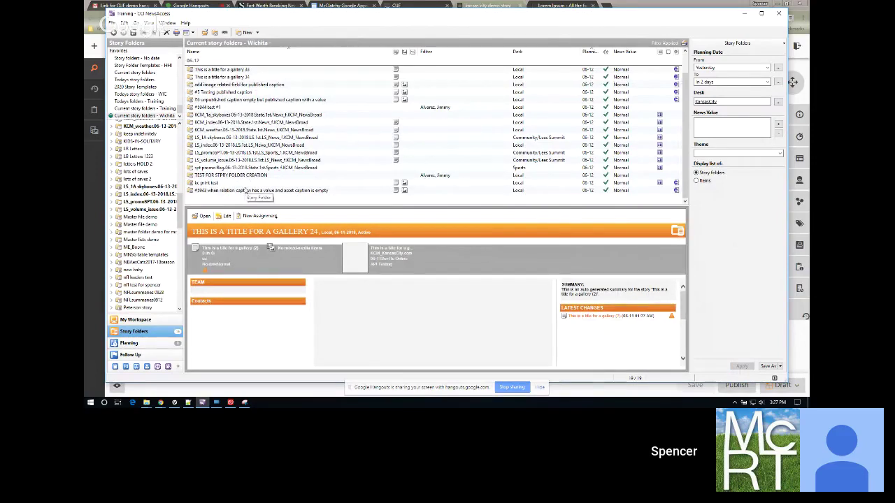
pyautogui.click(246, 191)
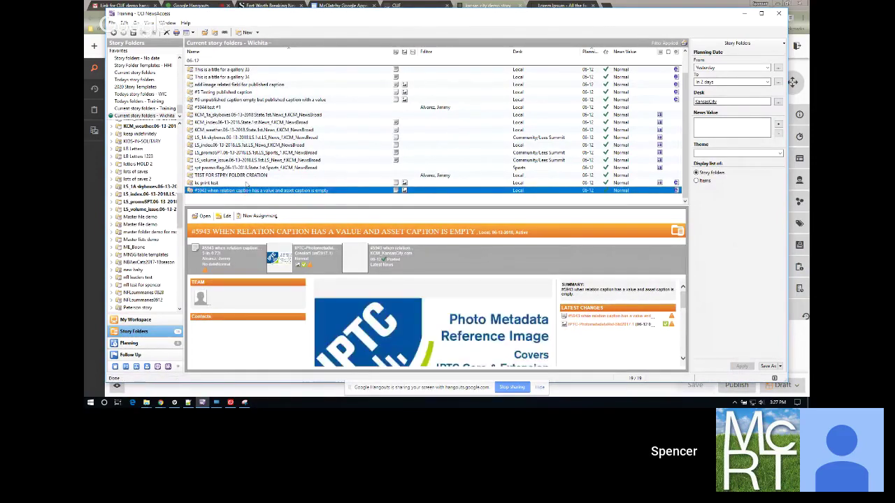
pyautogui.click(246, 183)
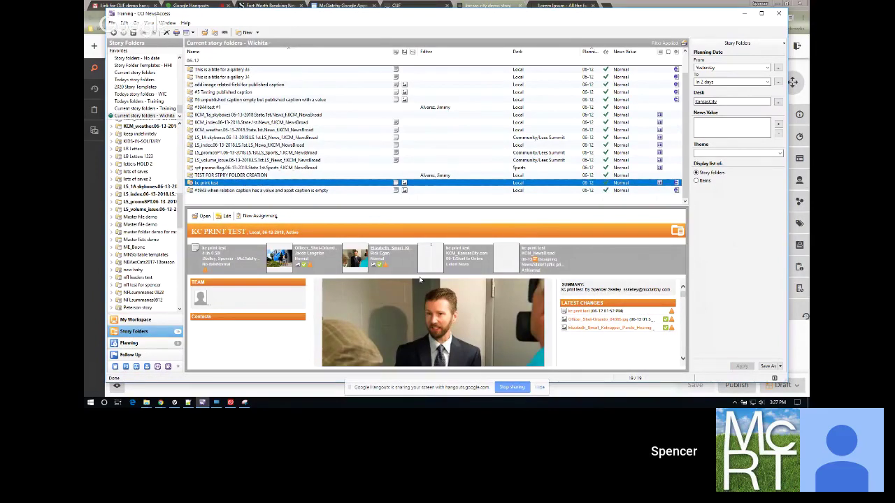
pyautogui.click(540, 387)
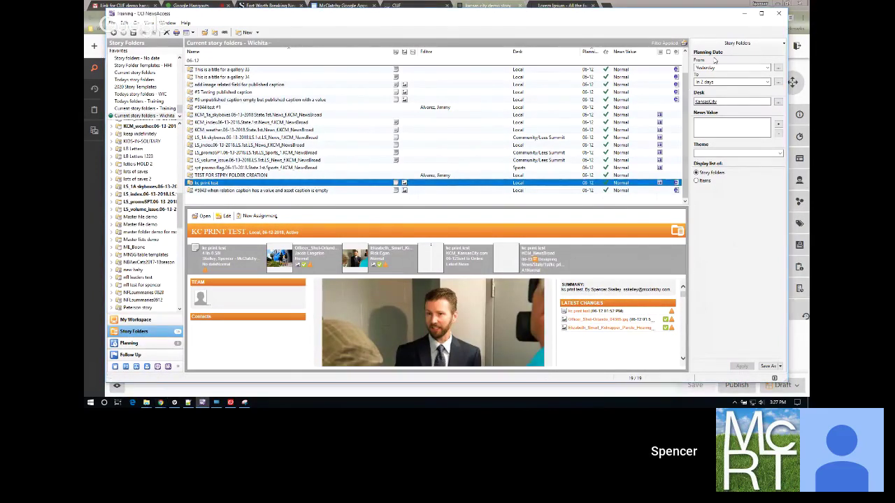
pyautogui.click(744, 13)
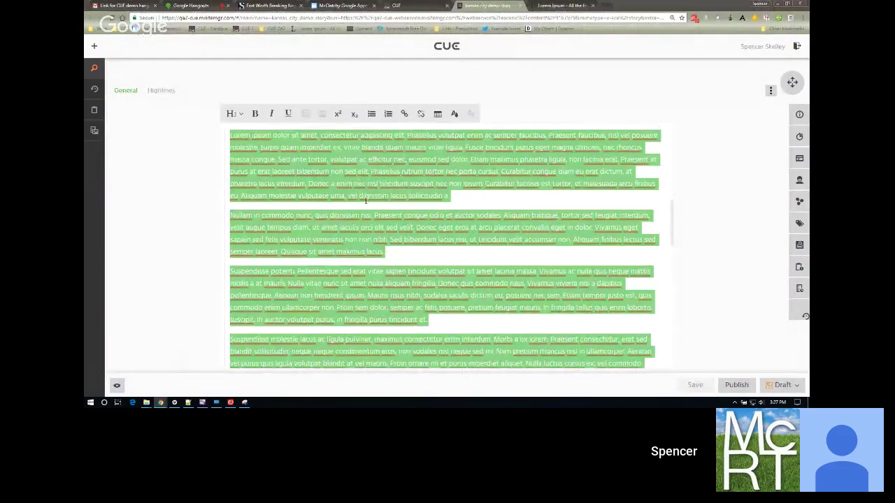
# Step: Deselect the body text and add an empty paragraph after its last line
pyautogui.click(512, 198)
pyautogui.scroll(-2, 510, 238)
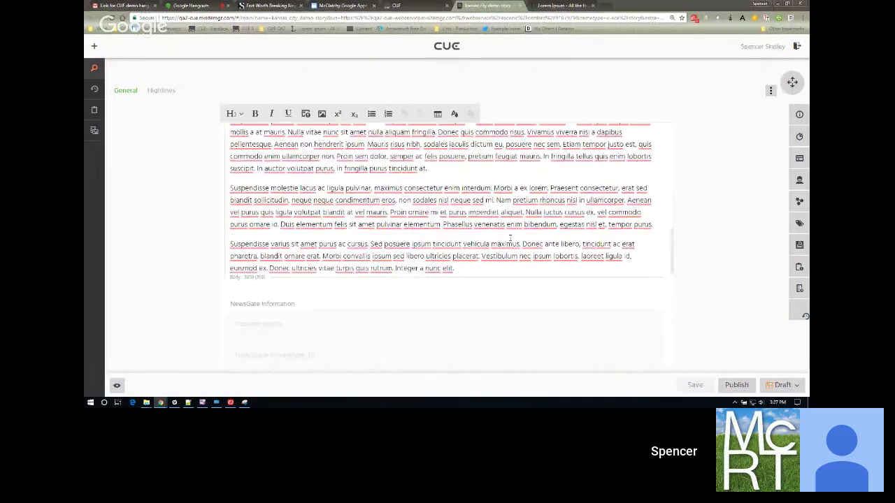
pyautogui.click(492, 275)
pyautogui.press('Return')
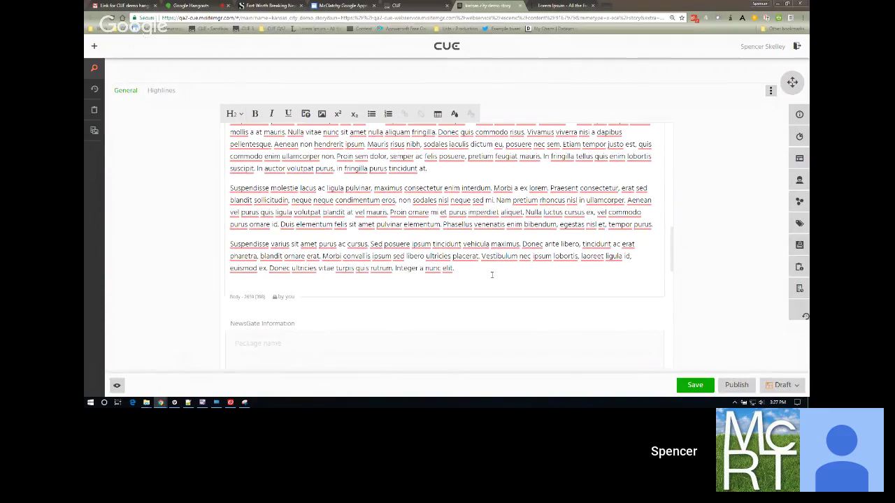
# Step: Review the story's notes, head, byline, dateline and body, and save the story
pyautogui.scroll(1, 492, 274)
pyautogui.scroll(5, 492, 275)
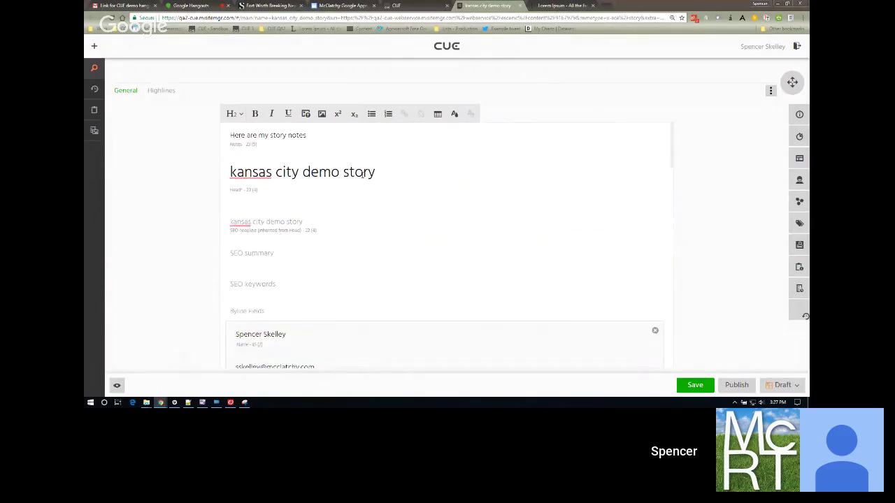
pyautogui.scroll(-3, 352, 228)
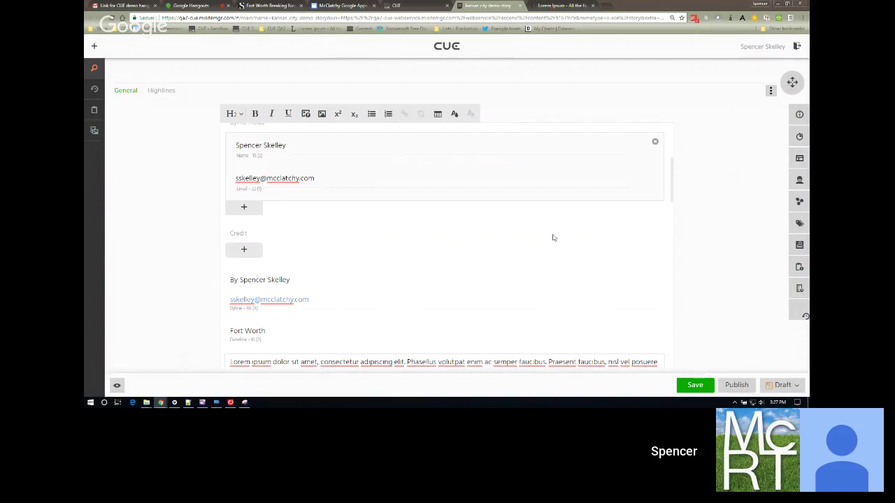
pyautogui.scroll(-1, 546, 244)
pyautogui.scroll(-1, 402, 220)
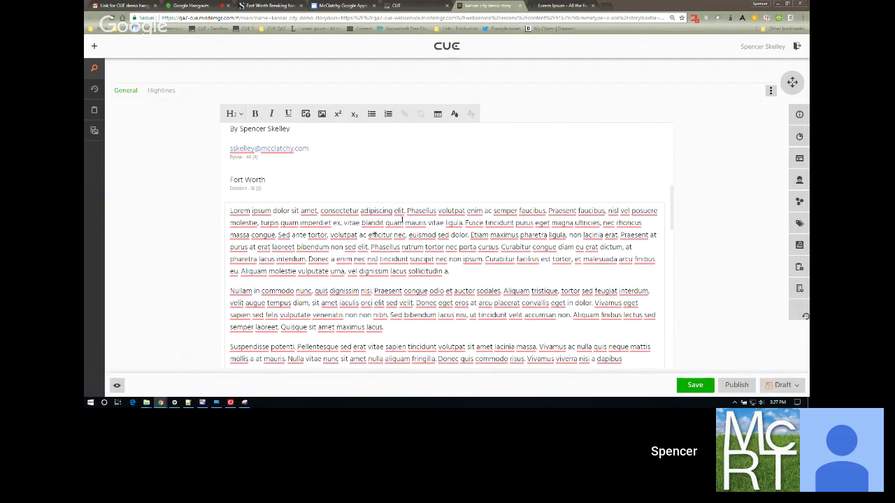
pyautogui.click(333, 183)
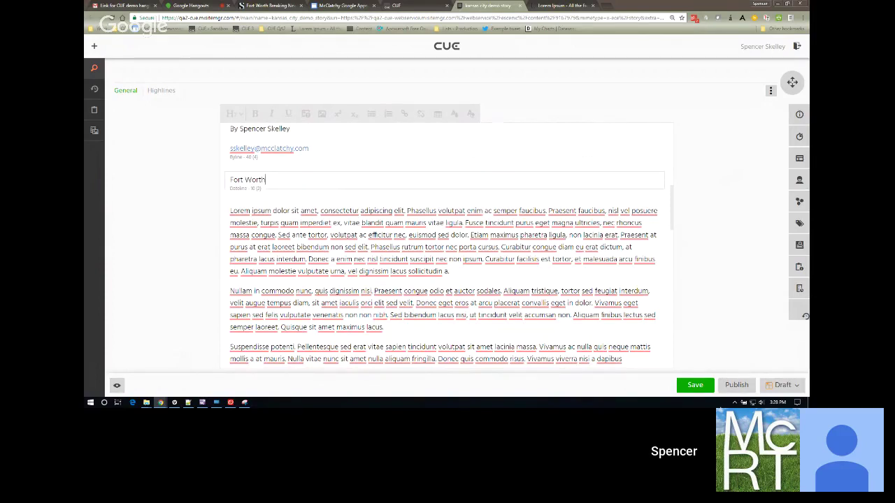
pyautogui.hotkey('ctrl', 's')
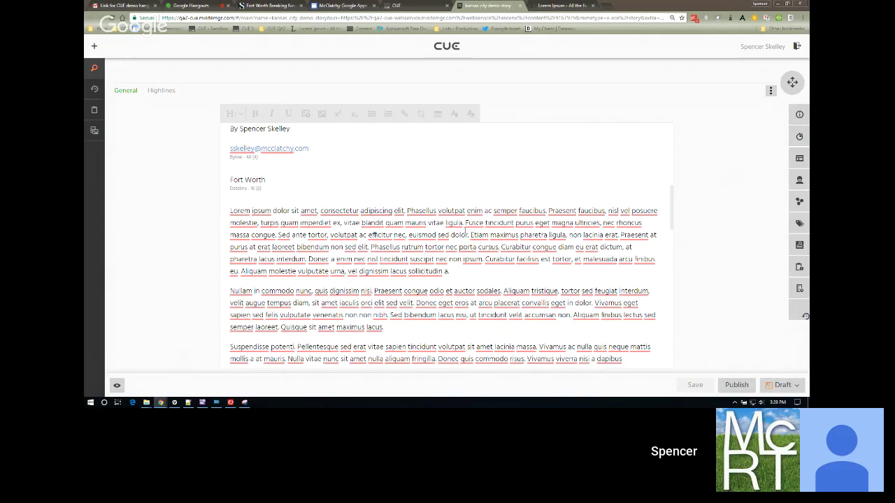
# Step: Close the Lorem Ipsum page, check the KansasCity story folders in CCI NewsAccess, and return to the story in CUE
pyautogui.click(592, 6)
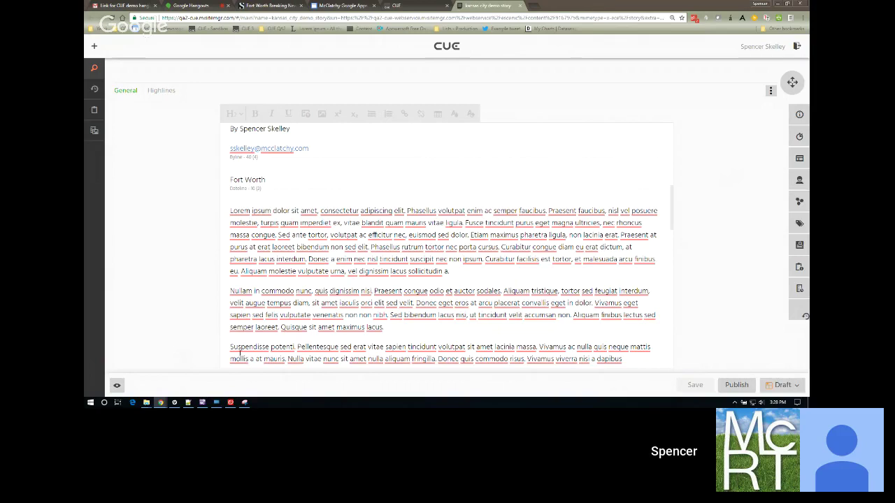
pyautogui.click(202, 403)
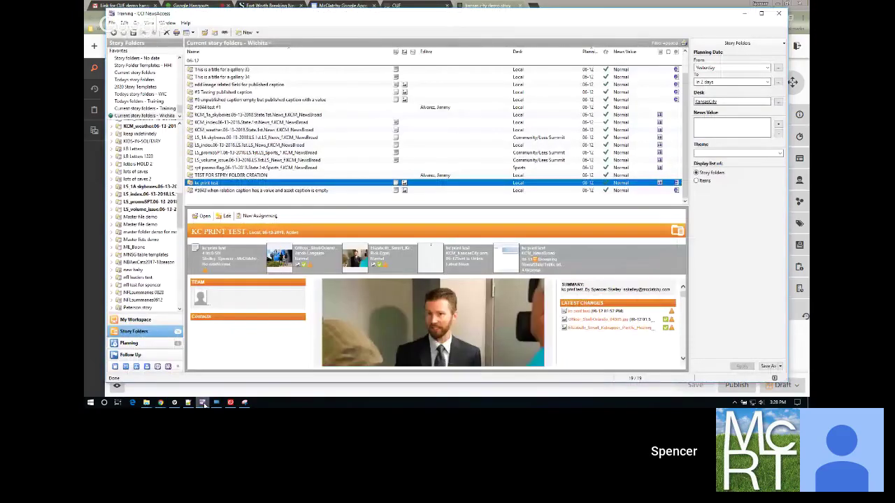
pyautogui.click(202, 403)
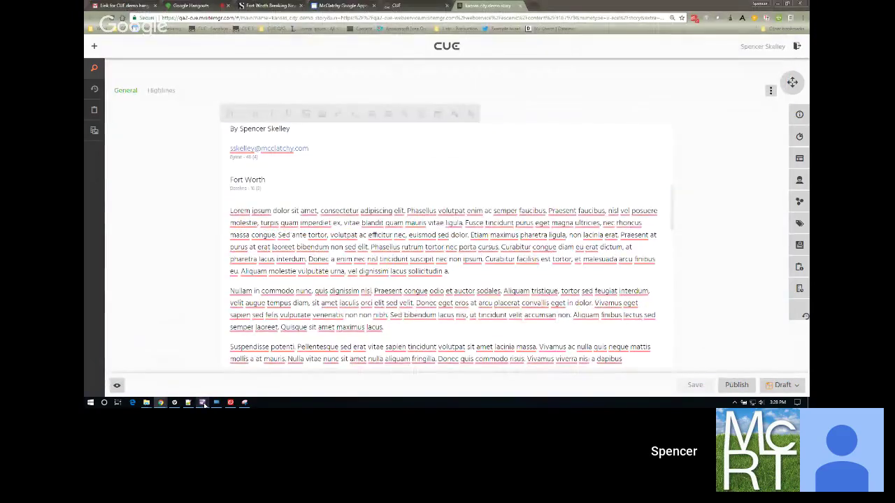
pyautogui.scroll(8, 362, 267)
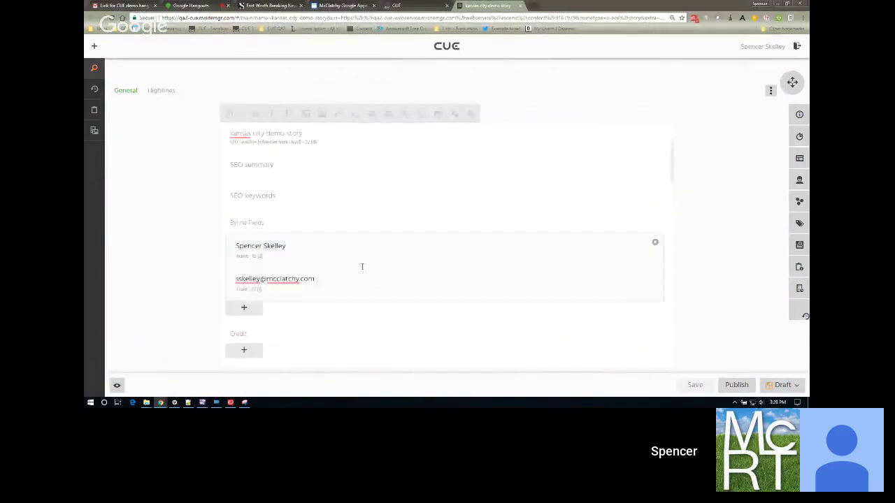
pyautogui.click(202, 403)
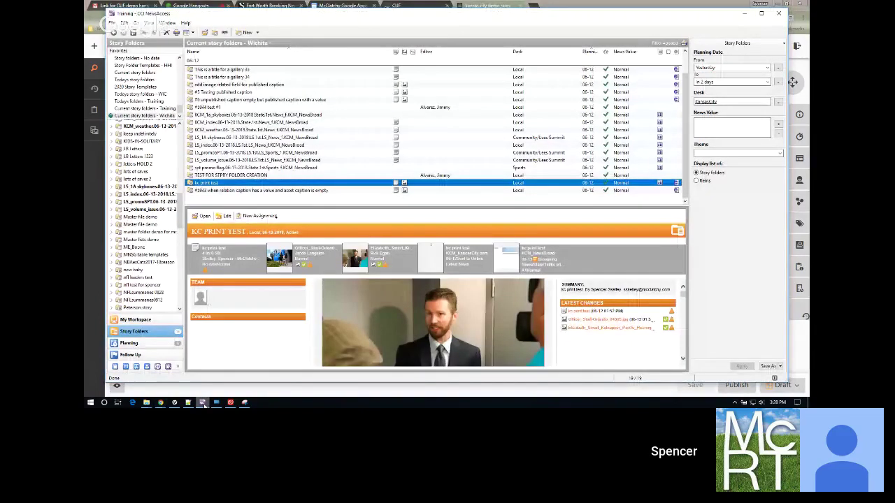
pyautogui.click(203, 403)
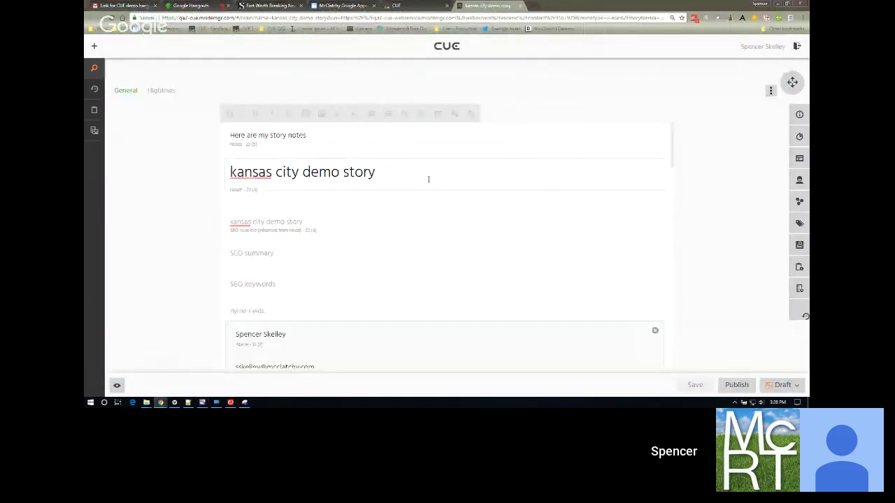
# Step: Look over the story's fields and show its general info, including publication, state, schedule and section
pyautogui.scroll(-4, 428, 180)
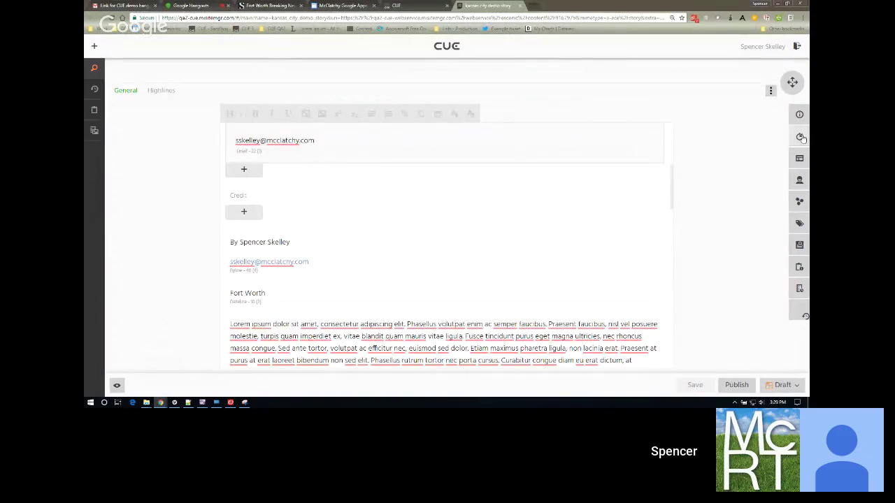
pyautogui.scroll(5, 525, 175)
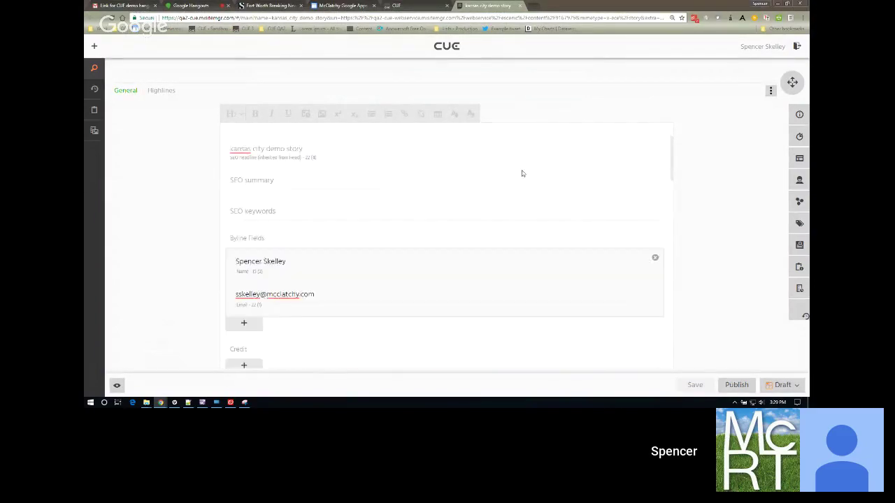
pyautogui.click(799, 115)
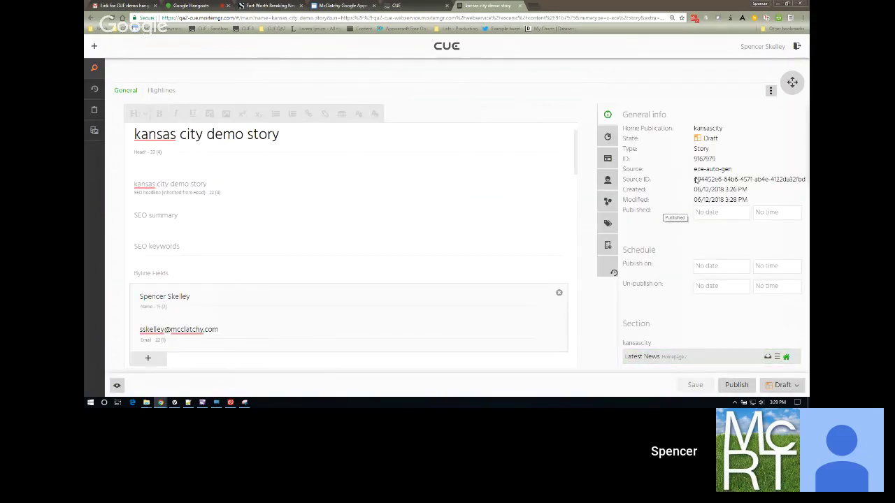
# Step: Add the Kansas publication's Entertainment and Sports sections to the story and save it
pyautogui.moveTo(694, 159); pyautogui.dragTo(721, 169)
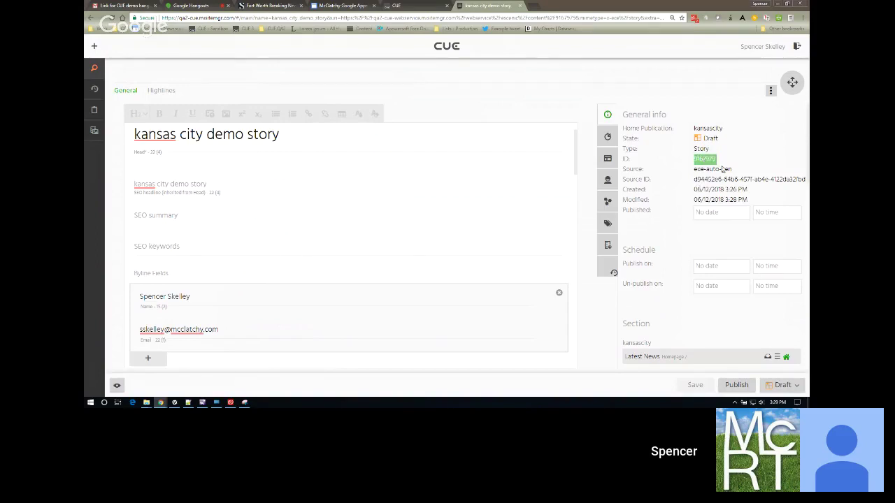
pyautogui.scroll(-4, 663, 222)
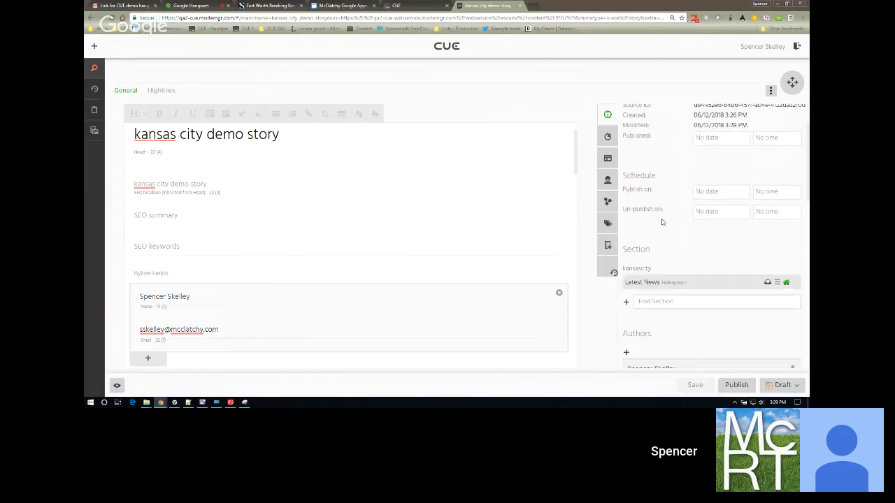
pyautogui.click(626, 227)
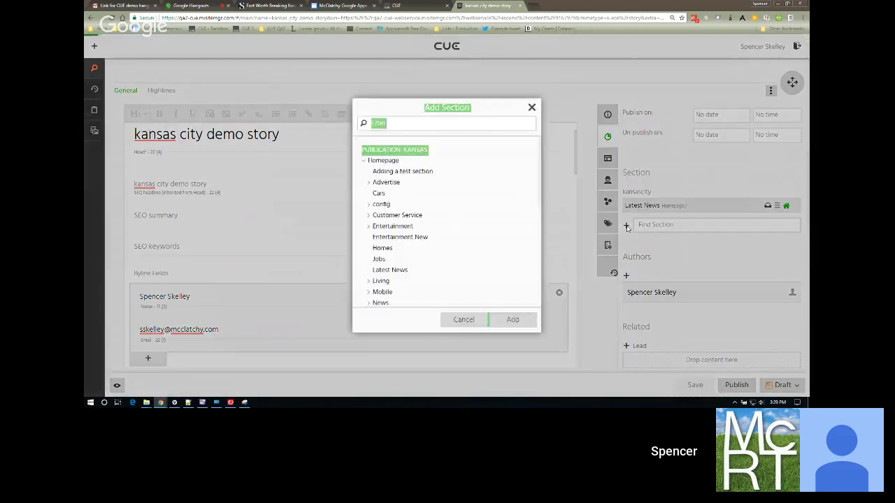
pyautogui.click(409, 228)
pyautogui.scroll(-6, 429, 252)
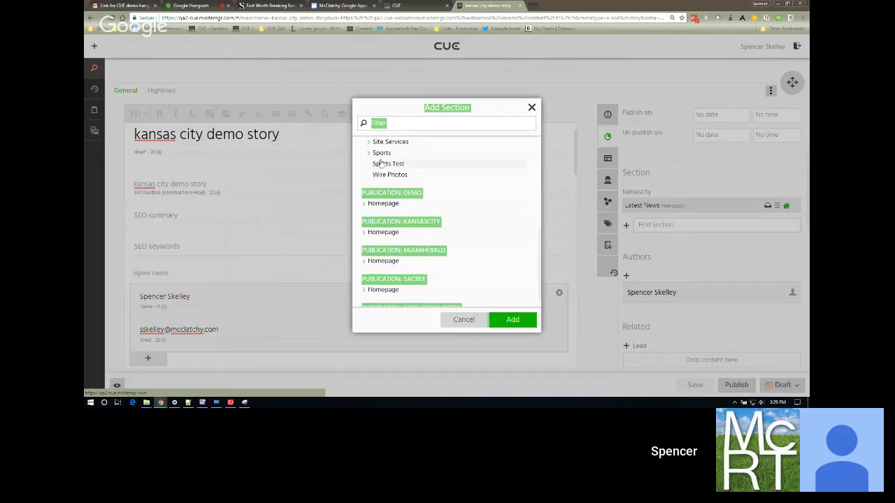
pyautogui.click(378, 153)
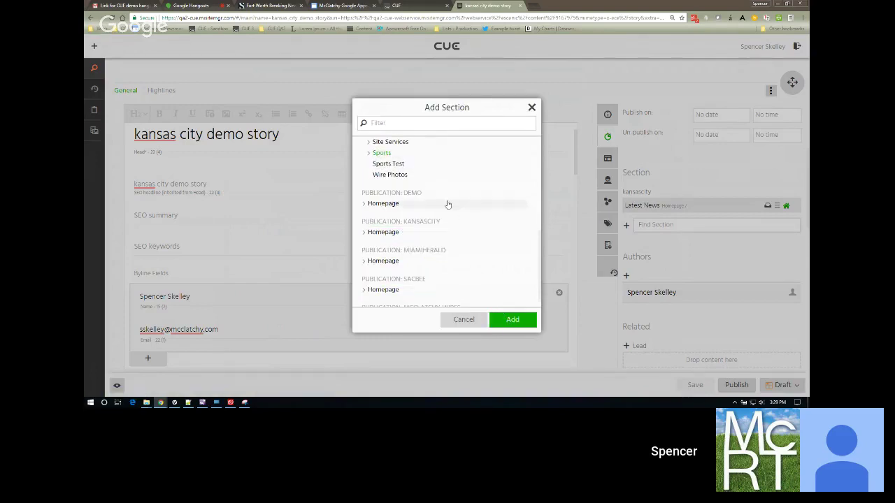
pyautogui.click(513, 319)
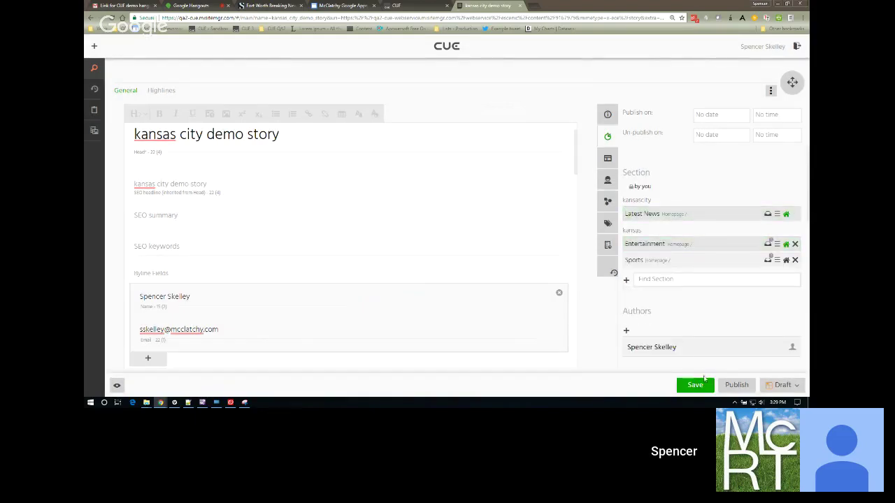
pyautogui.click(696, 386)
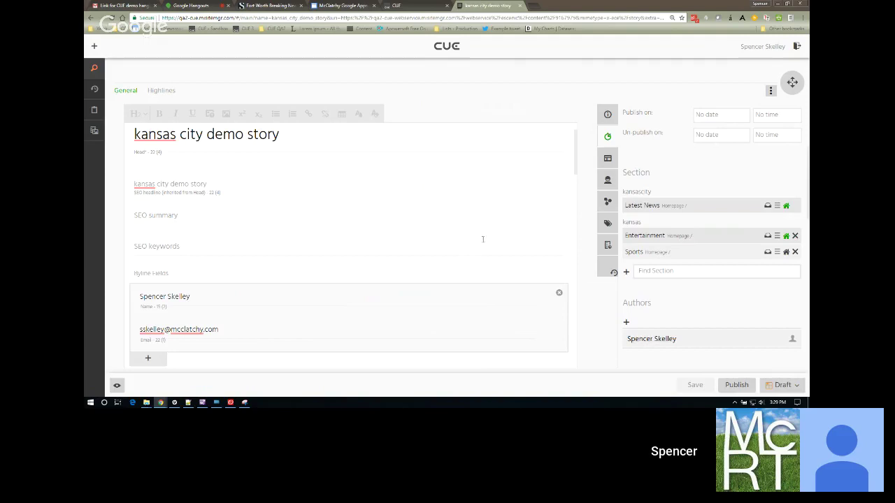
# Step: Apply the saved Photos filter to the content search and show the results as a thumbnail grid
pyautogui.scroll(-5, 680, 251)
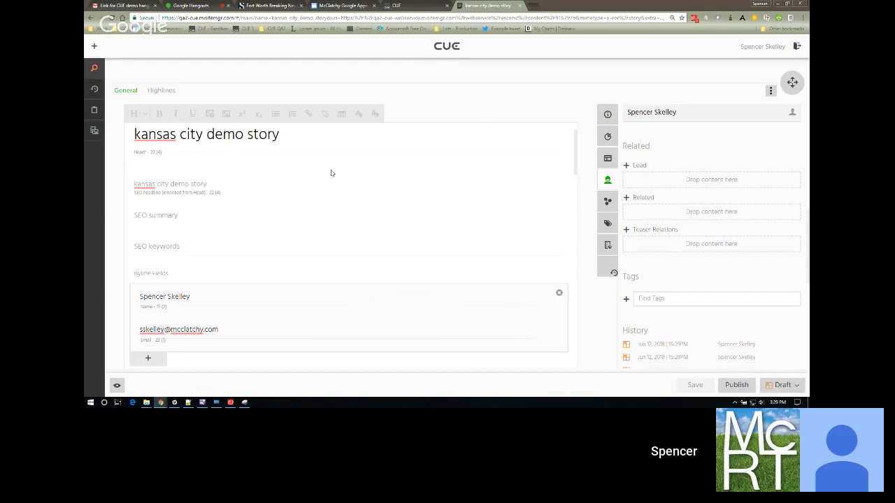
pyautogui.click(94, 70)
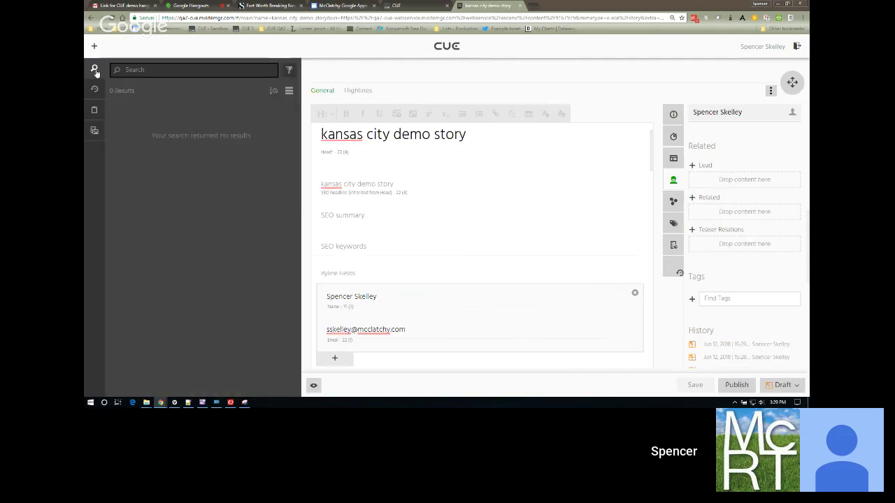
pyautogui.click(290, 71)
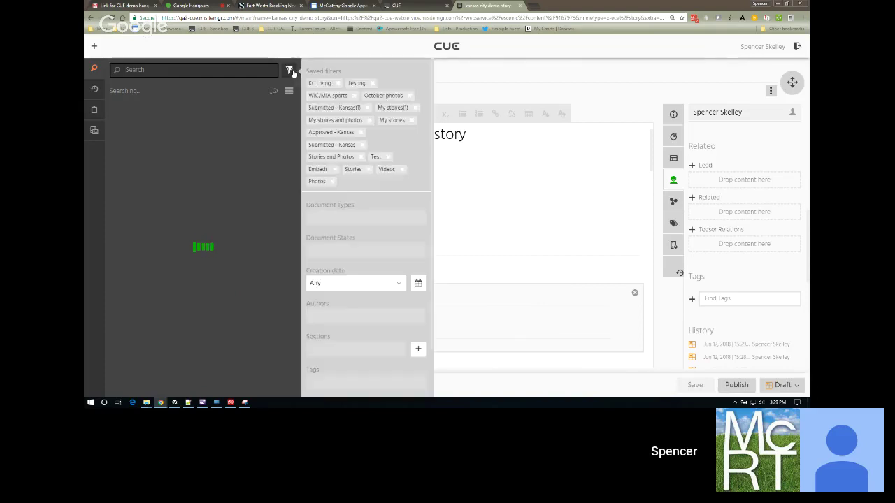
pyautogui.click(318, 182)
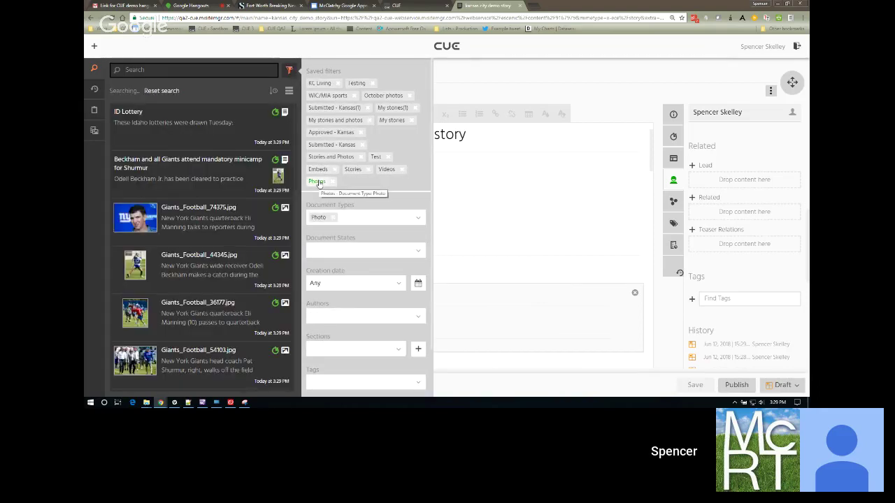
pyautogui.click(289, 71)
pyautogui.click(289, 91)
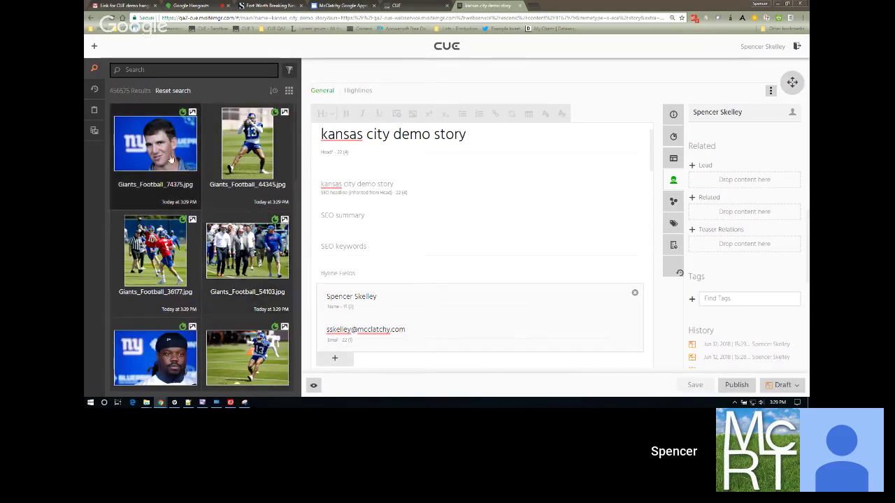
# Step: Attach Giants_Football_74375.jpg as lead and Giants_Football_98550.jpg as related content, save the story, and hide the search results
pyautogui.moveTo(170, 160); pyautogui.dragTo(733, 191)
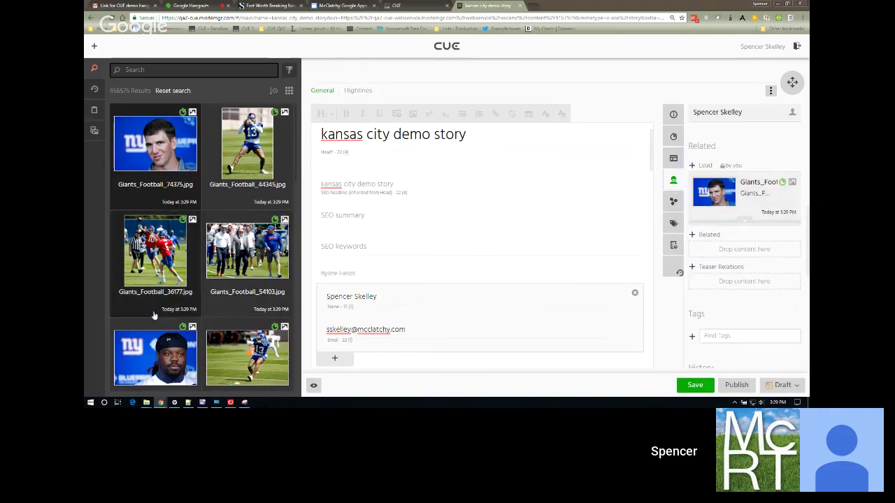
pyautogui.moveTo(245, 354); pyautogui.dragTo(746, 222)
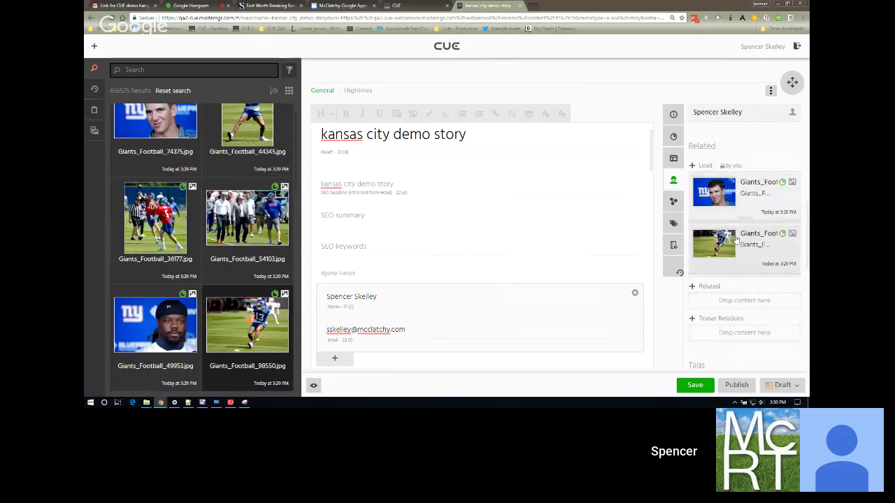
pyautogui.scroll(-1, 740, 221)
pyautogui.scroll(2, 738, 221)
pyautogui.scroll(-1, 738, 221)
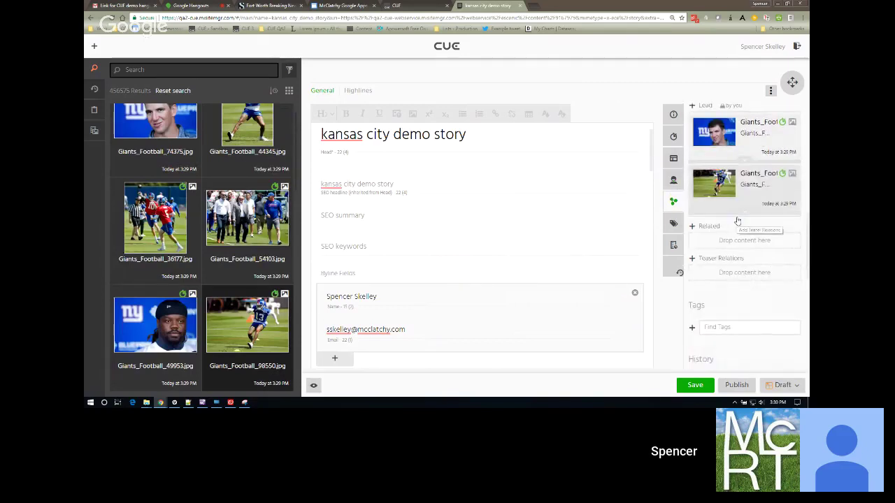
pyautogui.moveTo(738, 176); pyautogui.dragTo(743, 231)
pyautogui.click(696, 386)
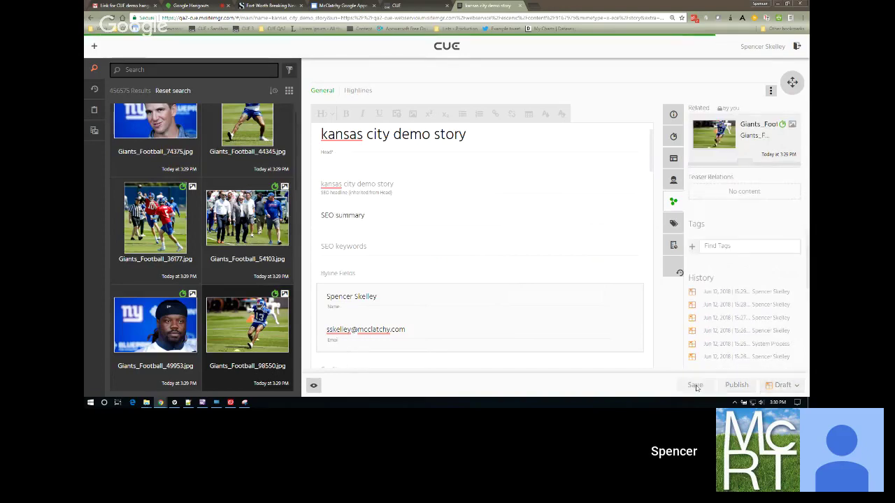
pyautogui.click(92, 71)
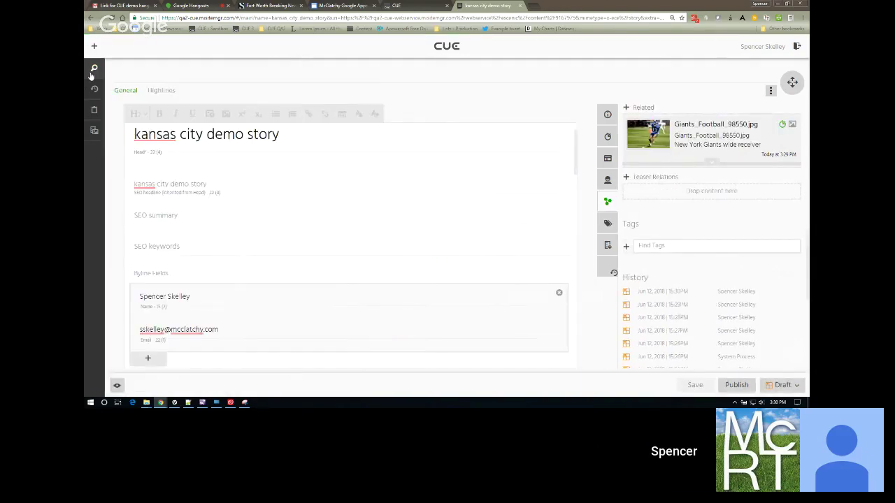
# Step: Preview the story on the Kansas City Star site, look through the whole page, and close the preview
pyautogui.click(117, 388)
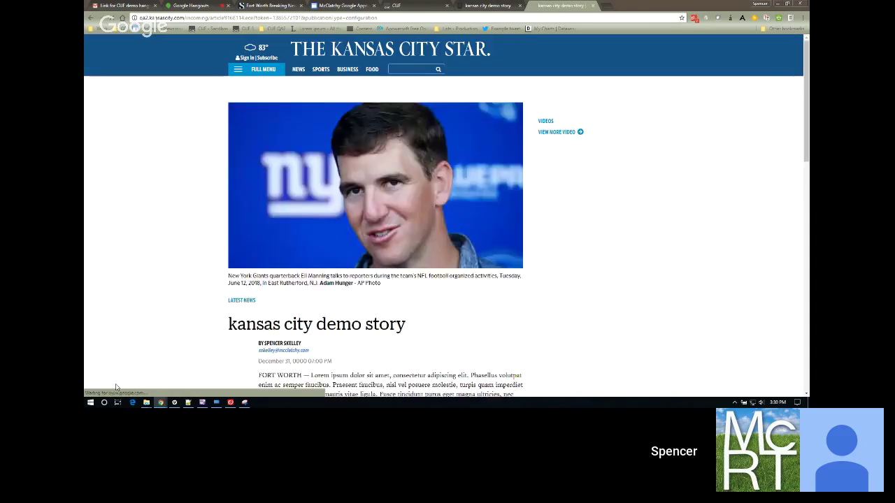
pyautogui.scroll(-3, 372, 323)
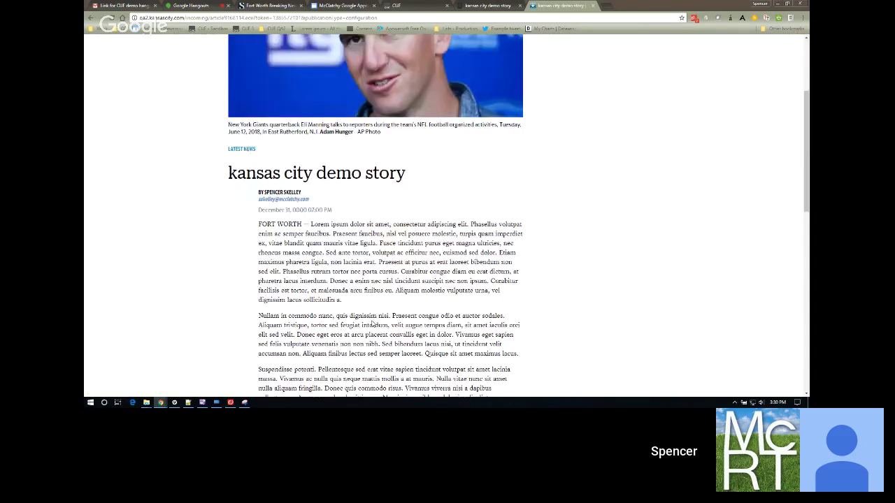
pyautogui.scroll(-10, 373, 323)
pyautogui.scroll(15, 372, 323)
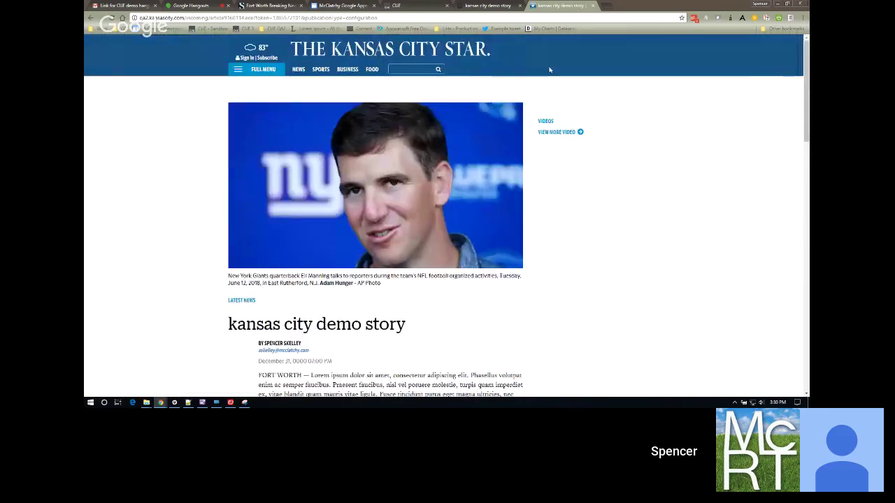
pyautogui.click(592, 6)
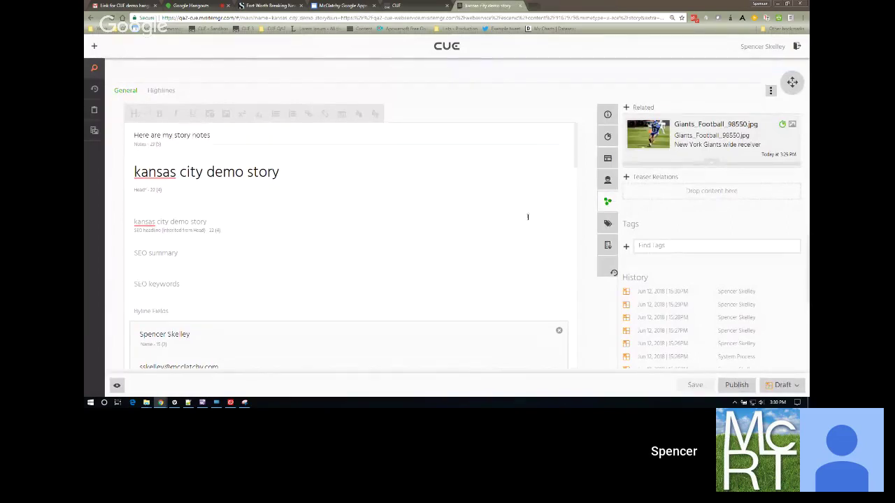
# Step: Reopen the content search and change its document type filter from Photo to Video
pyautogui.click(93, 70)
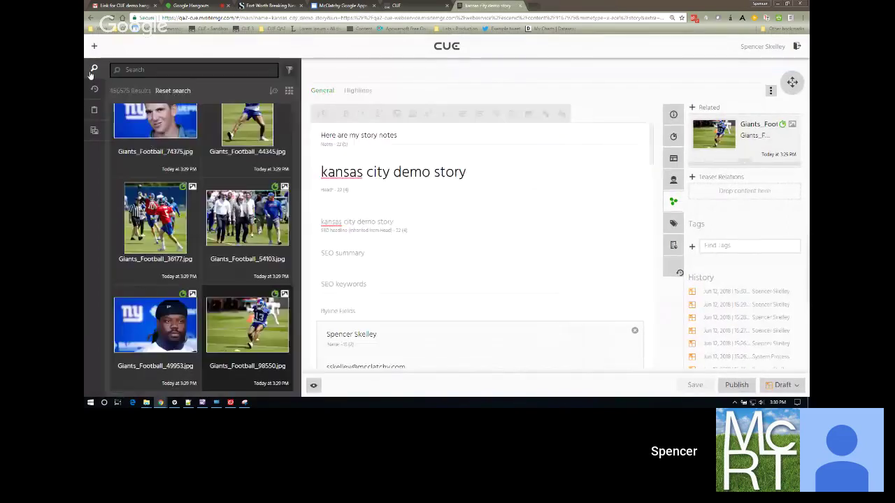
pyautogui.click(289, 71)
pyautogui.click(335, 217)
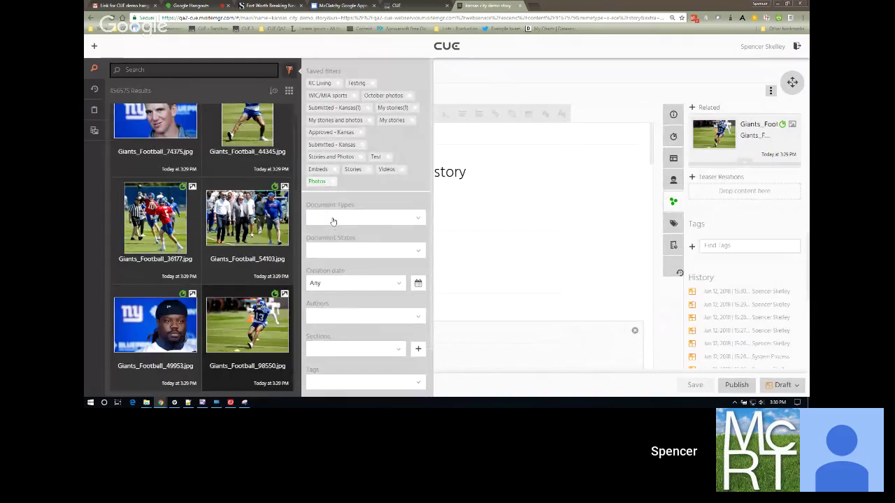
pyautogui.click(332, 221)
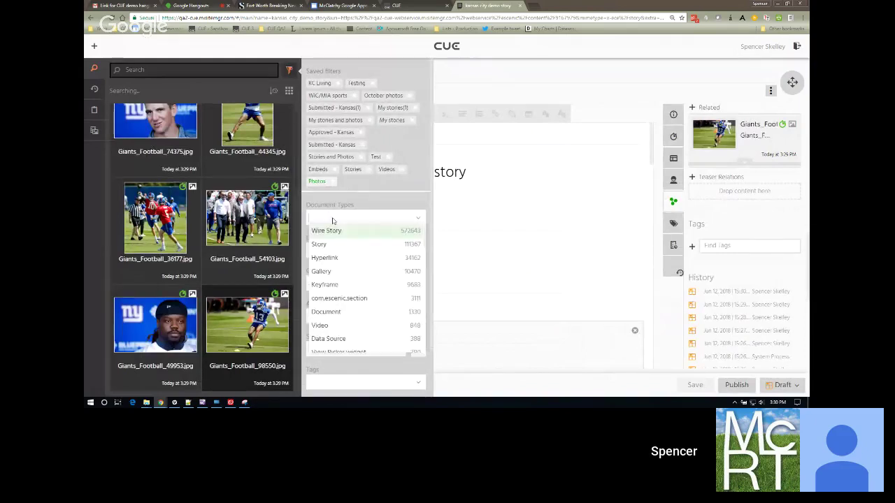
pyautogui.click(338, 326)
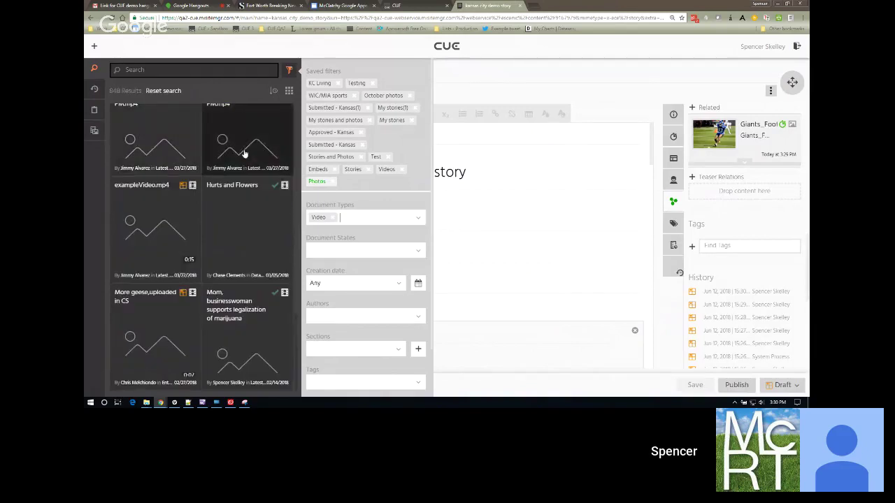
# Step: Add exampleVideo.mp4 to the story's lead content above the photo, hide the search results, and save the story
pyautogui.click(673, 180)
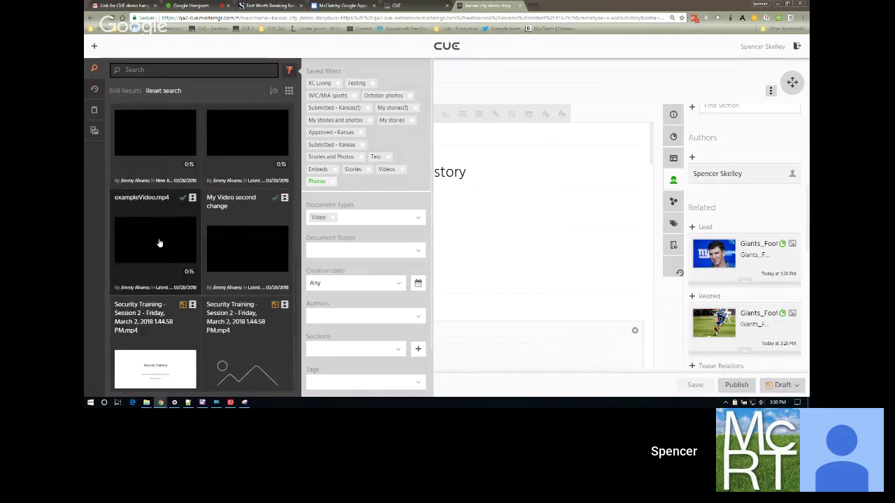
pyautogui.moveTo(160, 243); pyautogui.dragTo(727, 241)
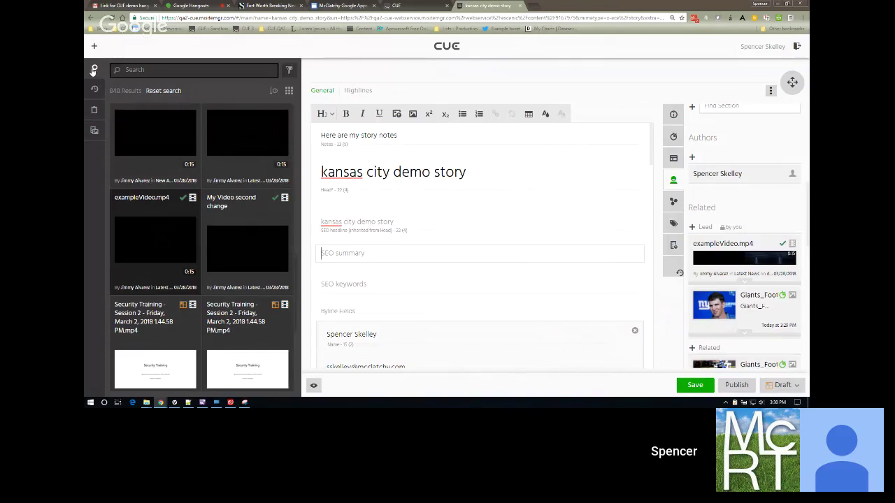
pyautogui.click(93, 70)
pyautogui.click(696, 385)
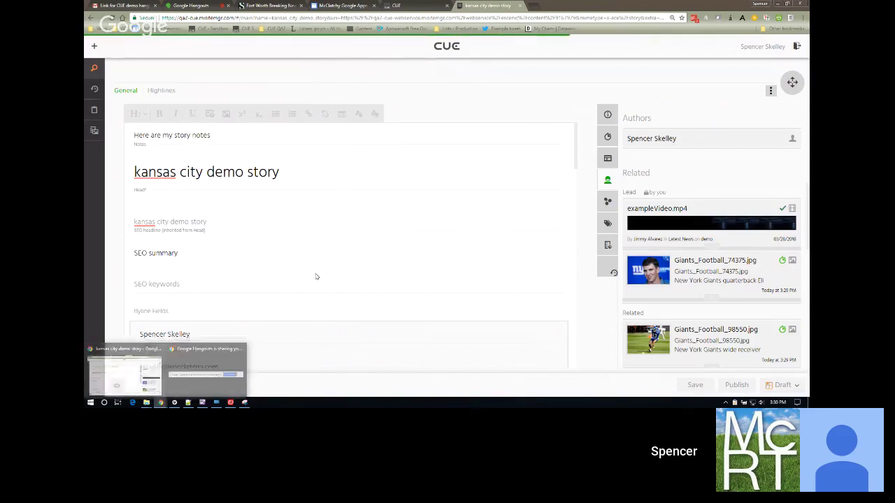
# Step: Preview the story with its lead video, reload and look through the page, close it, and return to the story's metadata
pyautogui.click(118, 386)
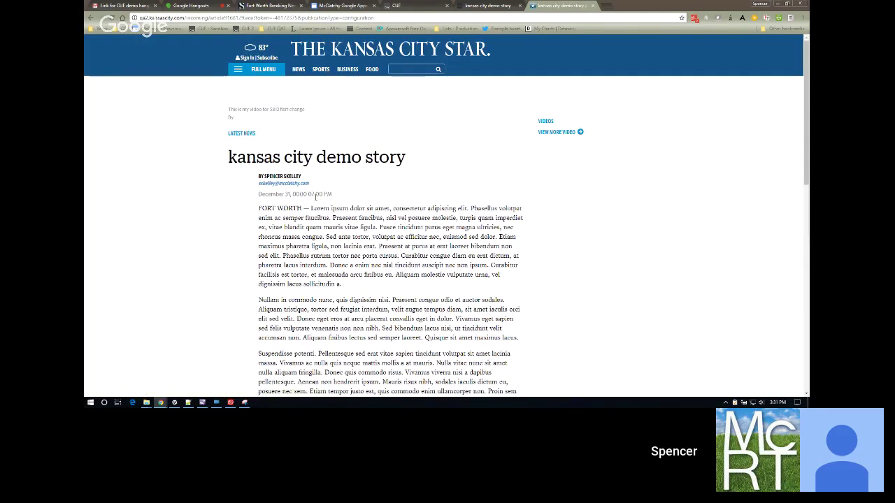
pyautogui.click(478, 6)
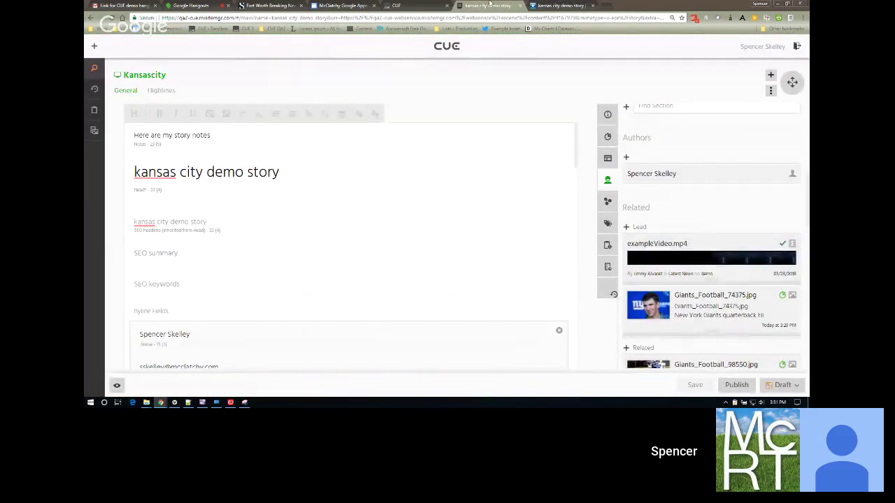
pyautogui.click(559, 5)
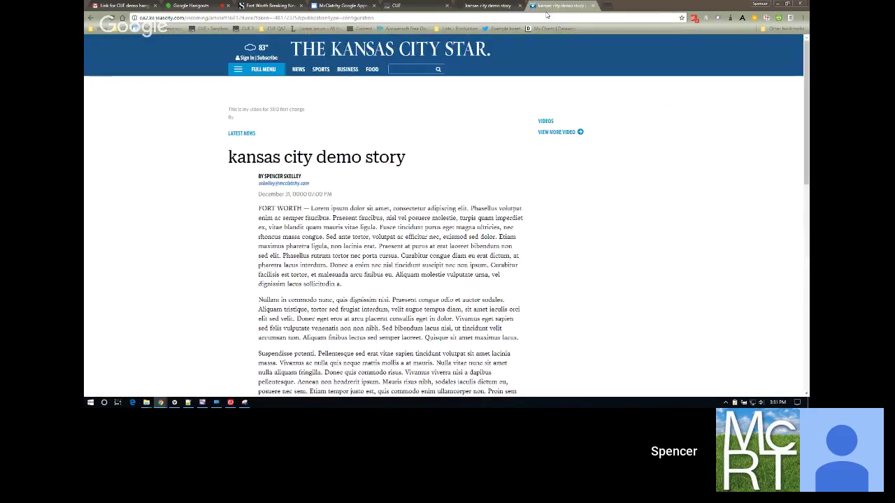
pyautogui.click(121, 17)
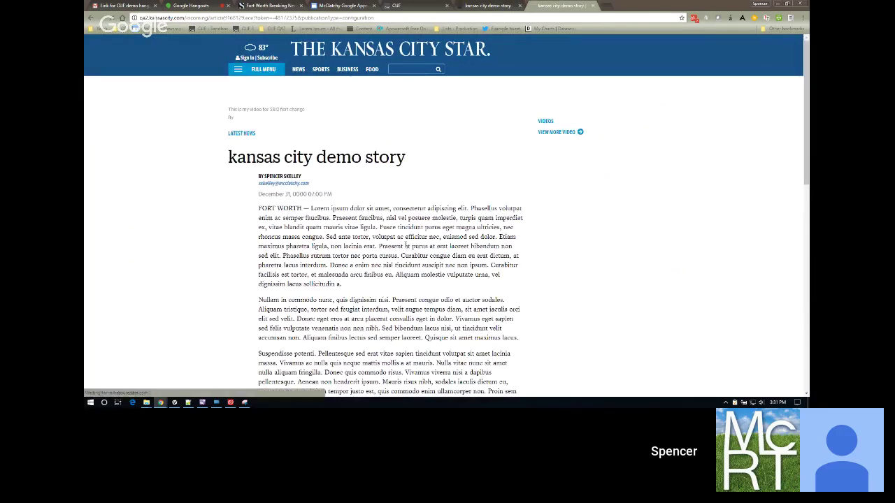
pyautogui.scroll(-3, 405, 244)
pyautogui.scroll(-6, 406, 244)
pyautogui.scroll(10, 404, 247)
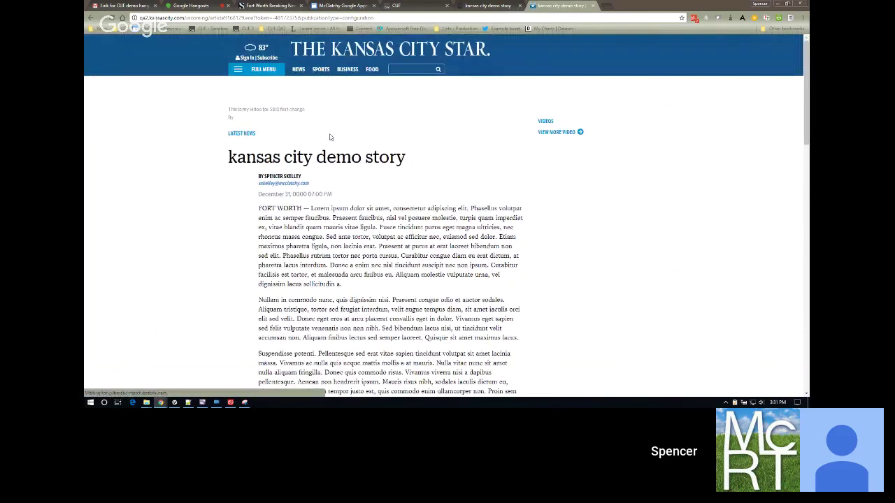
pyautogui.click(593, 6)
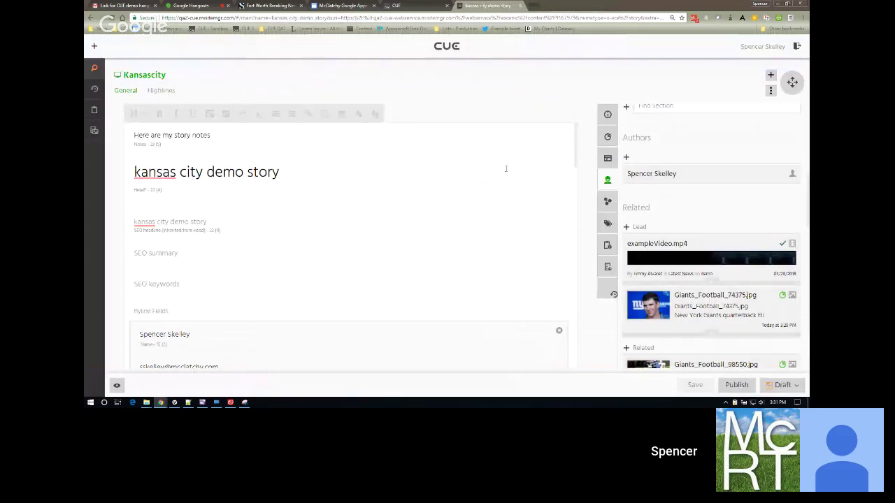
pyautogui.click(608, 115)
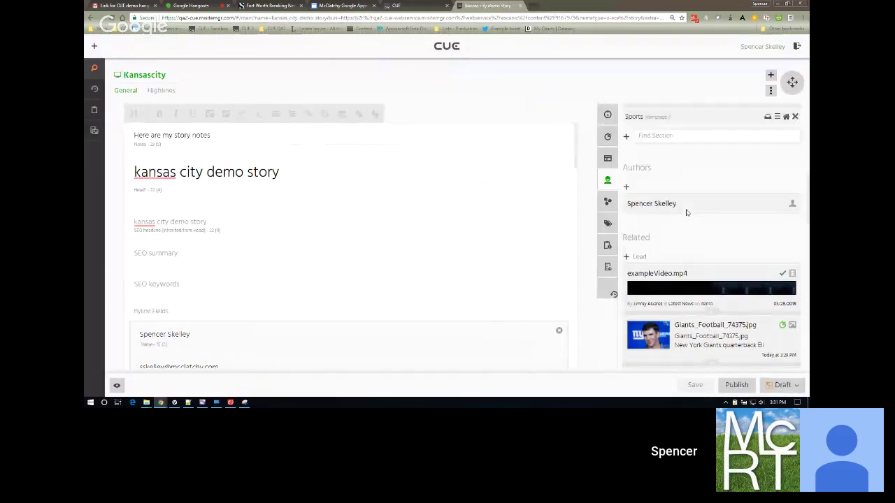
# Step: Switch to CCI NewsAccess, open the "kansas city demo story" folder, and check its Giants_Football_74375.jpg and Giants_Football_98550.jpg photos
pyautogui.scroll(-10, 687, 213)
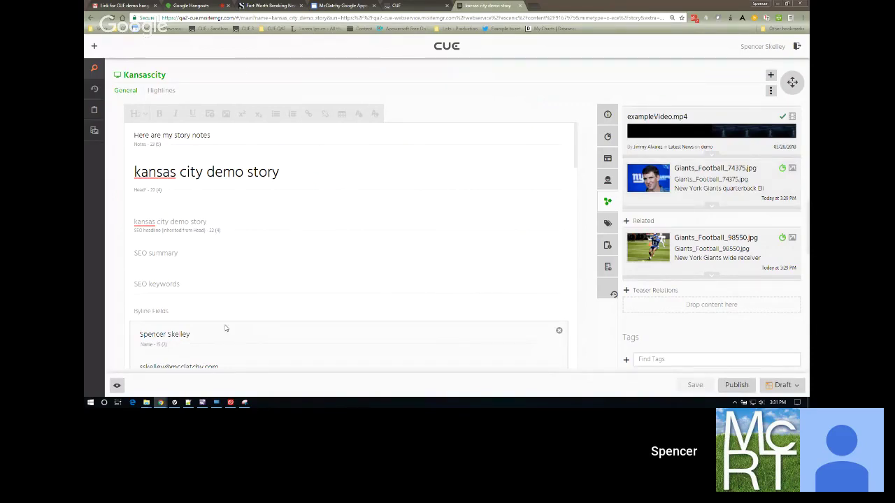
pyautogui.click(202, 404)
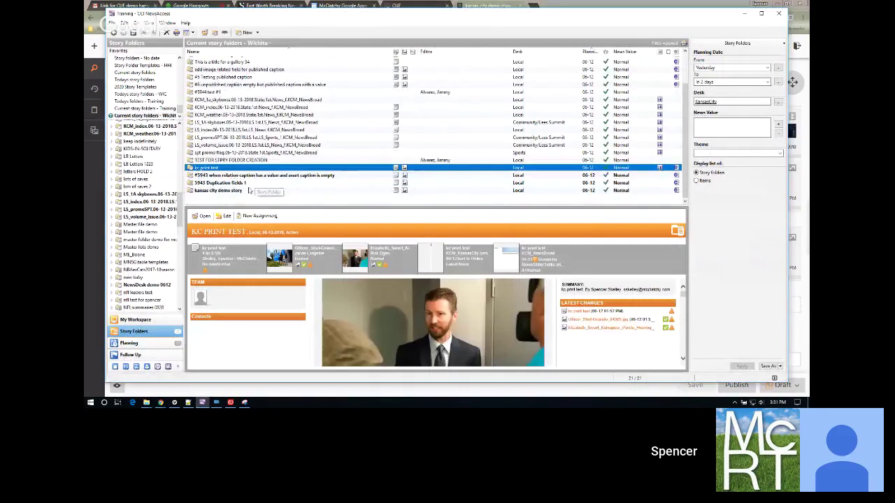
pyautogui.click(233, 192)
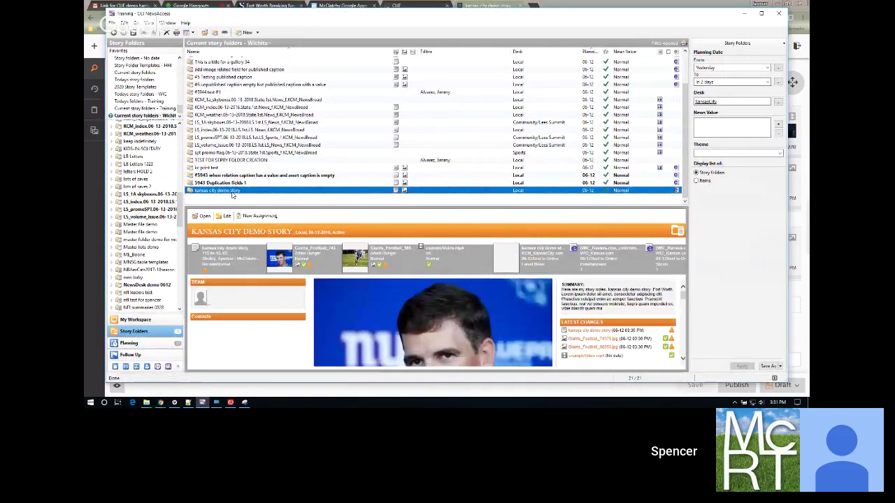
pyautogui.doubleClick(232, 191)
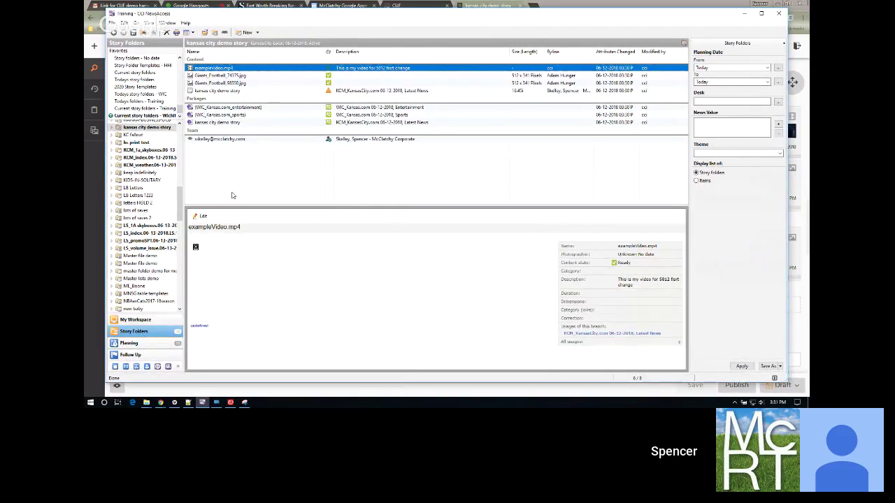
pyautogui.click(216, 76)
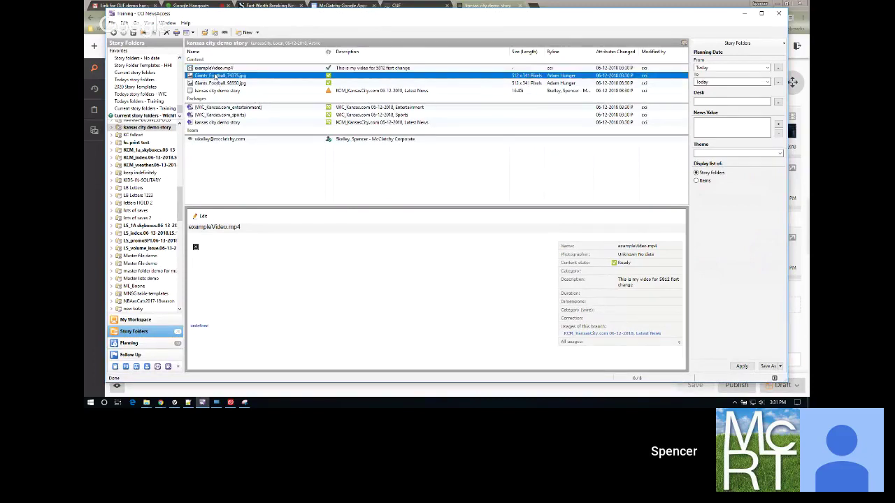
pyautogui.click(218, 83)
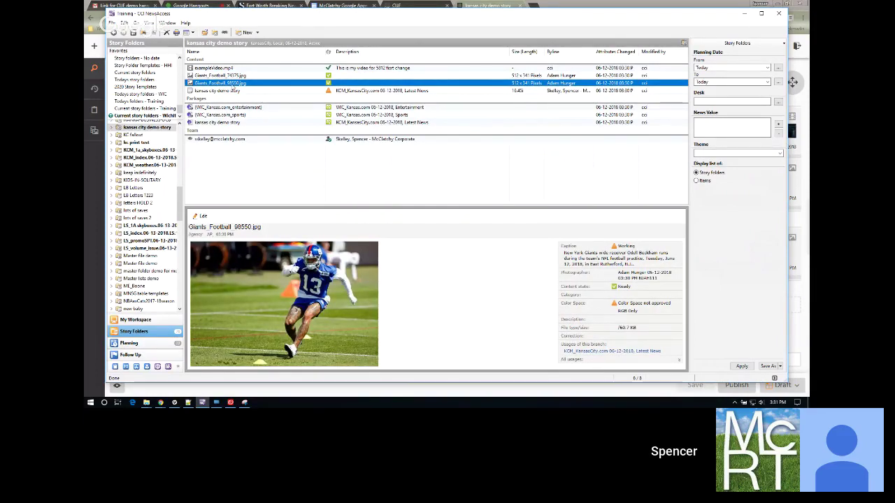
# Step: Open the KCM_KansasCity.com package of the demo story in NewsDirector, view the story's text and lead assets, and return to CUE
pyautogui.click(202, 122)
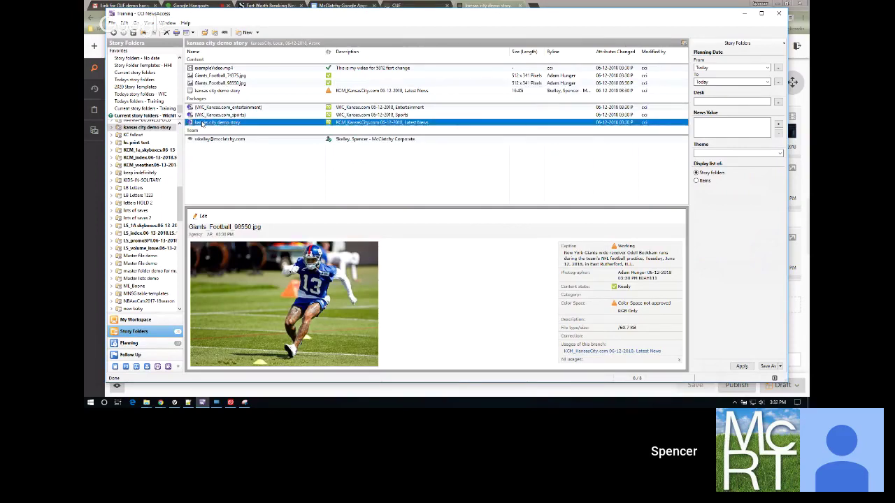
pyautogui.rightClick(202, 123)
pyautogui.click(208, 128)
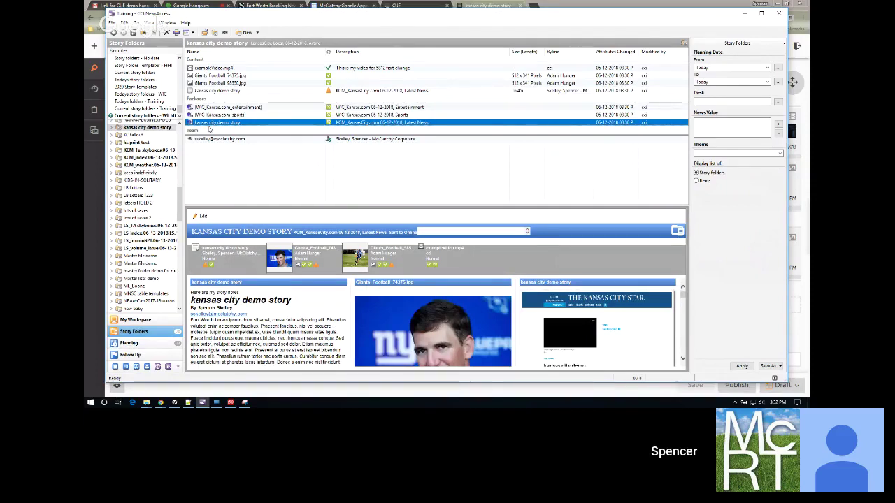
pyautogui.doubleClick(208, 128)
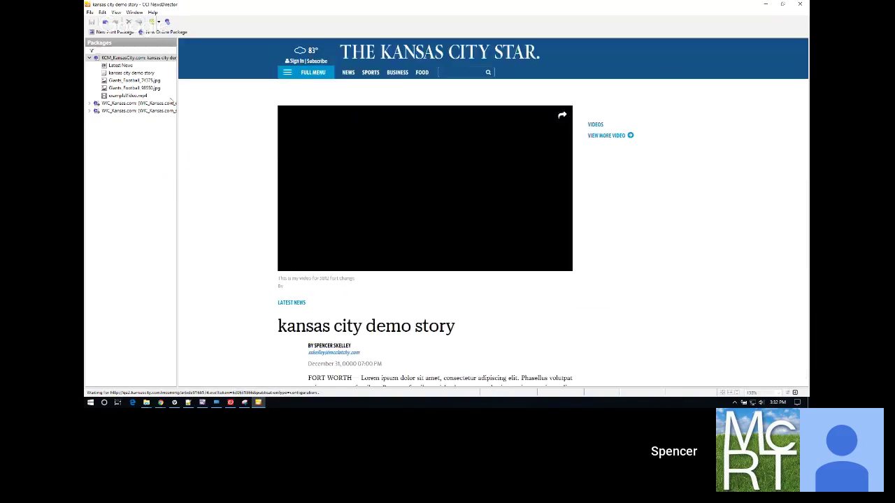
pyautogui.click(143, 74)
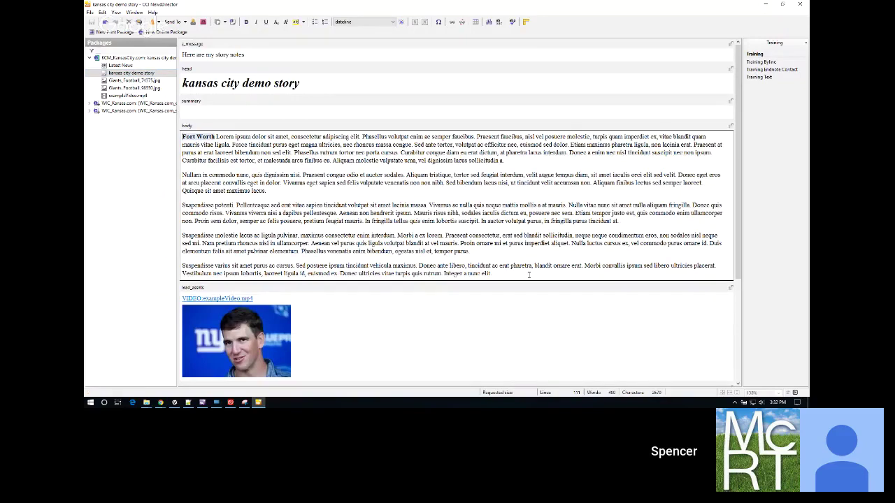
pyautogui.click(799, 5)
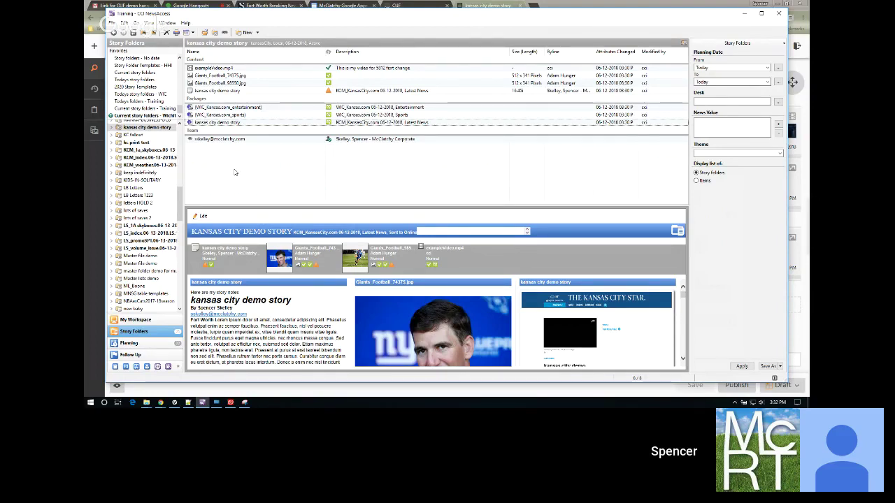
pyautogui.click(744, 14)
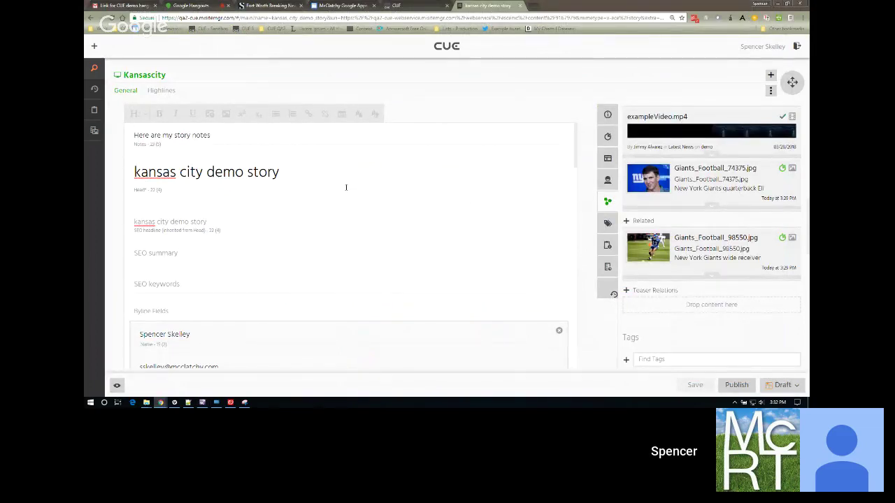
# Step: Start a new Photo Request assignment for the story and assign it to the story author's McClatchy Corporate account
pyautogui.click(95, 112)
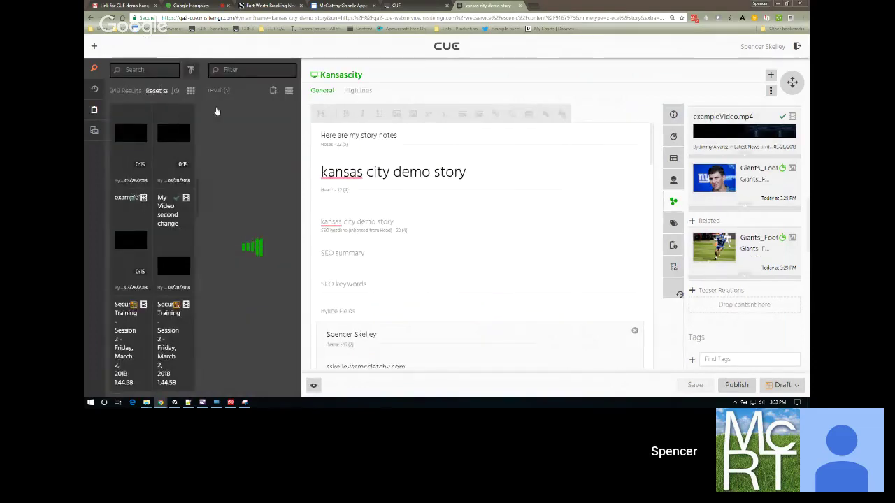
pyautogui.click(275, 91)
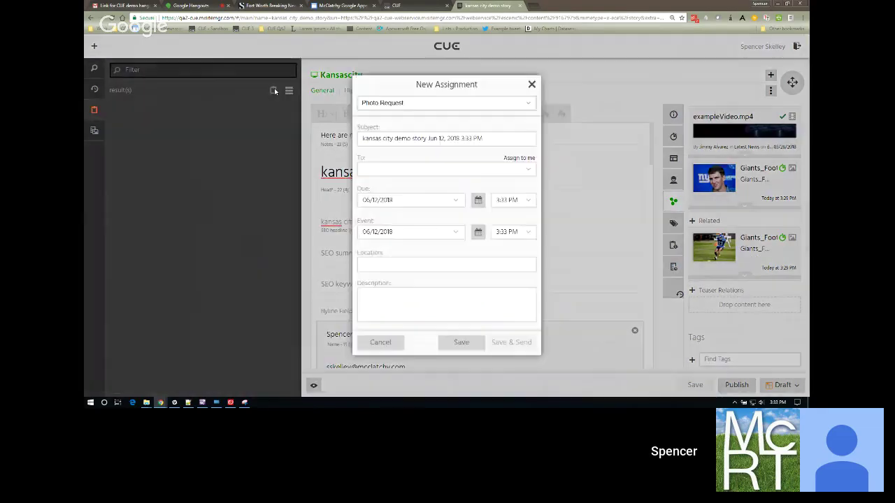
pyautogui.click(492, 138)
pyautogui.moveTo(479, 138); pyautogui.dragTo(437, 138)
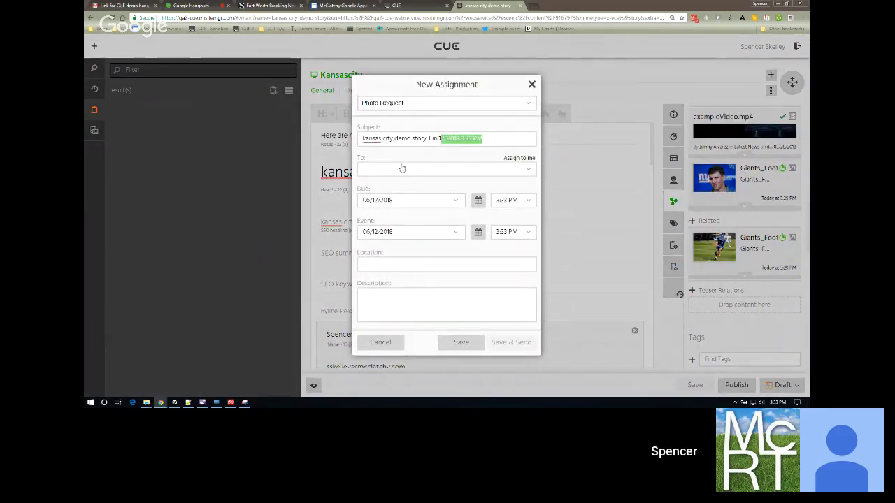
pyautogui.click(402, 168)
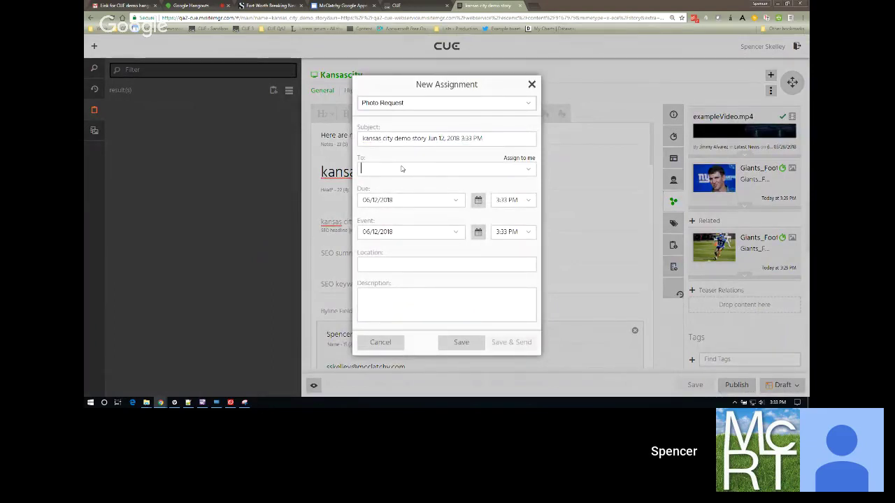
pyautogui.write('skelley')
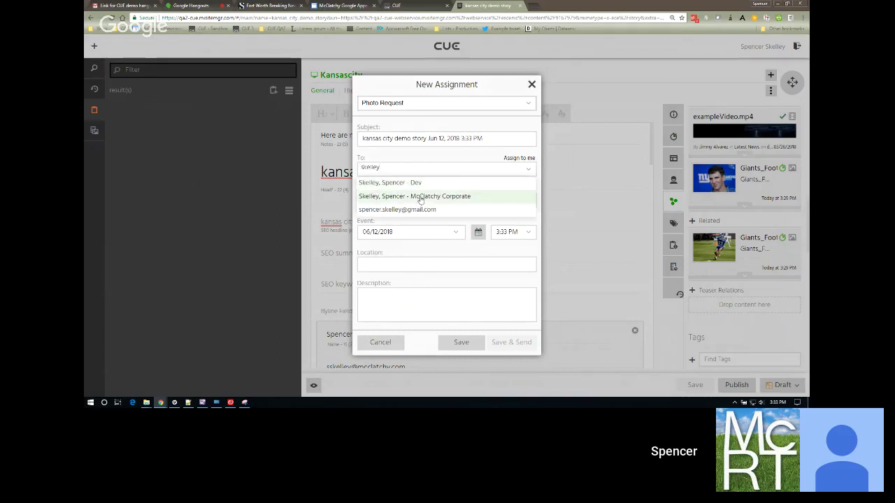
pyautogui.click(419, 198)
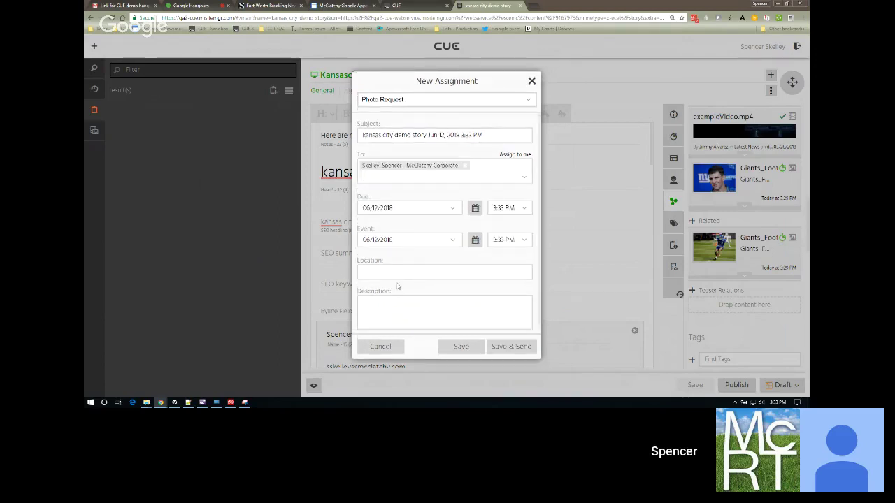
# Step: Describe the assignment as "this is a test.", save and send it, and check the story's assignment list
pyautogui.write('this is a test.')
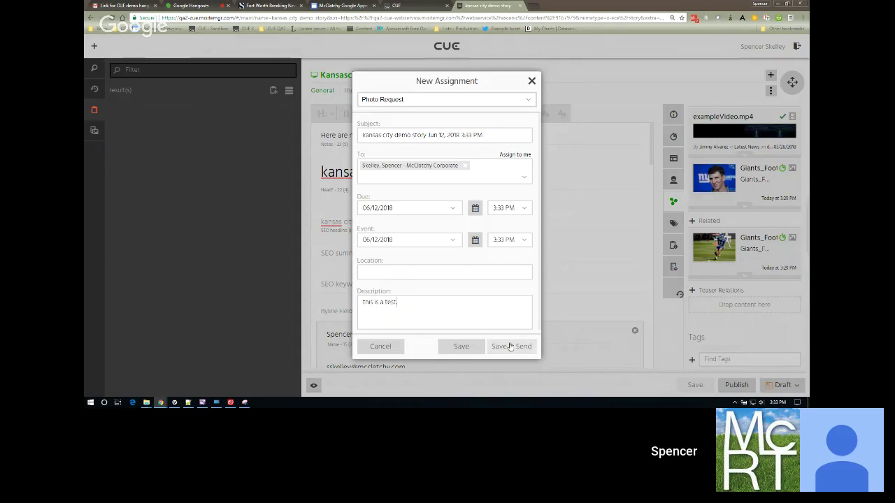
pyautogui.click(512, 346)
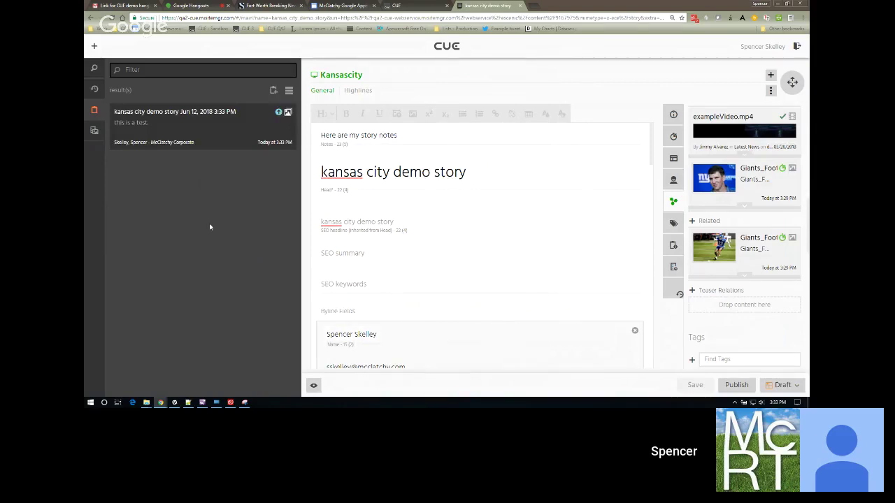
pyautogui.click(94, 112)
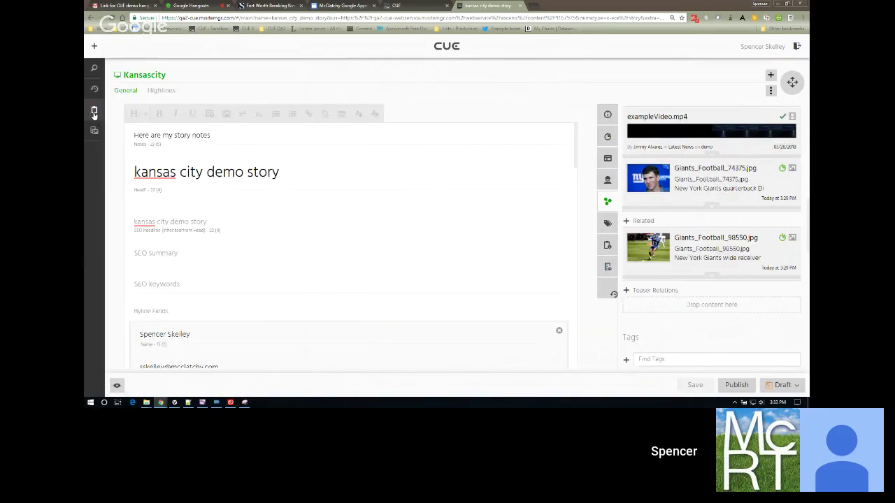
pyautogui.click(95, 113)
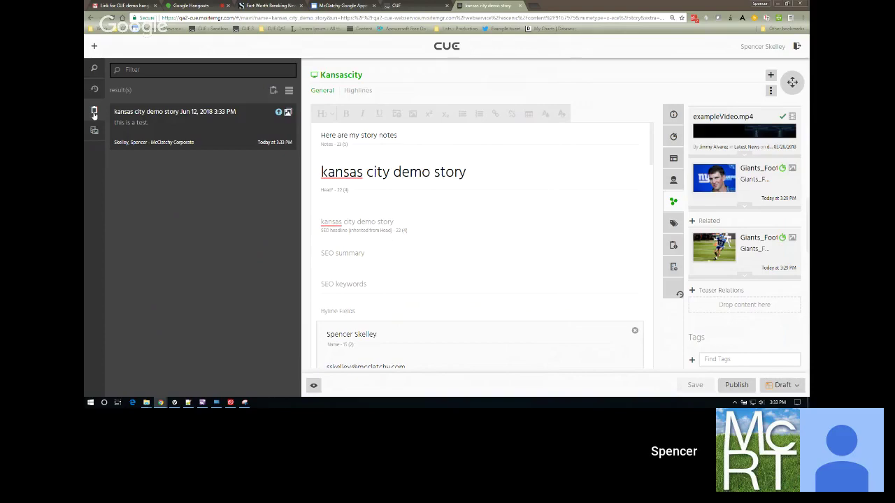
# Step: Switch to CCI NewsAccess and add the six Stock Show images from the Training photos folder to the story's new photo assignment
pyautogui.click(775, 5)
pyautogui.click(766, 4)
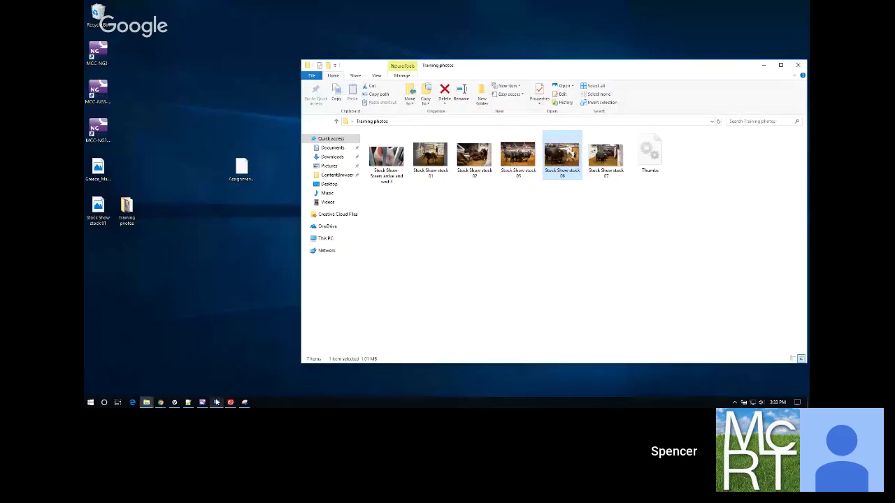
pyautogui.click(202, 403)
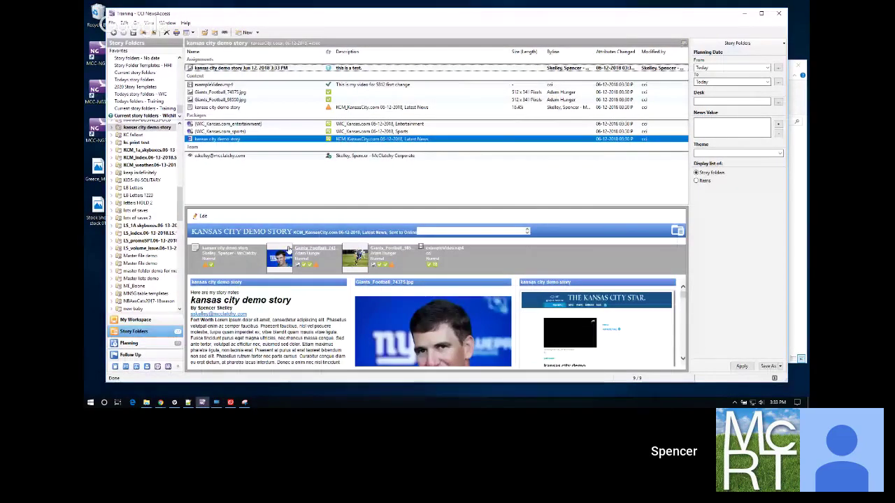
pyautogui.click(147, 403)
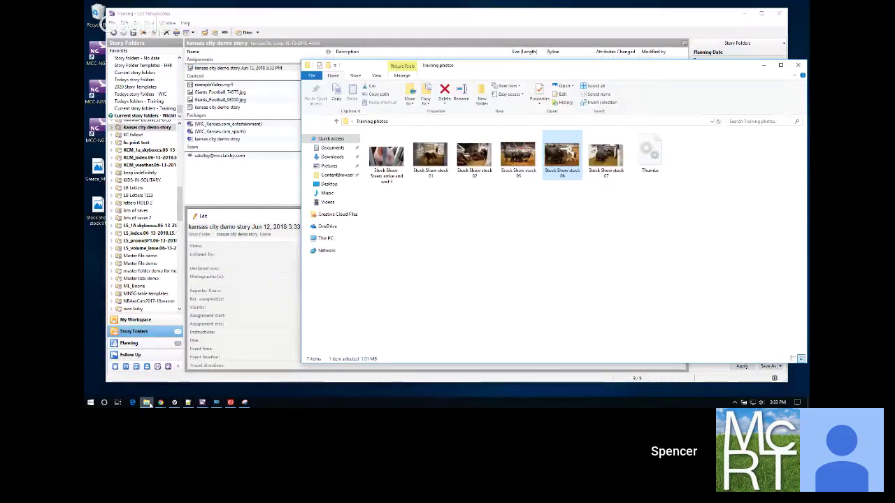
pyautogui.click(618, 226)
pyautogui.moveTo(618, 226); pyautogui.dragTo(198, 71)
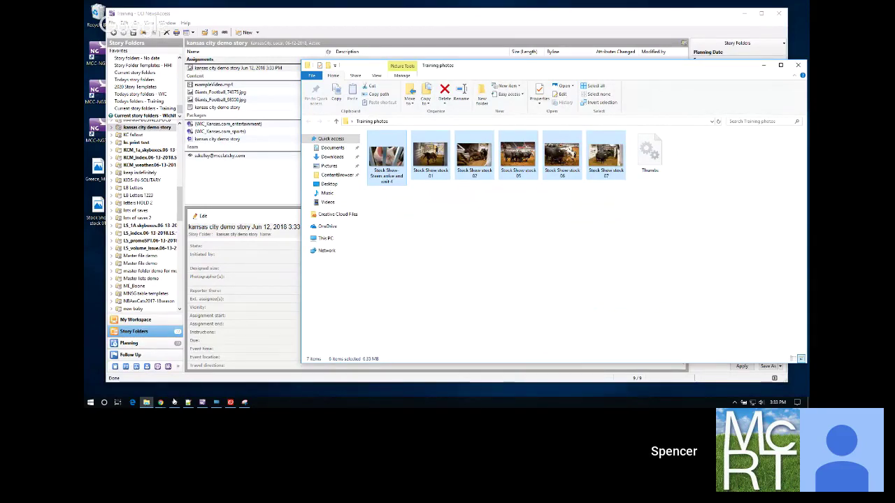
# Step: Switch back to CUE, add Stock Show stock 02 from the story folder to the lead content between the video and photo, and save
pyautogui.moveTo(160, 403)
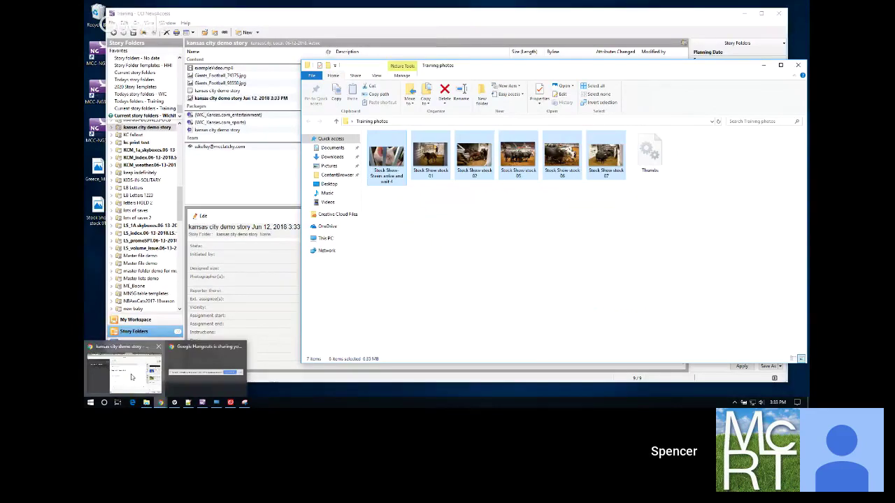
pyautogui.click(133, 376)
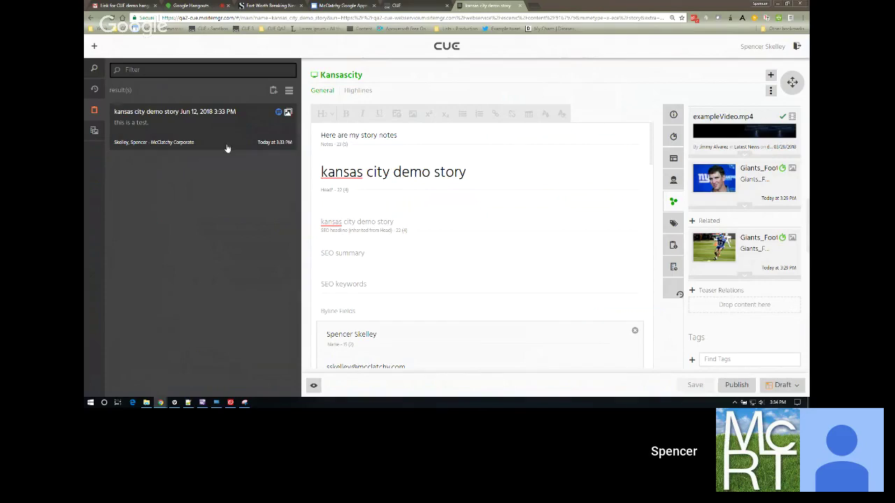
pyautogui.click(94, 132)
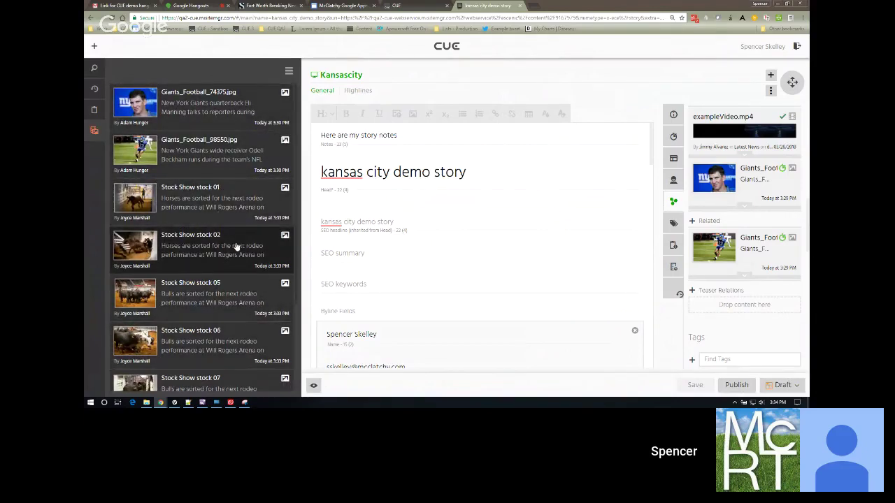
pyautogui.moveTo(220, 250); pyautogui.dragTo(723, 177)
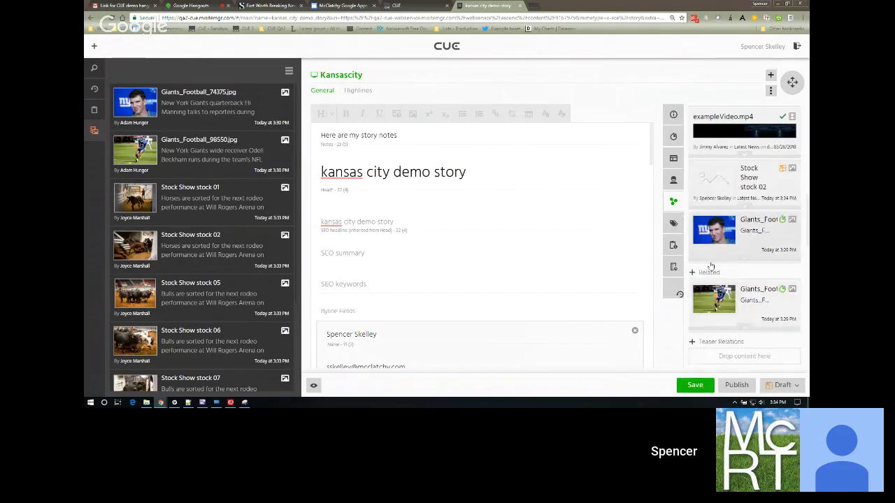
pyautogui.click(694, 385)
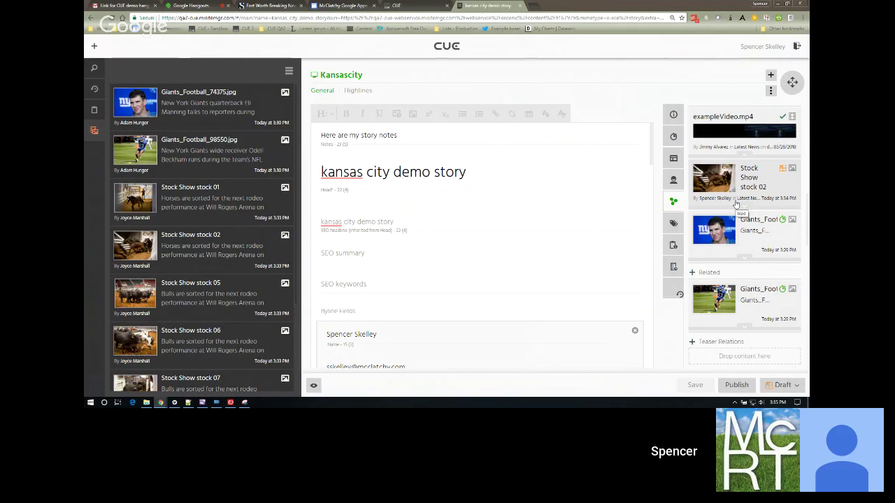
# Step: Open the lead photo Giants_Football_74375.jpg from the story's related content and select its caption text
pyautogui.rightClick(715, 233)
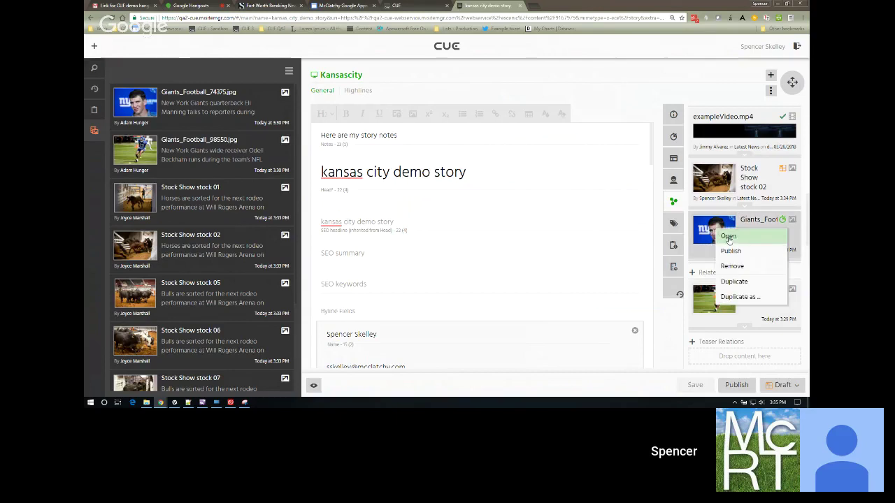
pyautogui.click(728, 238)
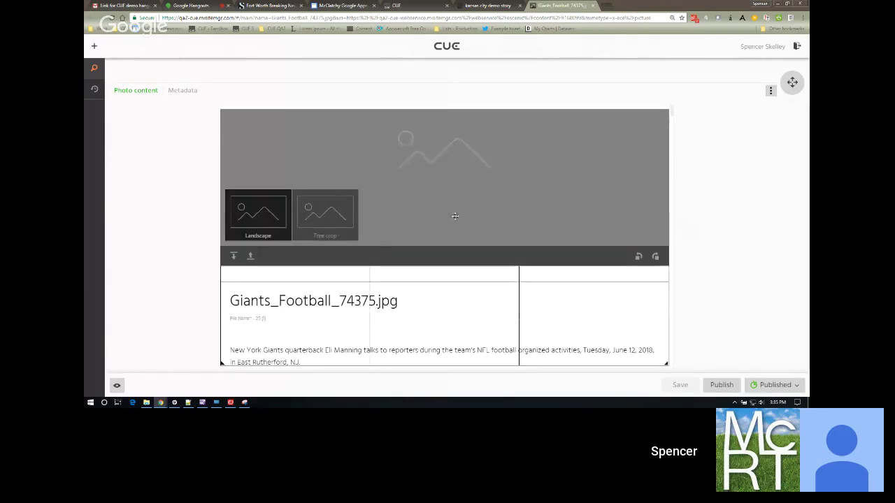
pyautogui.scroll(-1, 461, 244)
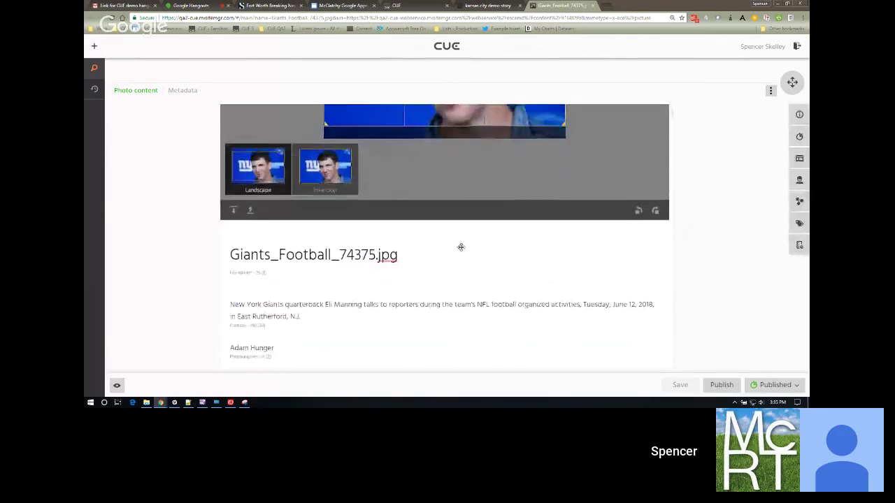
pyautogui.scroll(-2, 323, 232)
pyautogui.tripleClick(329, 211)
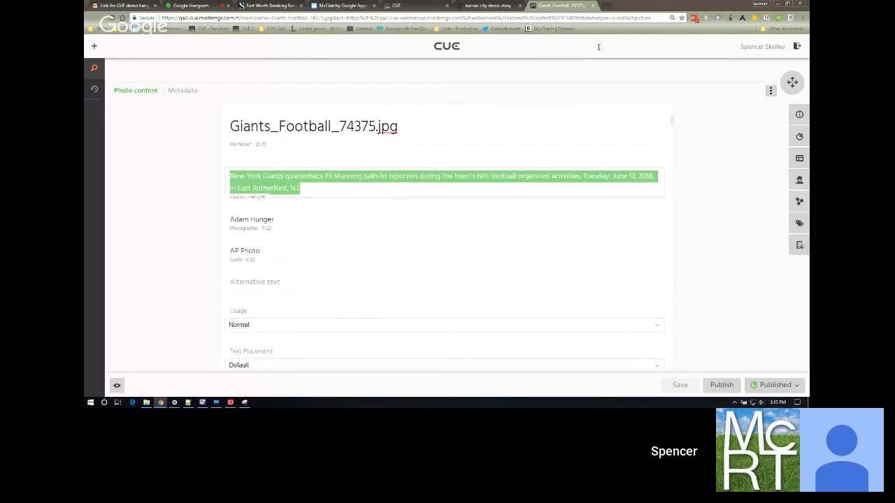
# Step: Close the photo and inspect the name and caption fields of Giants_Football_74375.jpg within the story's lead content
pyautogui.click(303, 189)
pyautogui.moveTo(303, 189); pyautogui.dragTo(231, 174)
pyautogui.click(593, 6)
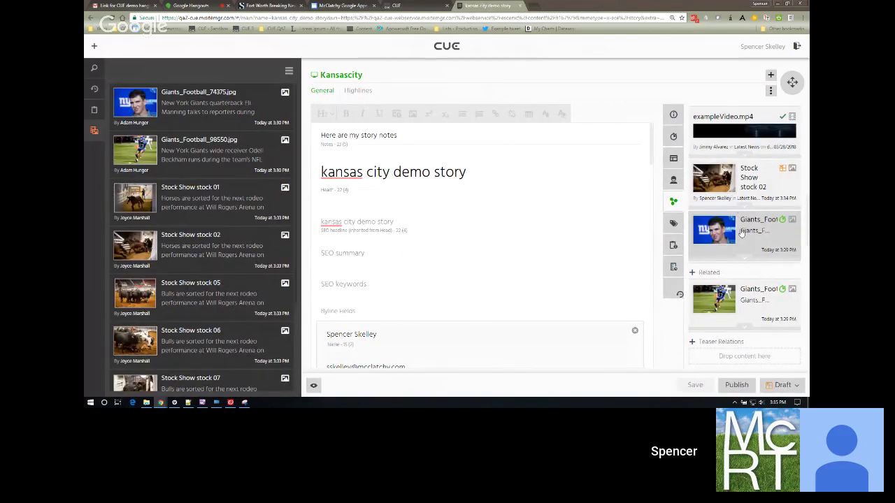
pyautogui.click(745, 259)
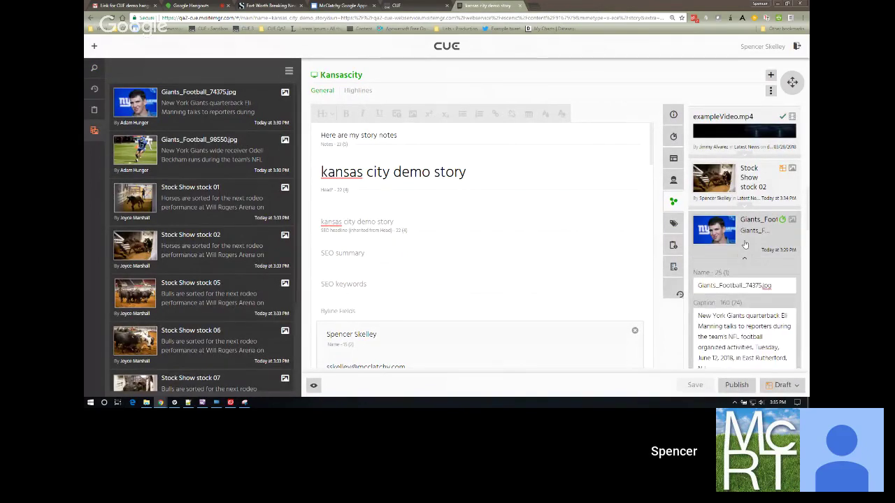
pyautogui.scroll(-3, 744, 227)
pyautogui.moveTo(698, 202); pyautogui.dragTo(733, 258)
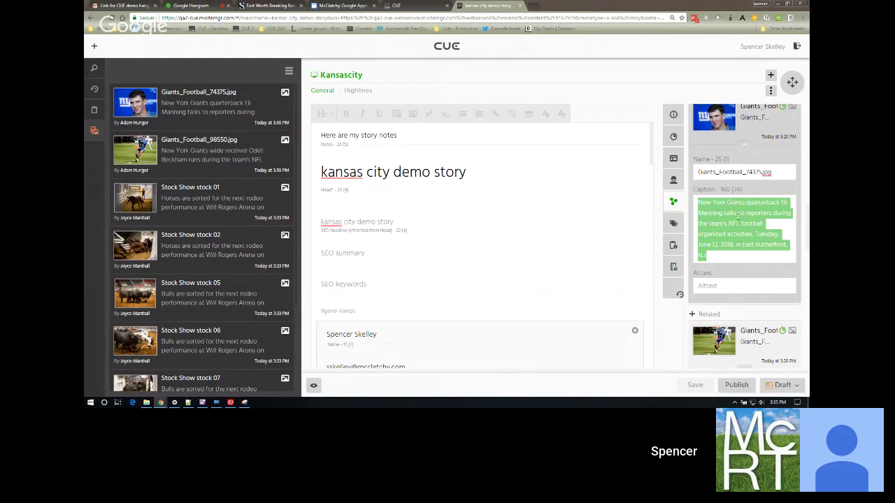
pyautogui.click(745, 147)
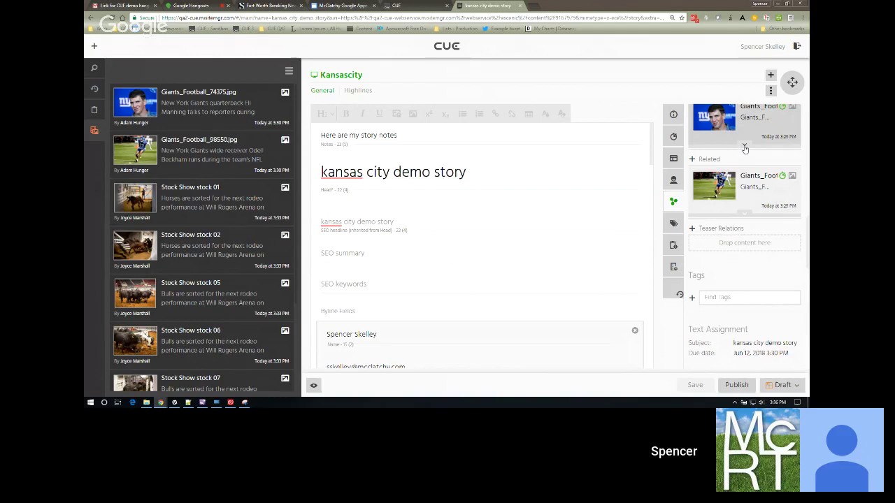
pyautogui.click(745, 147)
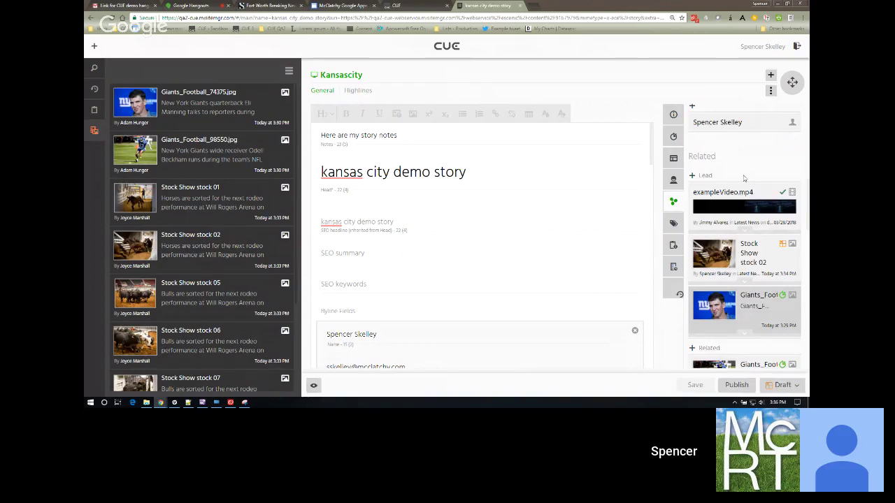
# Step: Reopen the lead photo Giants_Football_74375.jpg and append "Here is an edit." to the end of its master caption
pyautogui.scroll(-2, 745, 179)
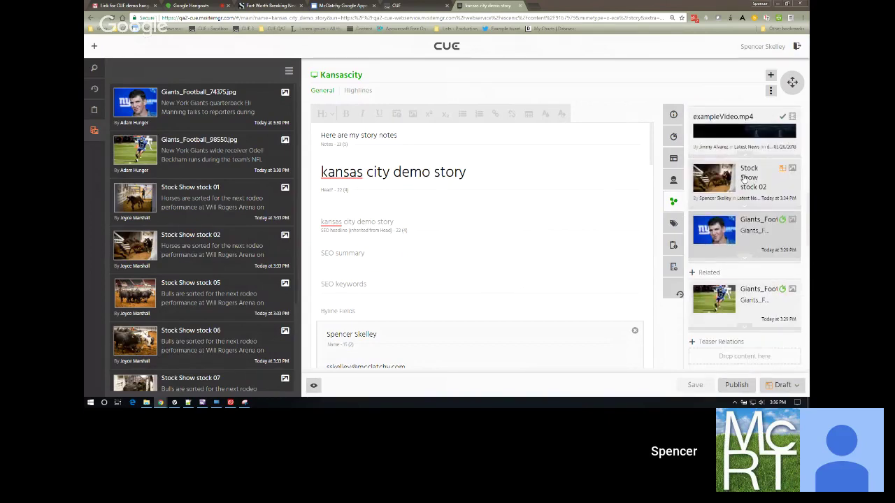
pyautogui.doubleClick(740, 233)
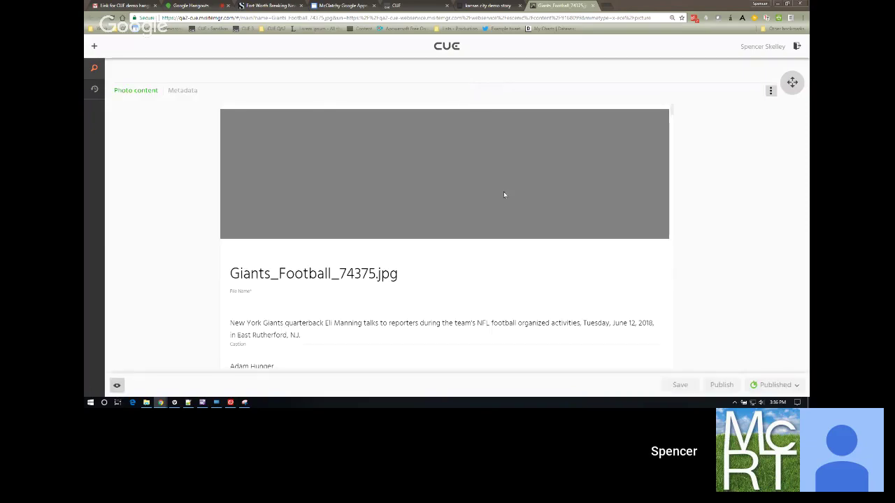
pyautogui.scroll(-5, 504, 192)
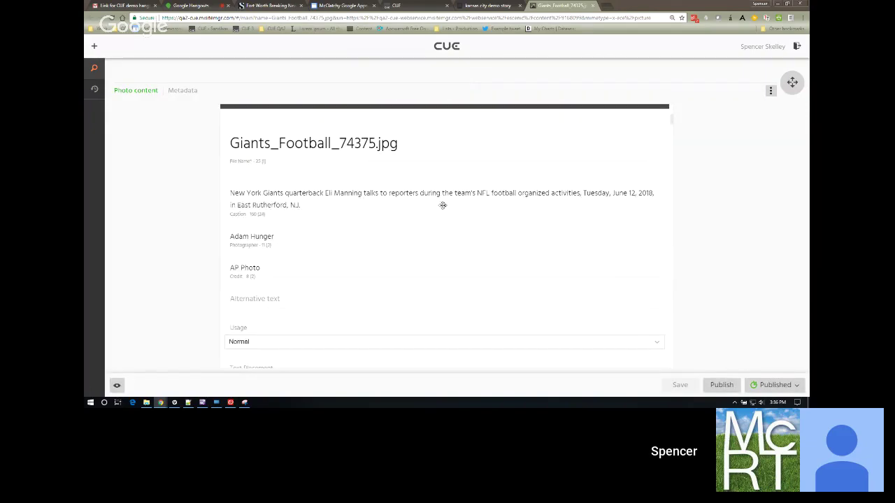
pyautogui.scroll(-1, 314, 207)
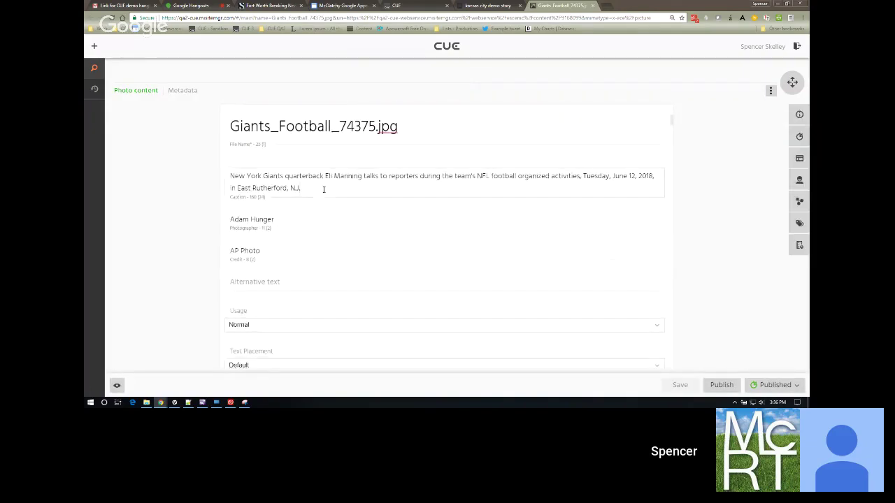
pyautogui.click(324, 190)
pyautogui.write('Here is an edit.')
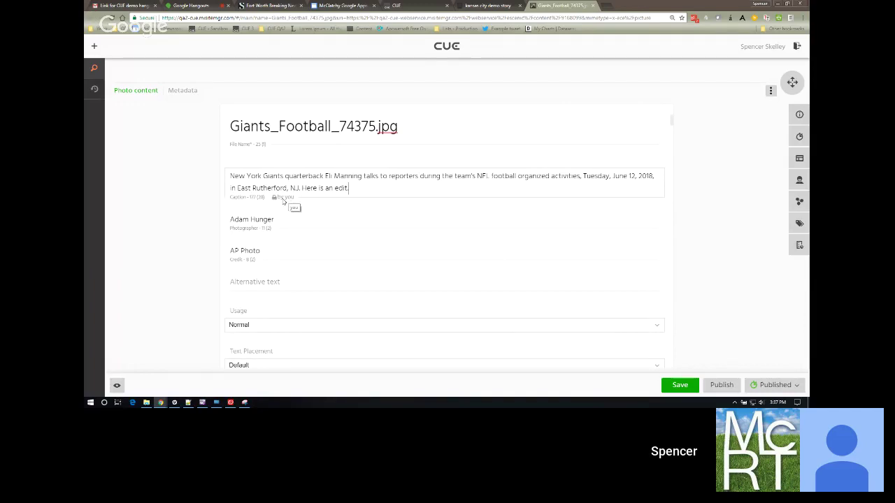
# Step: Try to release the lock on the photo's caption and close the photo without saving
pyautogui.click(284, 199)
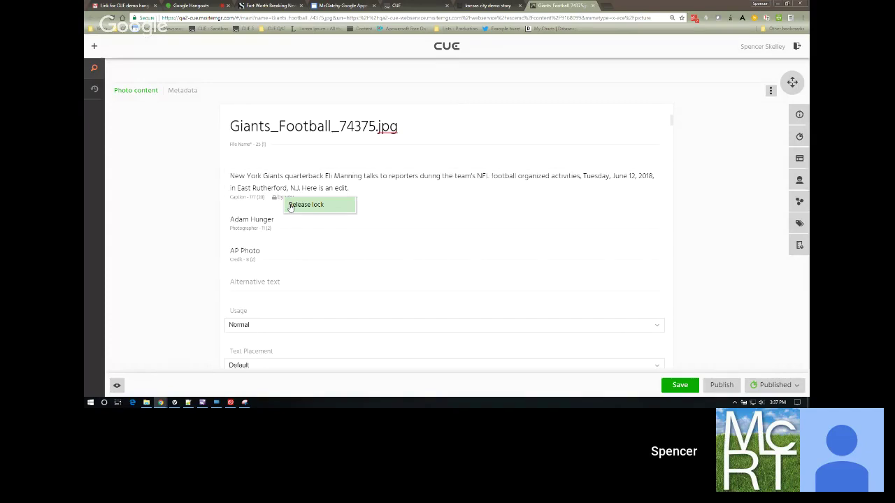
pyautogui.click(305, 205)
pyautogui.click(509, 231)
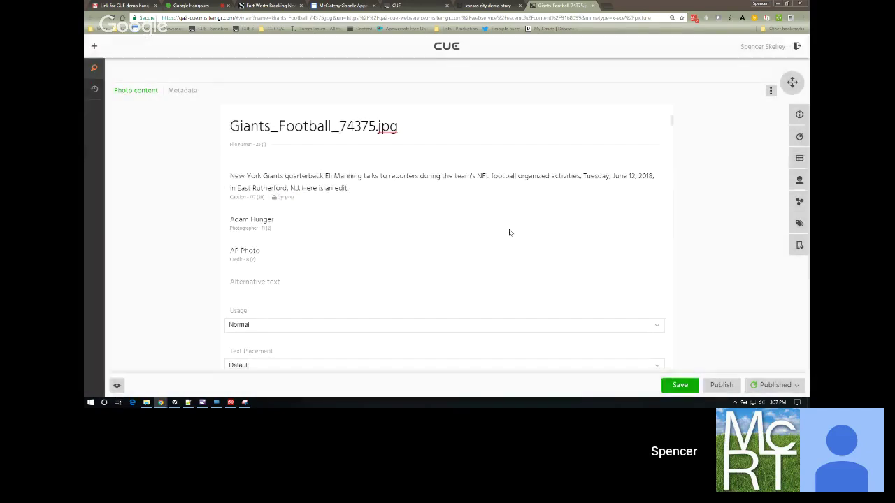
pyautogui.click(592, 6)
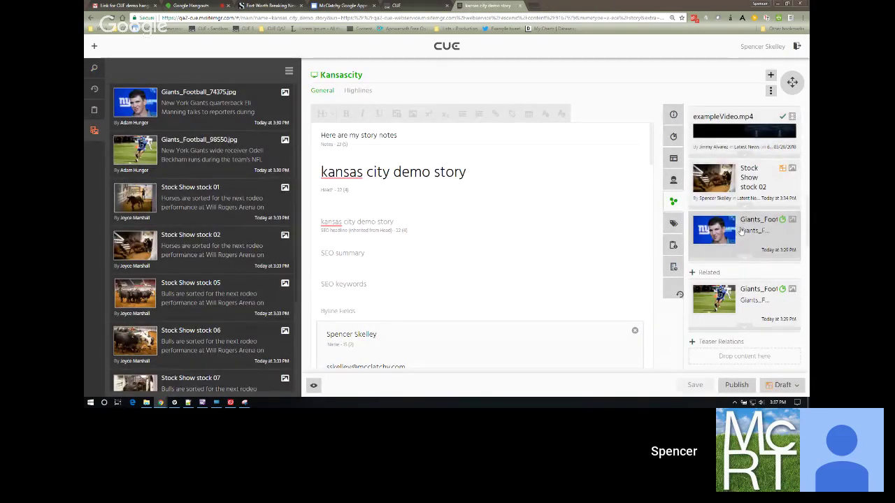
# Step: Append "Here is a change." to the lead Giants photo's caption within the story's related content and save the story
pyautogui.click(744, 262)
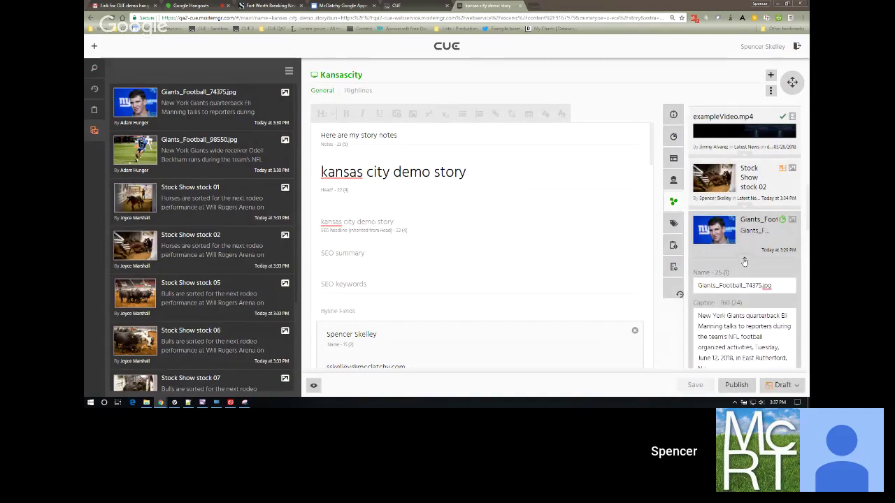
pyautogui.scroll(-2, 744, 260)
pyautogui.click(719, 261)
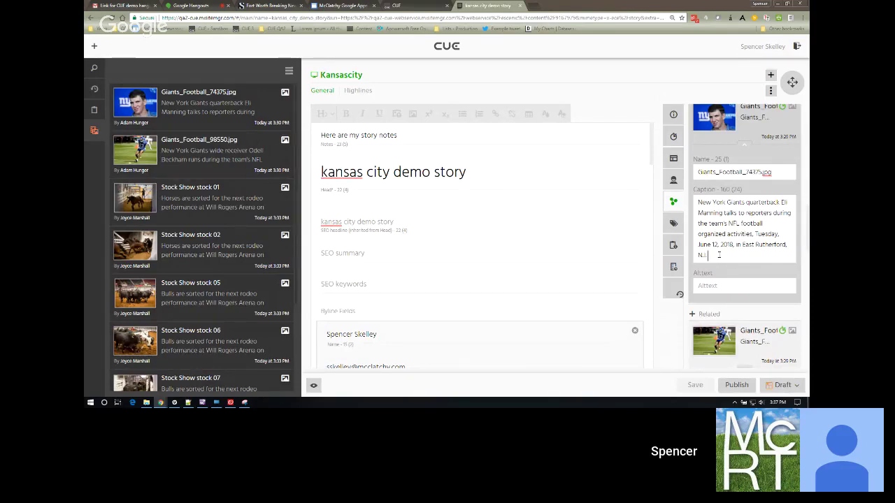
pyautogui.write('Here is a change')
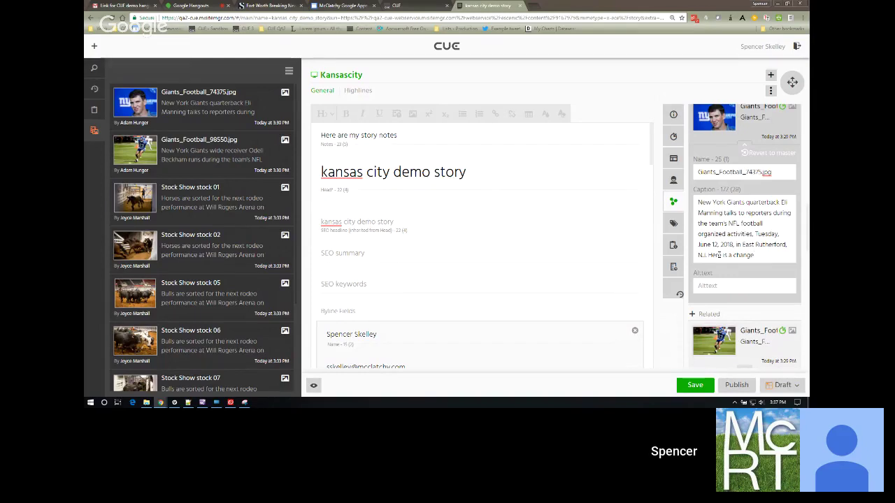
pyautogui.write('.')
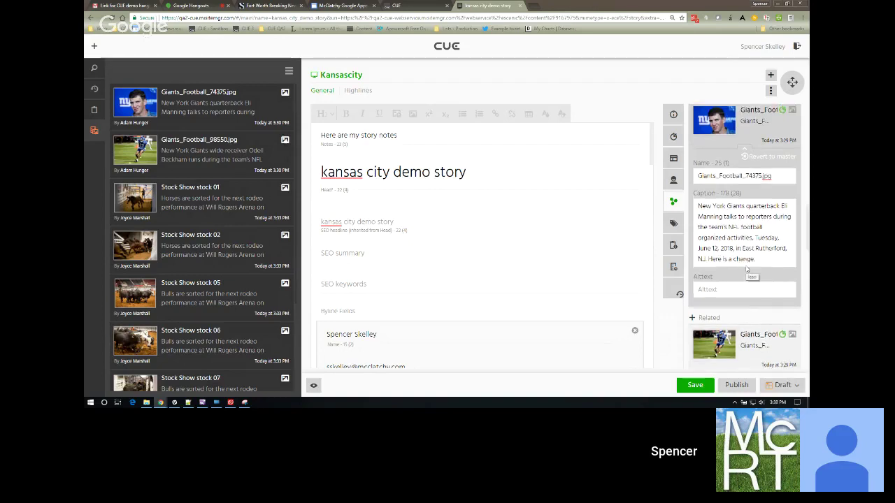
pyautogui.scroll(1, 747, 269)
pyautogui.scroll(-1, 746, 272)
pyautogui.scroll(-1, 746, 270)
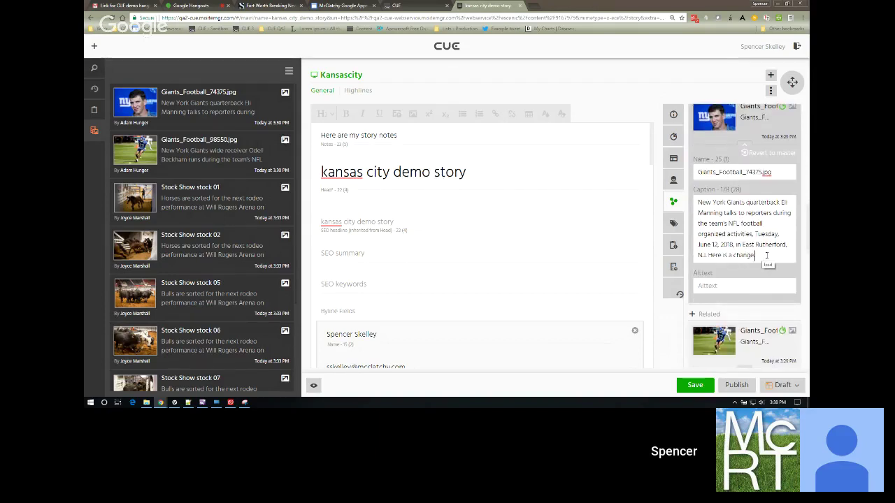
pyautogui.scroll(5, 767, 256)
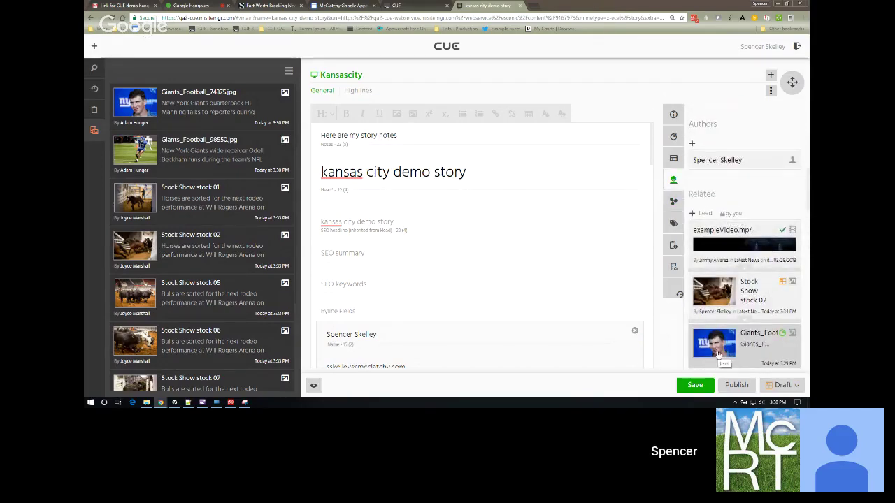
pyautogui.click(700, 386)
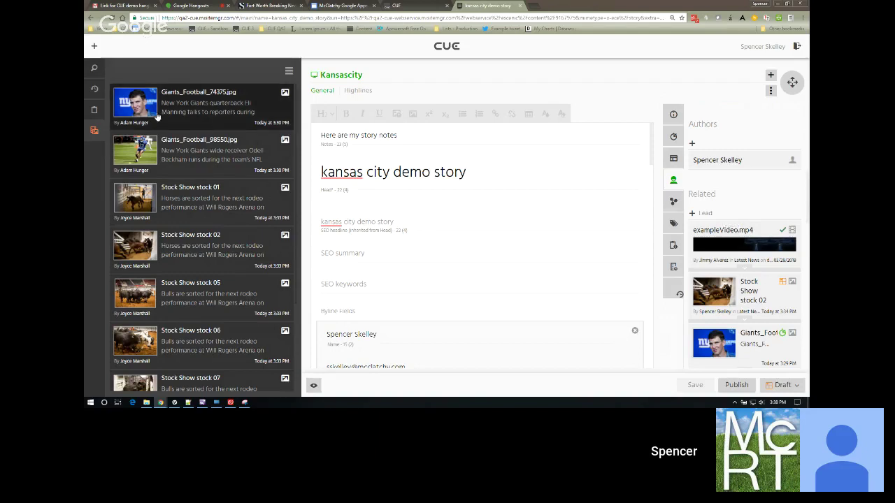
# Step: Hide the story folder contents and add a KCM_NewsBroad print package to the story
pyautogui.click(95, 133)
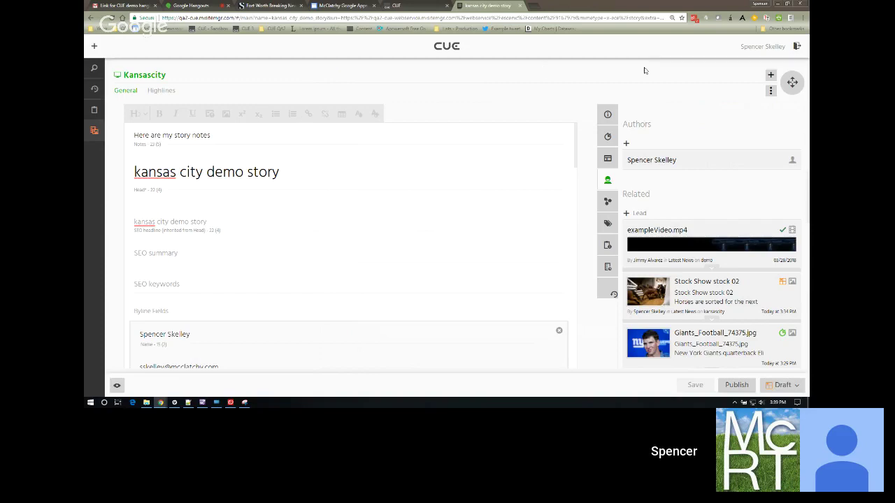
pyautogui.click(771, 76)
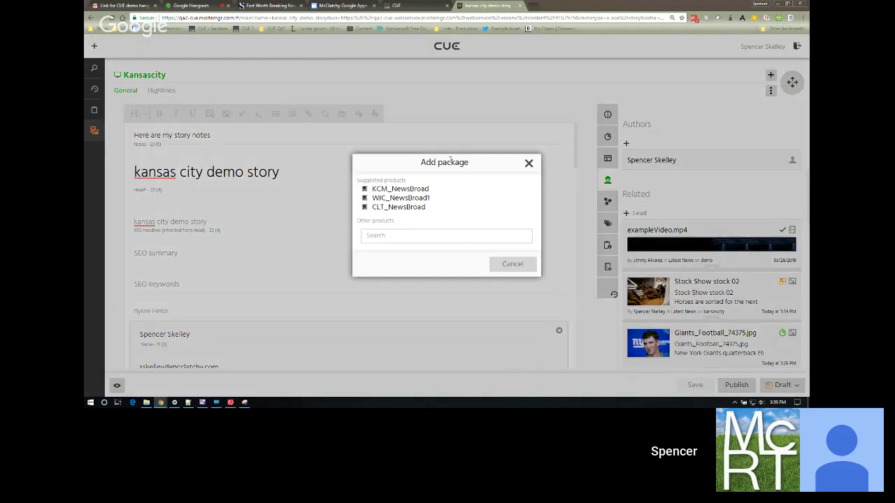
pyautogui.click(400, 190)
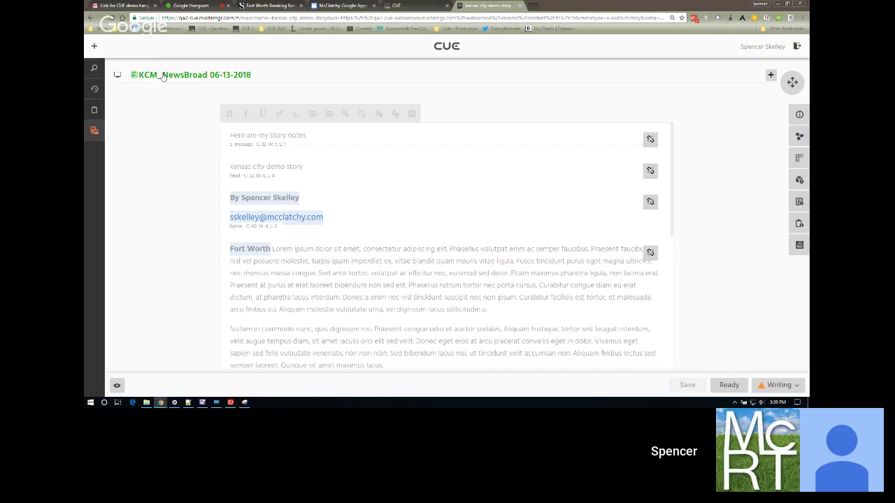
# Step: Compare the story's web version with its KCM_NewsBroad print version and review the print text from start to end
pyautogui.click(117, 76)
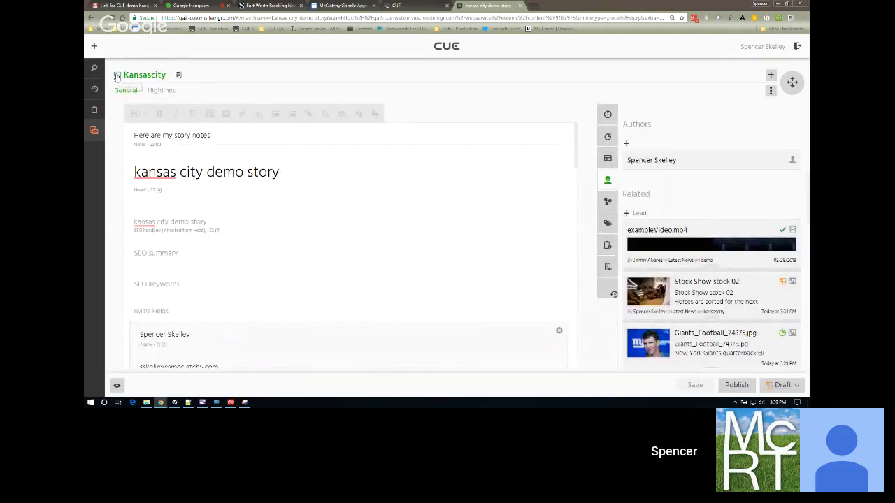
pyautogui.click(178, 76)
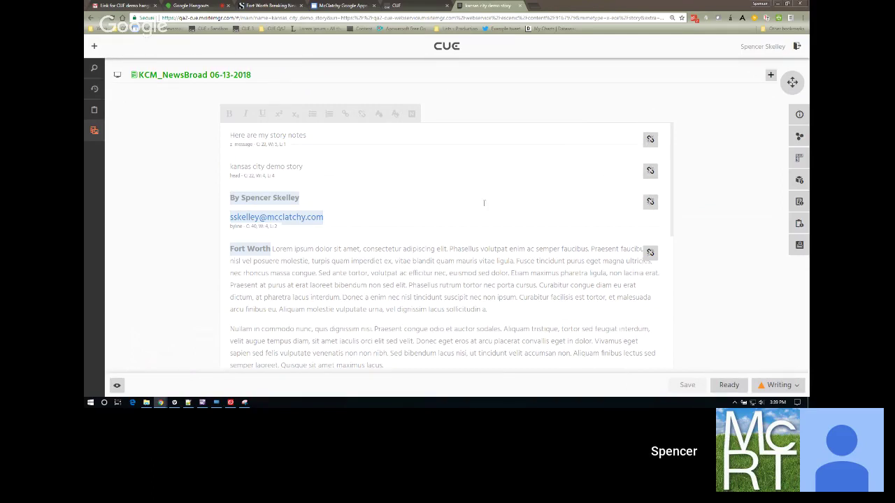
pyautogui.scroll(-4, 482, 236)
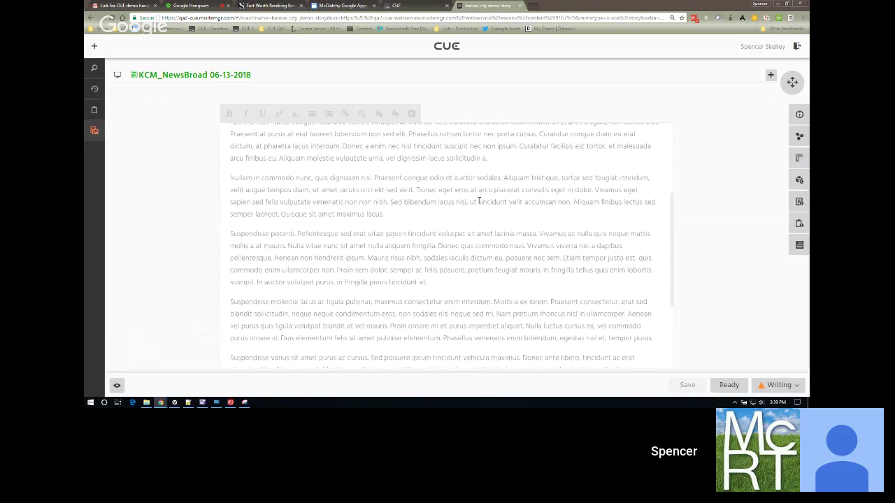
pyautogui.scroll(-4, 479, 201)
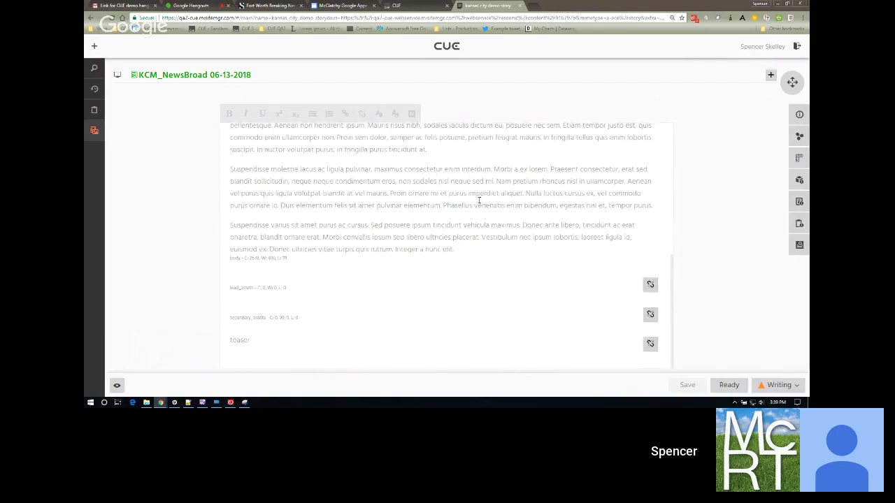
pyautogui.scroll(10, 479, 202)
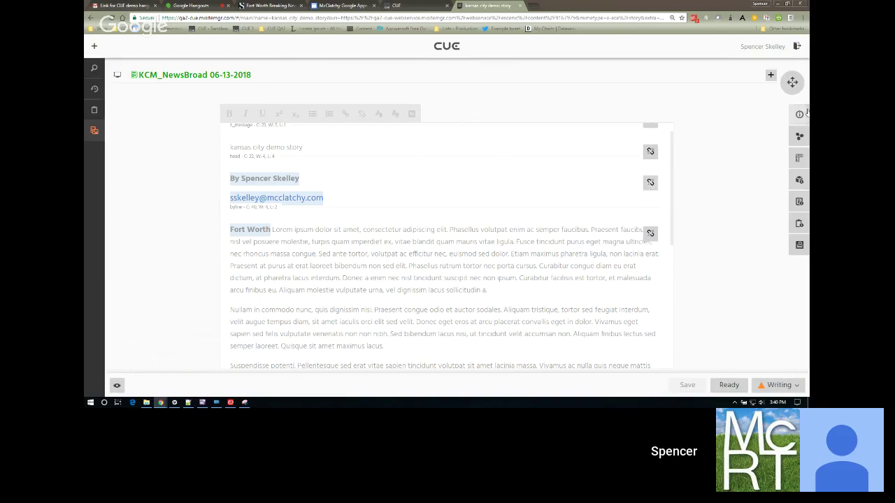
# Step: Set the KCM_NewsBroad package's destination to State/1st - News, checking the available dates and pages without changing them
pyautogui.click(798, 181)
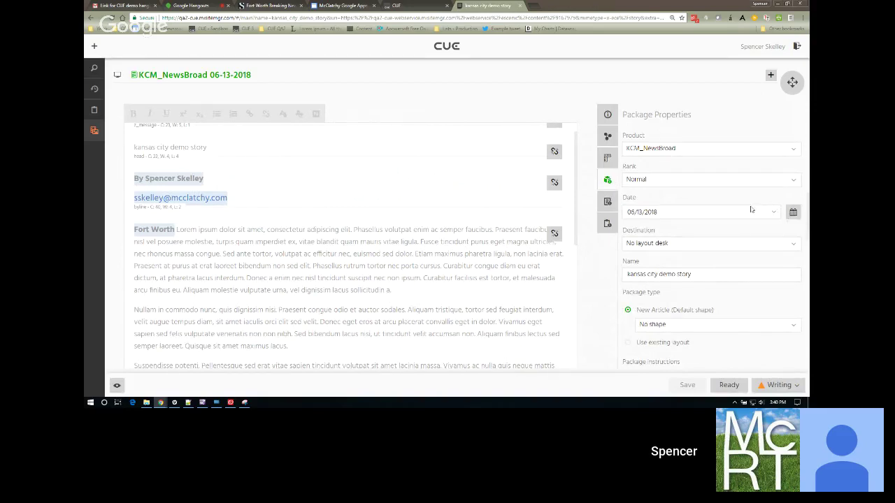
pyautogui.click(793, 212)
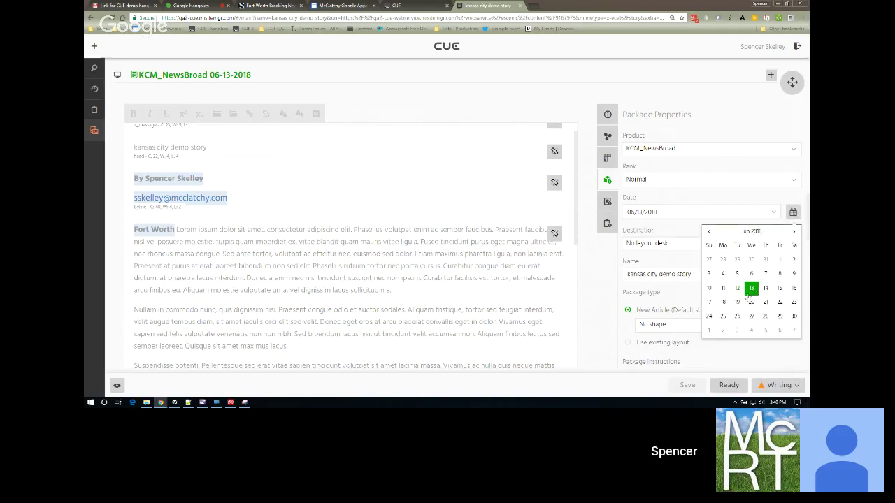
pyautogui.click(746, 201)
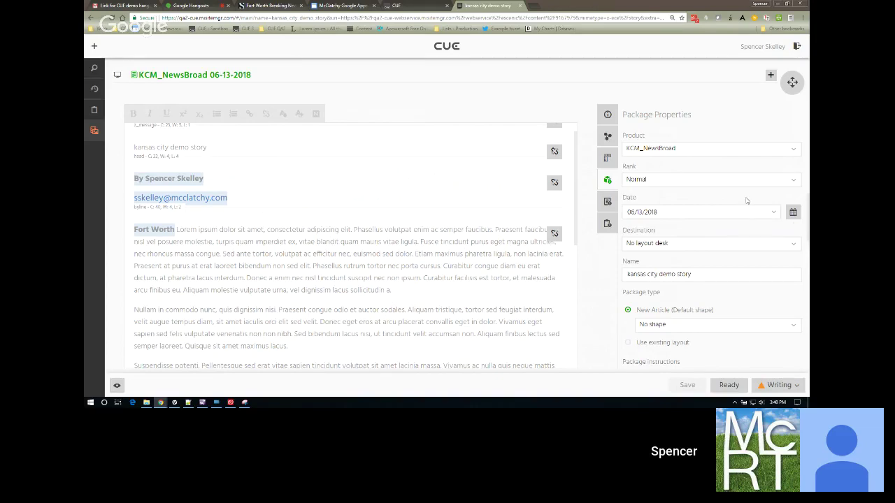
pyautogui.scroll(-1, 725, 238)
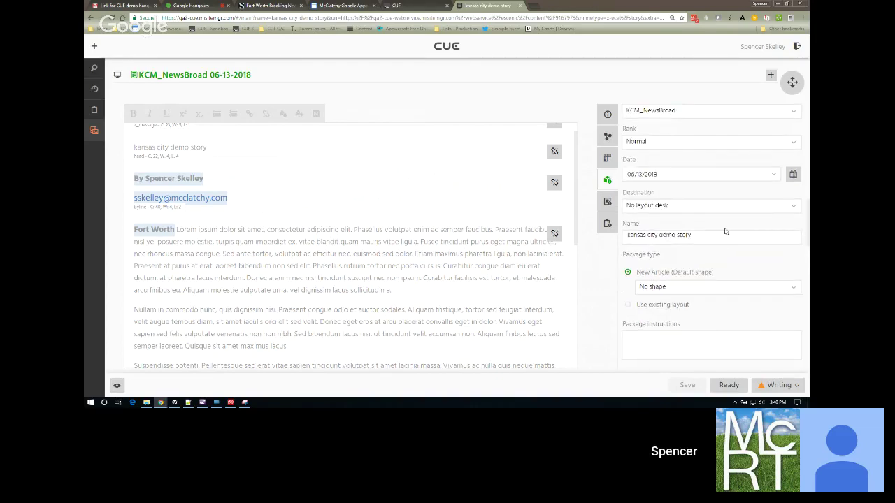
pyautogui.click(674, 207)
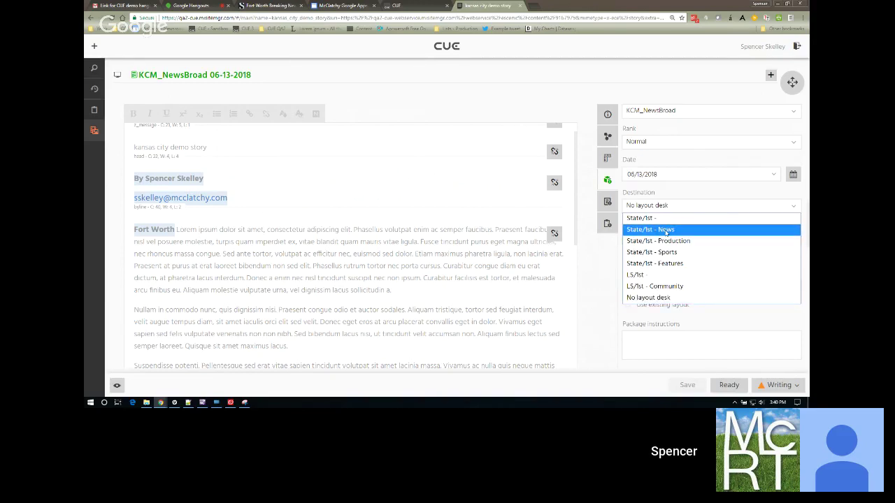
pyautogui.click(666, 230)
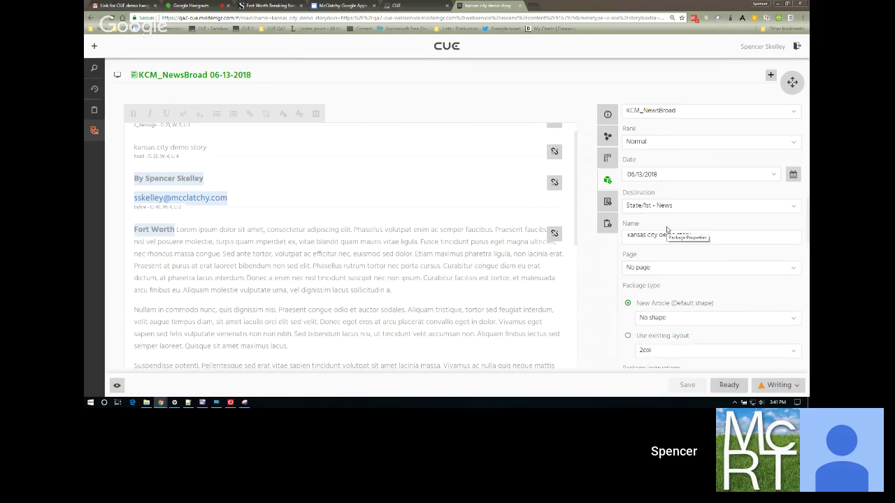
pyautogui.click(655, 270)
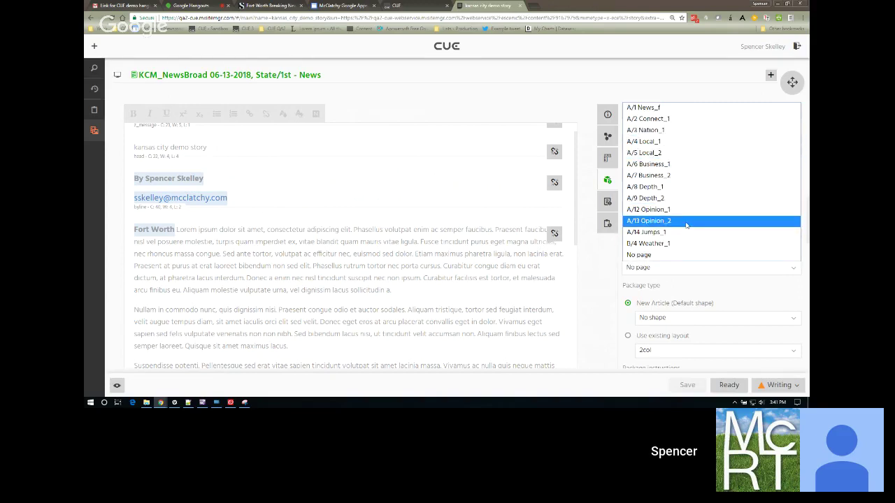
pyautogui.click(556, 110)
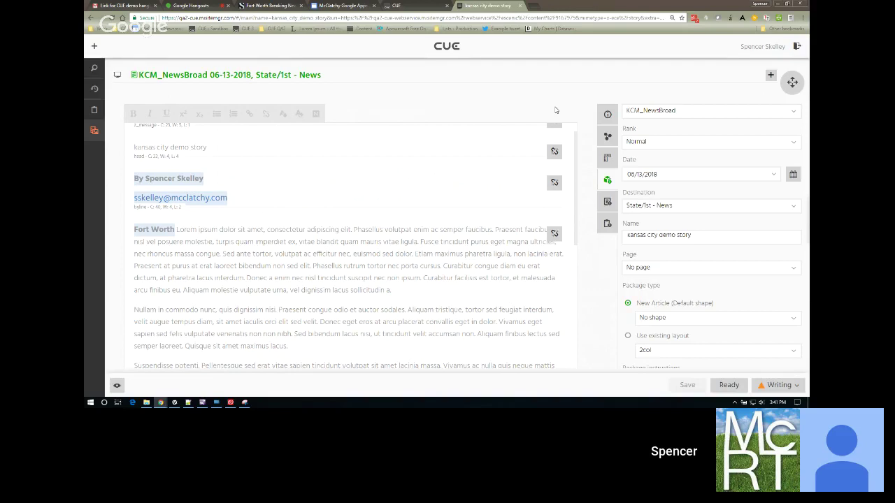
# Step: Add a WIC_NewsBroad1 print package to the story and dismiss the reconnection notice
pyautogui.click(770, 75)
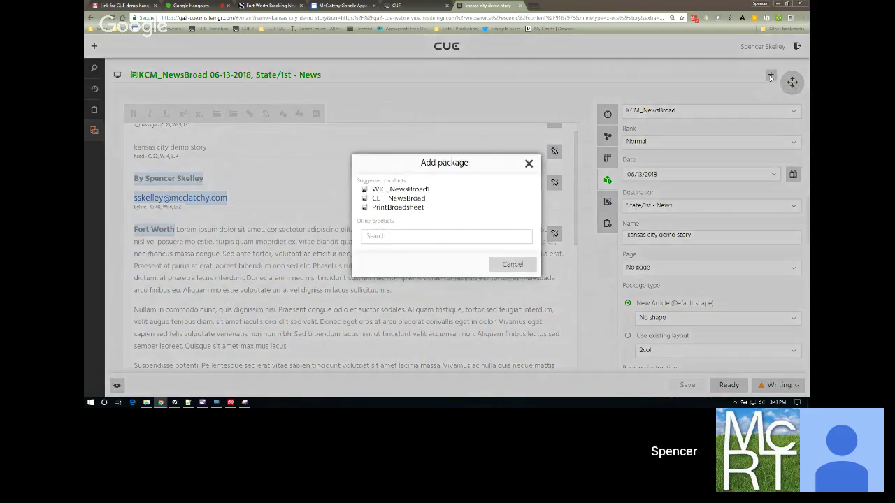
pyautogui.click(429, 191)
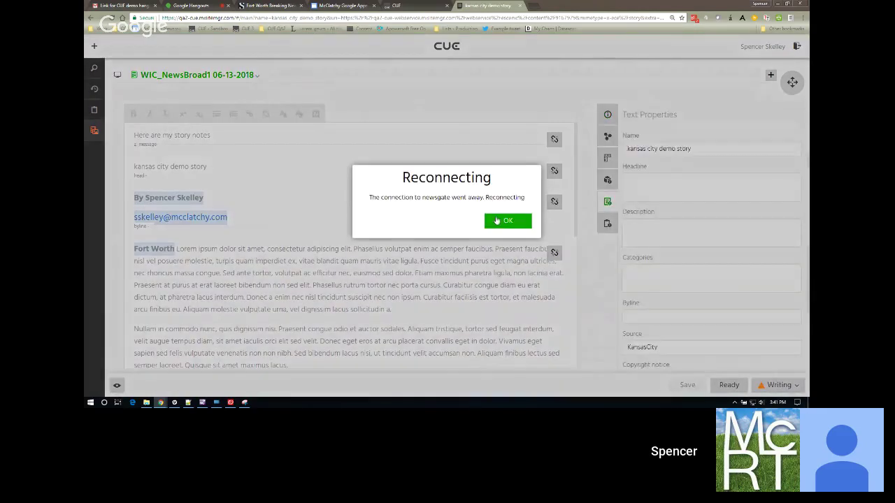
pyautogui.click(500, 221)
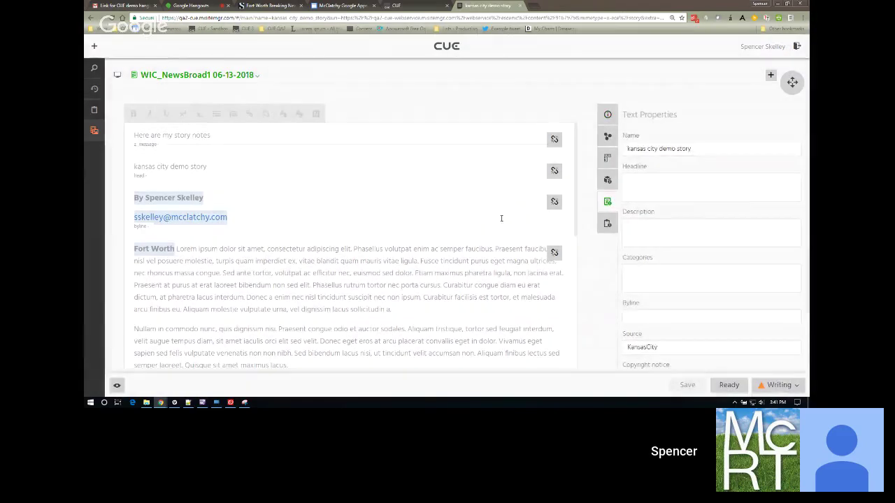
# Step: Switch between the KCM_NewsBroad package, the WIC_NewsBroad1 package and the Kansascity web version, ending on WIC_NewsBroad1
pyautogui.click(258, 77)
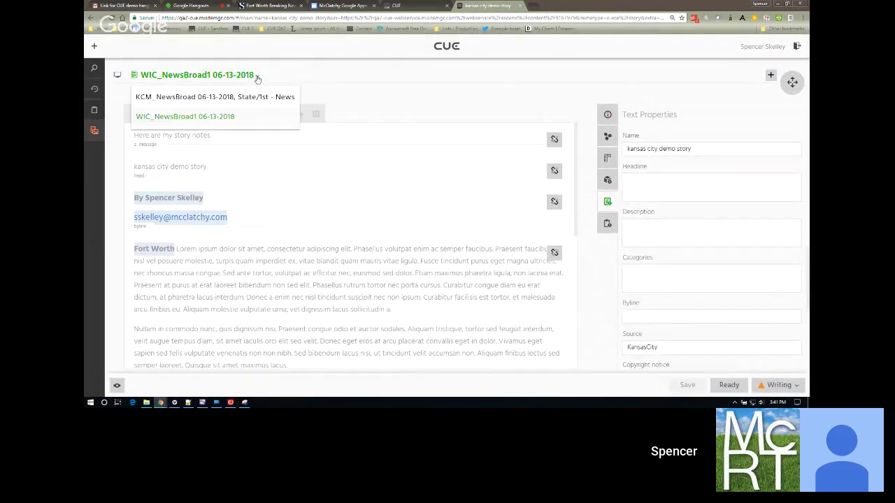
pyautogui.click(248, 100)
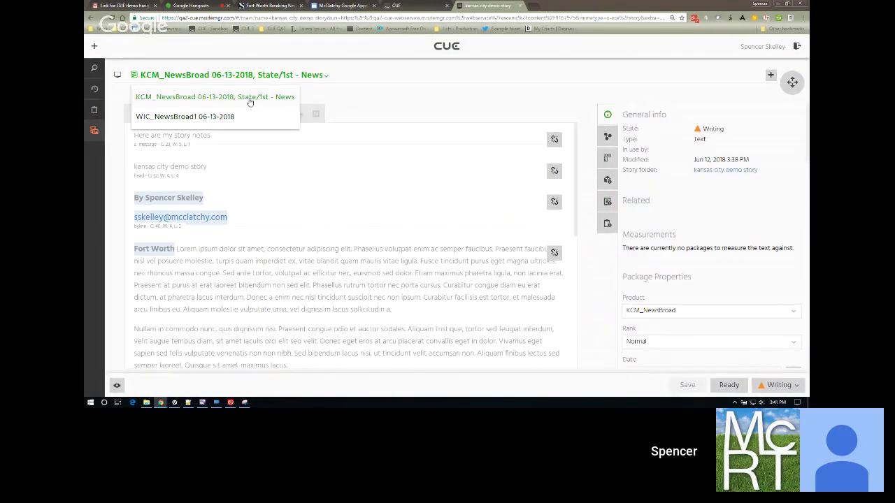
pyautogui.click(325, 78)
pyautogui.click(258, 117)
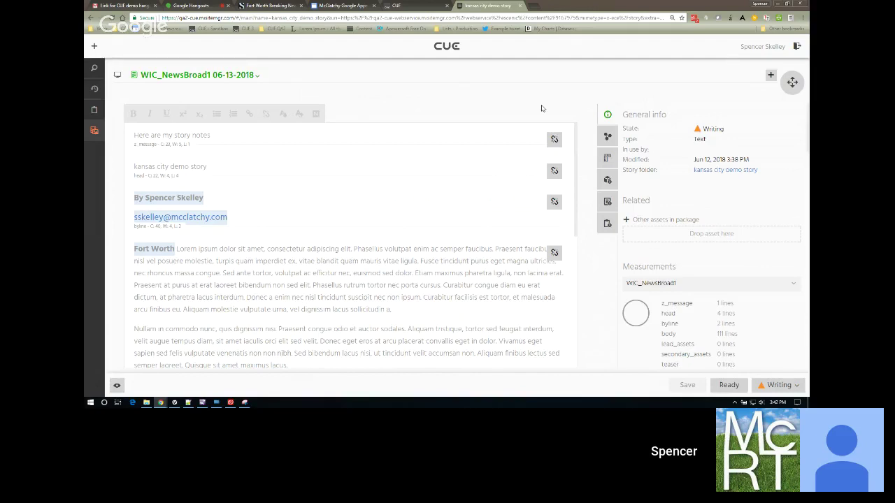
pyautogui.click(118, 75)
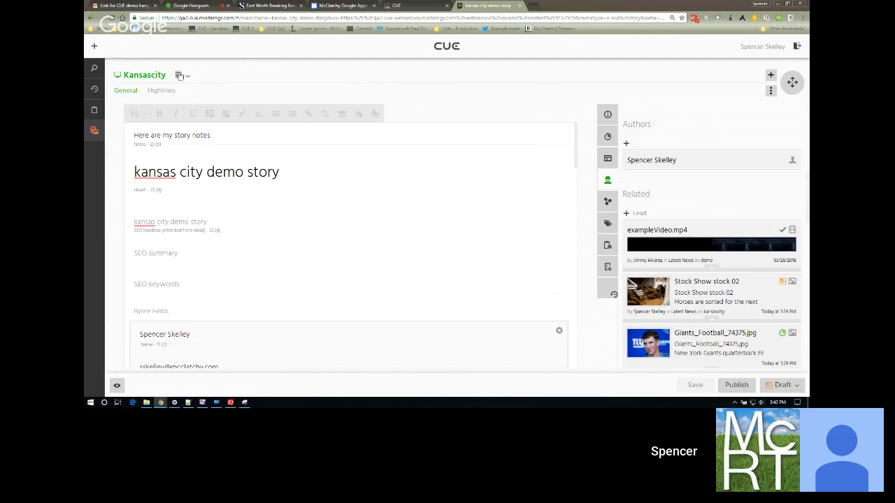
pyautogui.click(180, 75)
pyautogui.click(198, 119)
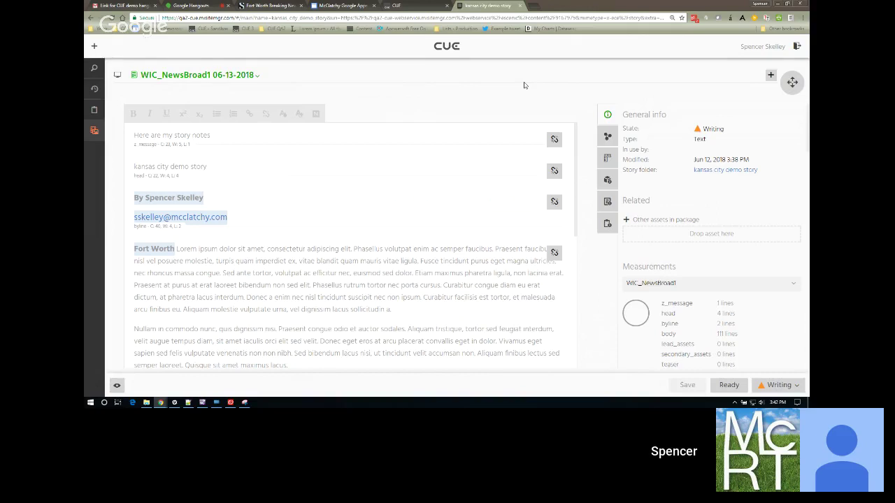
# Step: Set the WIC_NewsBroad1 package's destination to State/1st - News and its page to A/1 News_f
pyautogui.click(607, 181)
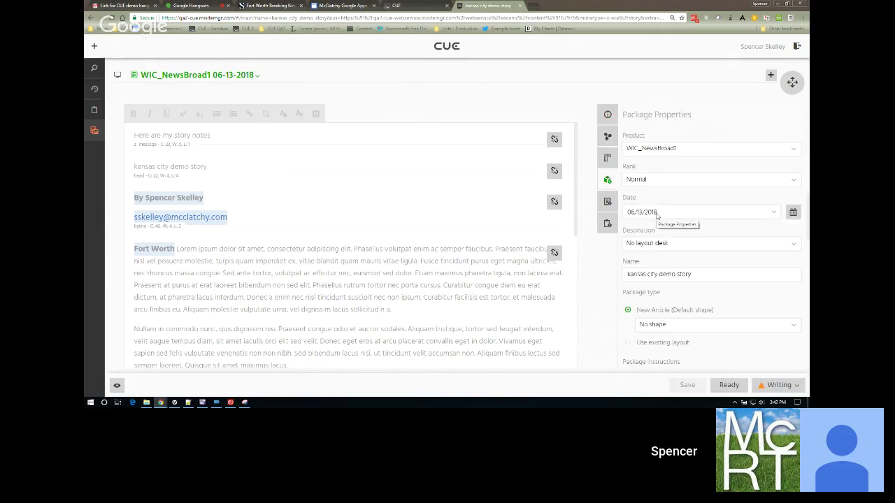
pyautogui.click(655, 243)
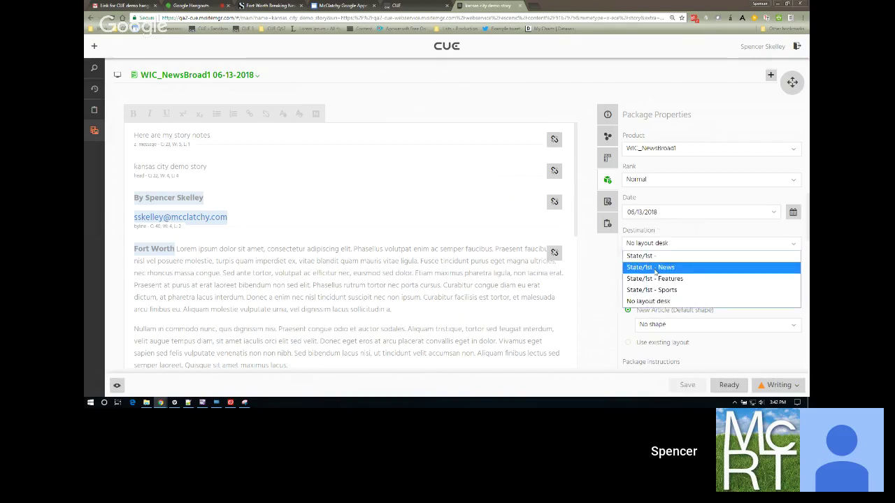
pyautogui.click(655, 268)
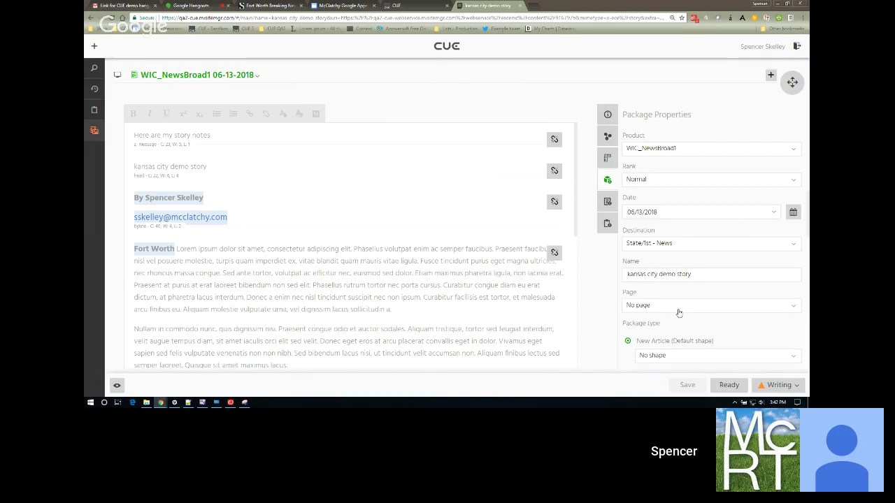
pyautogui.click(679, 310)
pyautogui.click(684, 162)
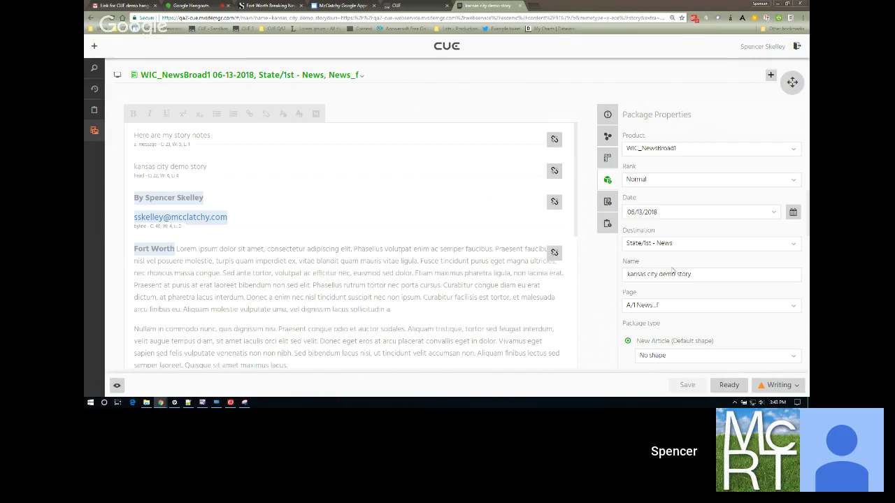
# Step: Change the workflow state of the WIC_NewsBroad1 print text and the KCM_NewsBroad print text to Slot Editing
pyautogui.click(799, 389)
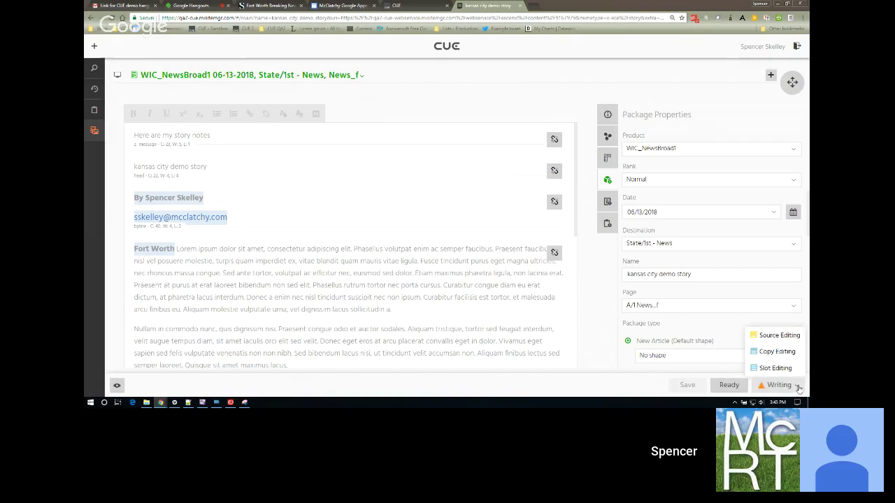
pyautogui.click(795, 369)
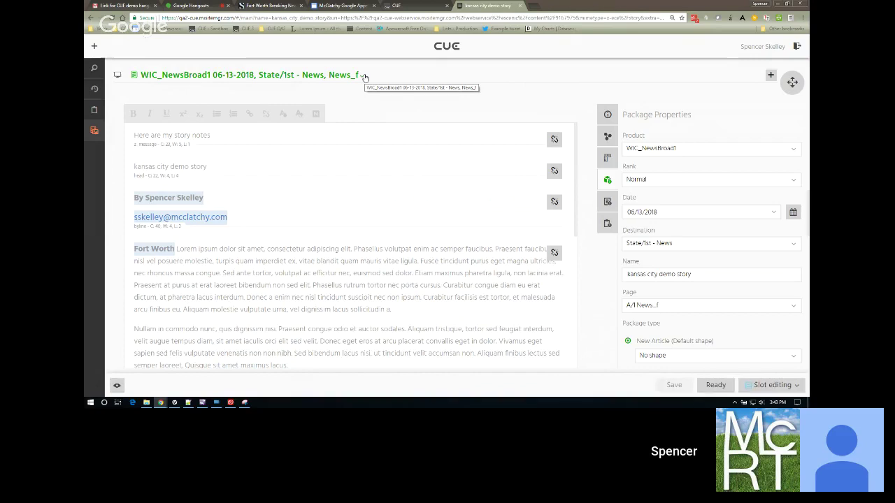
pyautogui.click(364, 76)
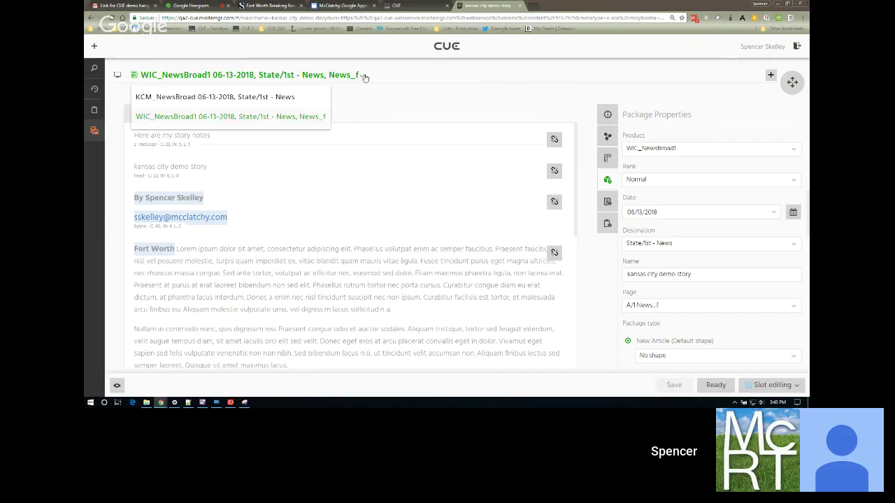
pyautogui.click(305, 98)
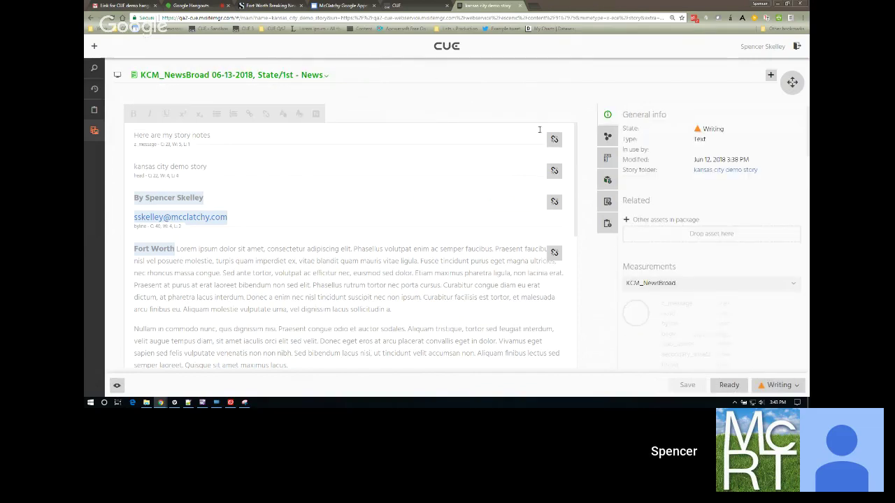
pyautogui.click(796, 387)
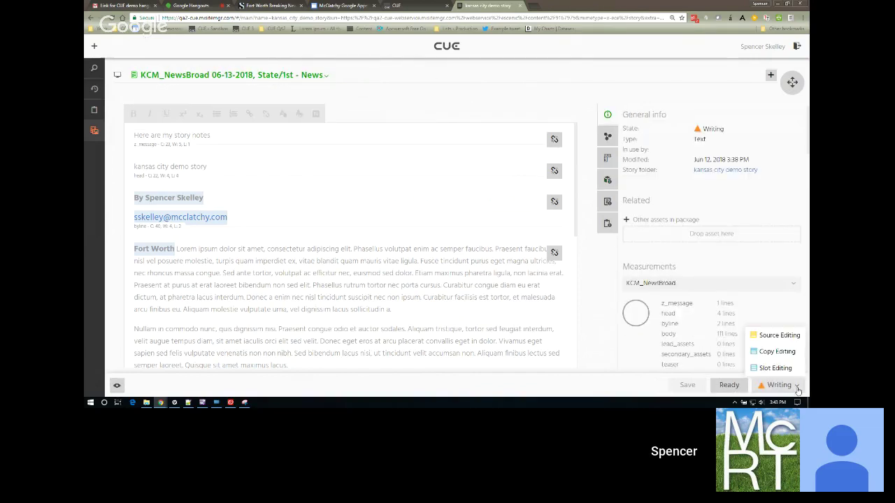
pyautogui.click(792, 373)
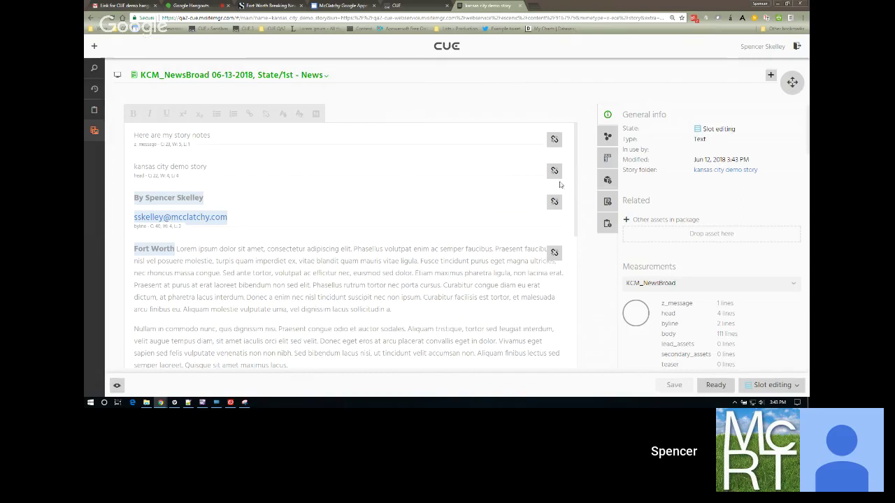
# Step: Examine the KCM_NewsBroad measurements and print text, and compare them with the body and fields of the Kansascity web version
pyautogui.scroll(-3, 711, 231)
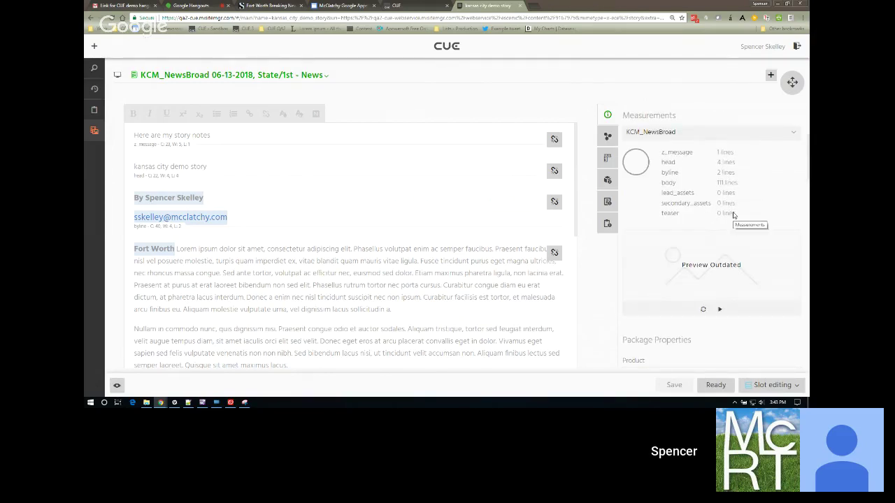
pyautogui.scroll(-5, 411, 208)
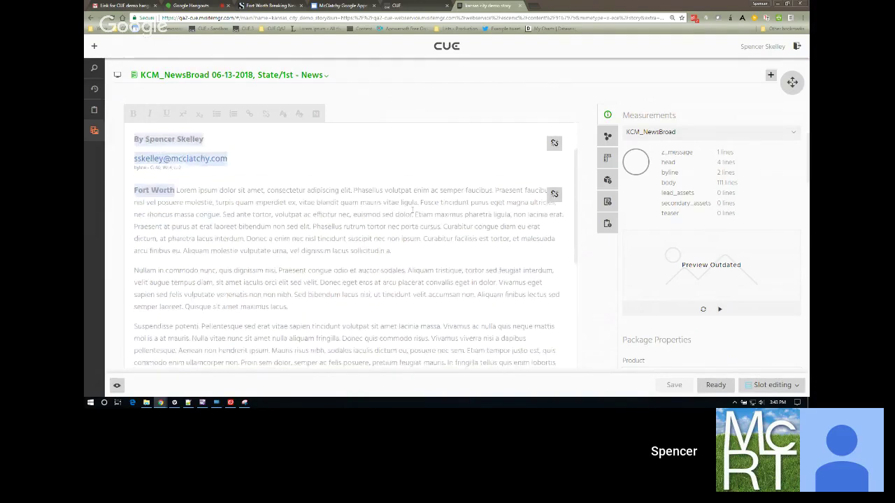
pyautogui.scroll(-2, 413, 210)
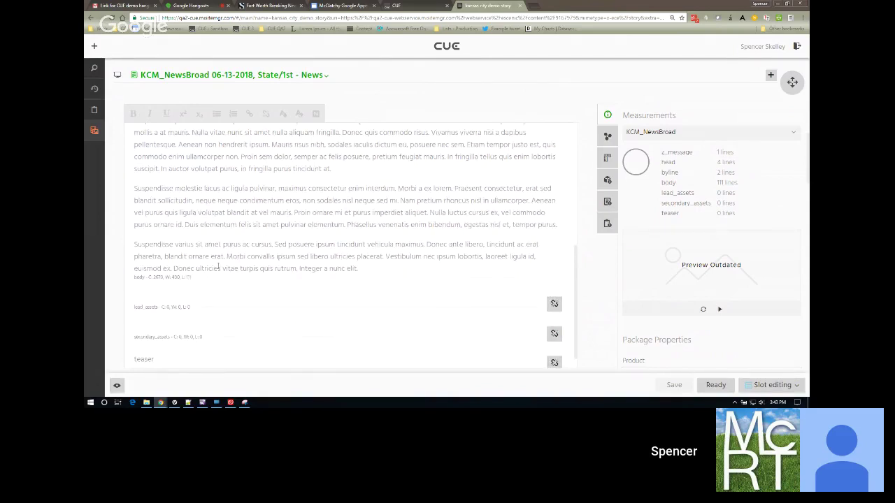
pyautogui.click(119, 76)
pyautogui.scroll(-5, 276, 213)
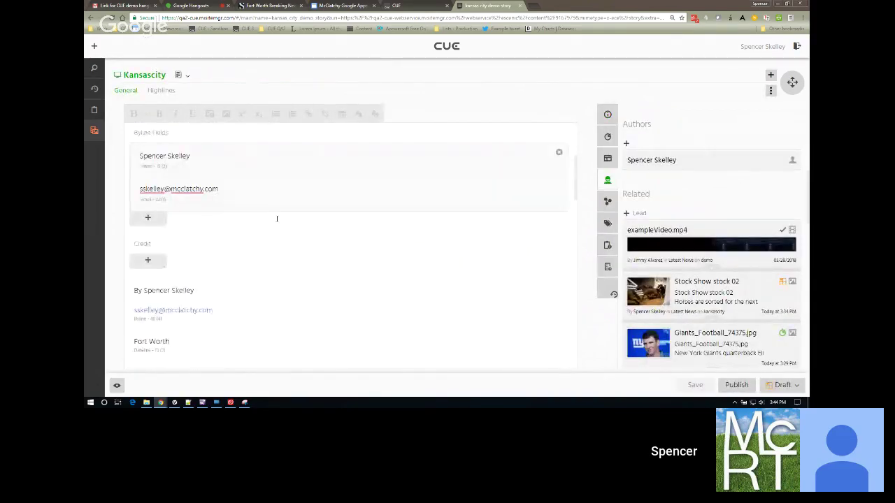
pyautogui.scroll(-10, 277, 219)
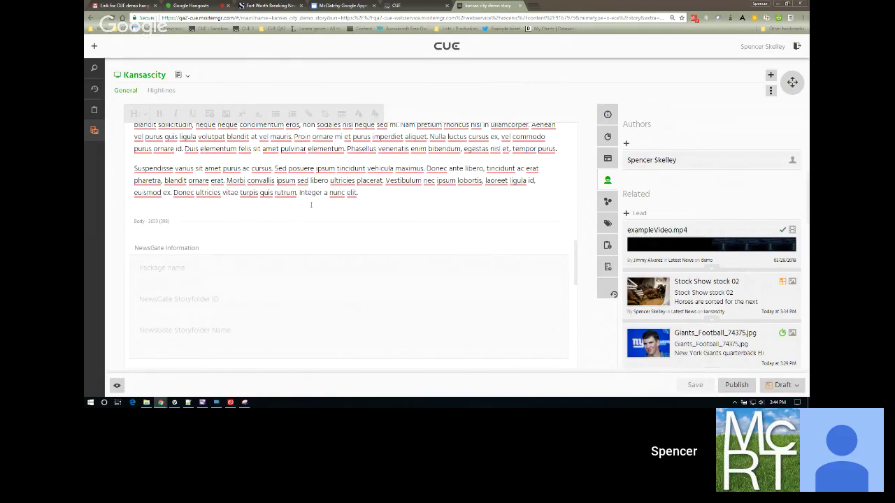
pyautogui.scroll(3, 311, 204)
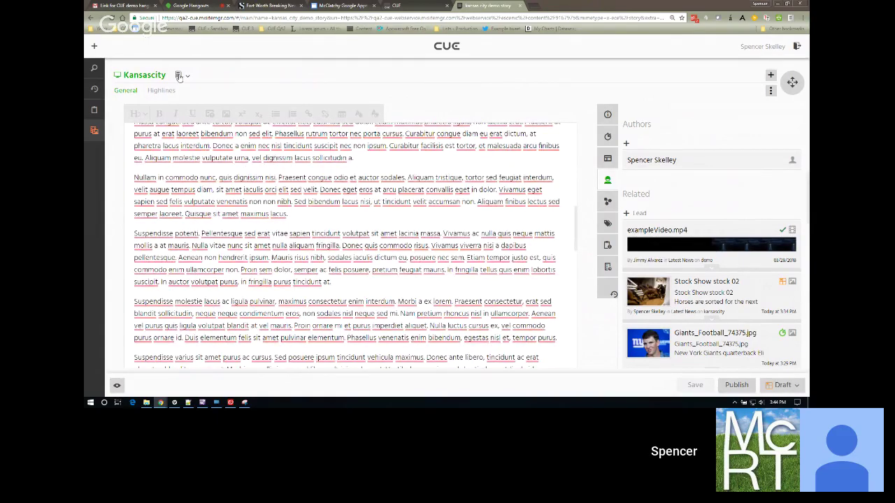
pyautogui.moveTo(179, 77)
pyautogui.click(190, 99)
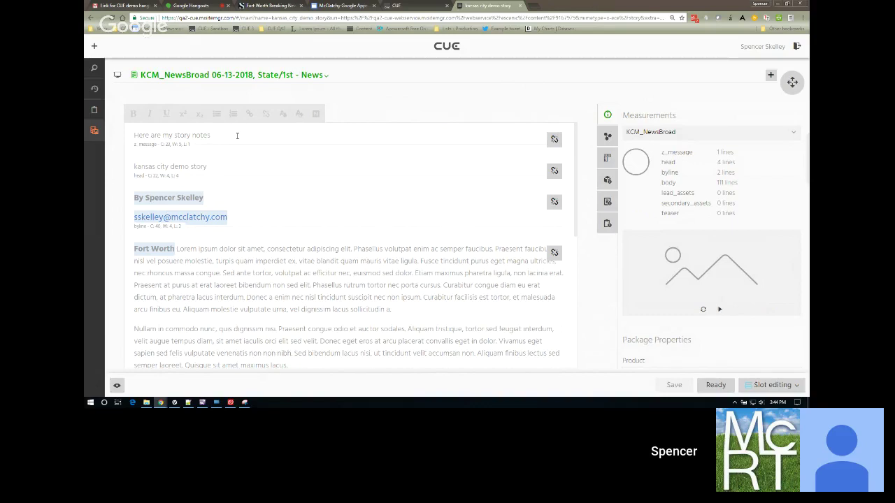
pyautogui.click(117, 79)
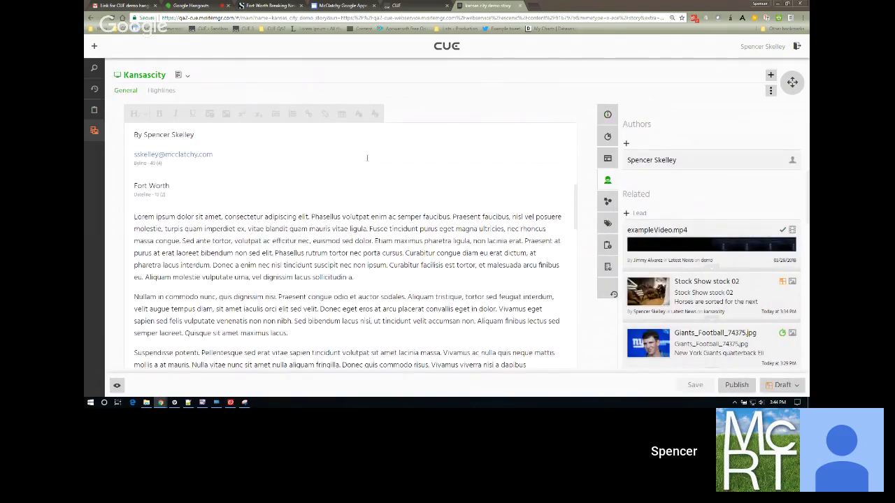
pyautogui.scroll(-3, 366, 158)
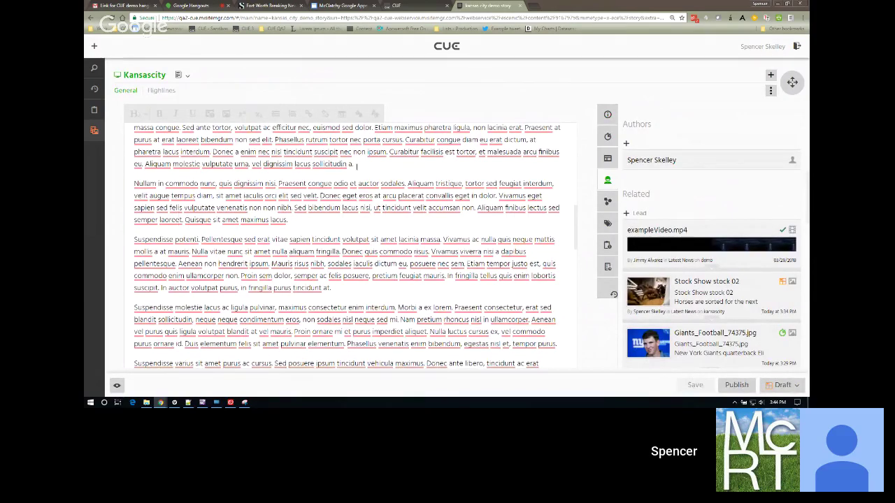
# Step: Add a "Subhead" line above the "Nullam in commodo" paragraph, format it as heading level 3, and save the story
pyautogui.click(355, 165)
pyautogui.press('Return')
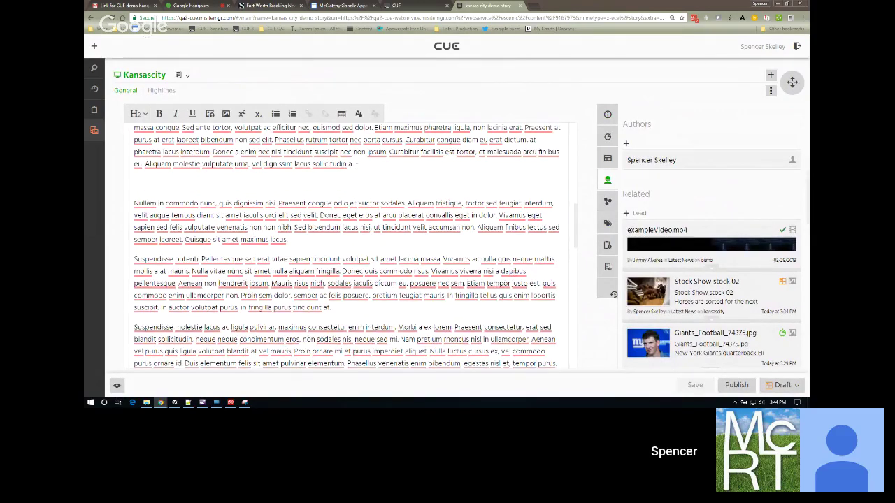
pyautogui.write('Subhead')
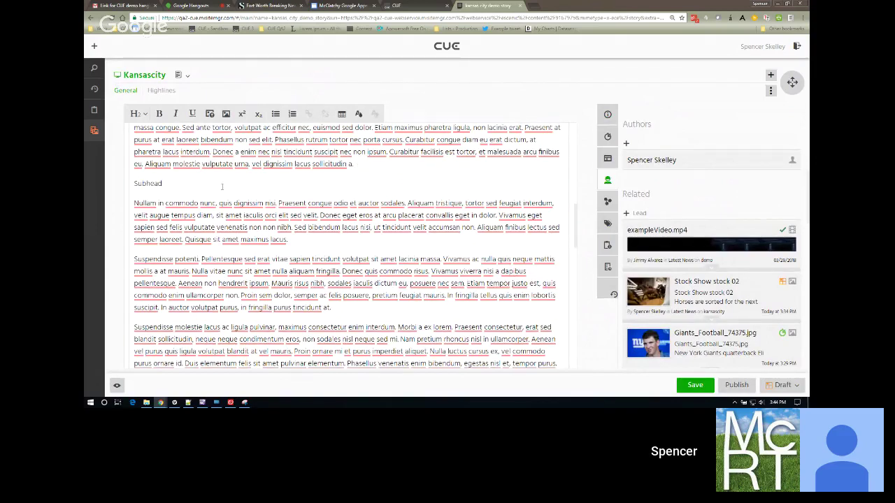
pyautogui.moveTo(174, 184); pyautogui.dragTo(132, 188)
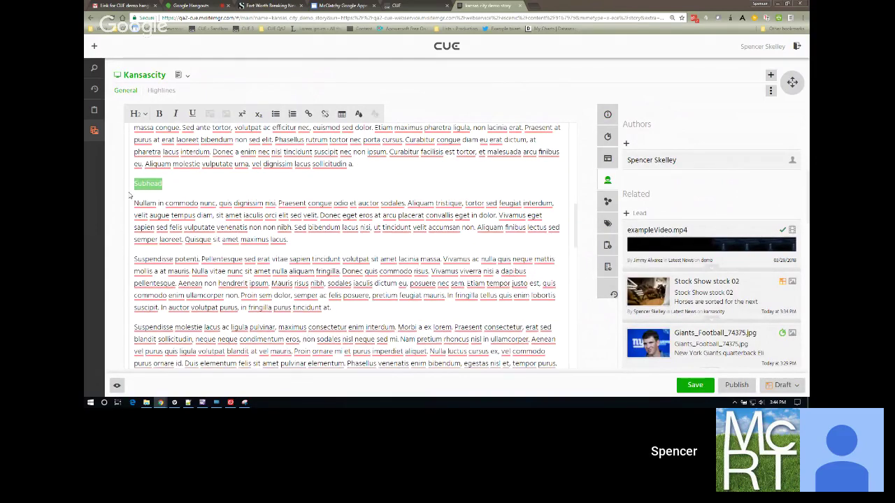
pyautogui.click(144, 114)
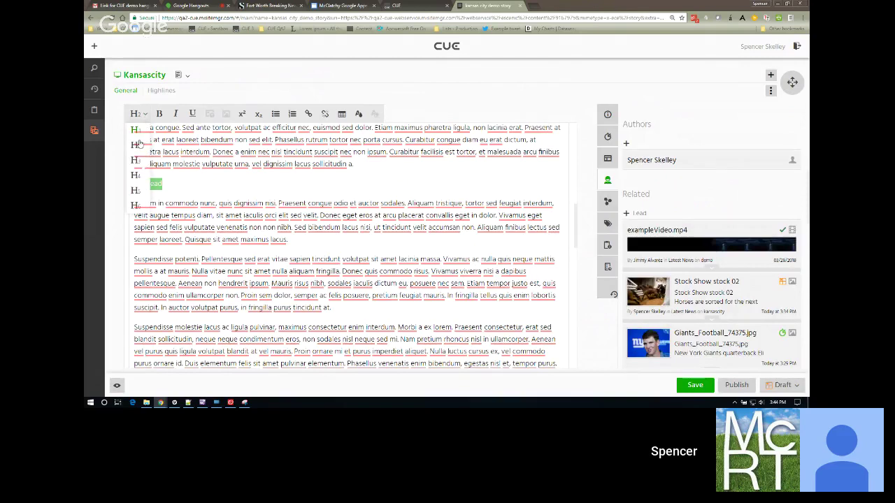
pyautogui.click(136, 162)
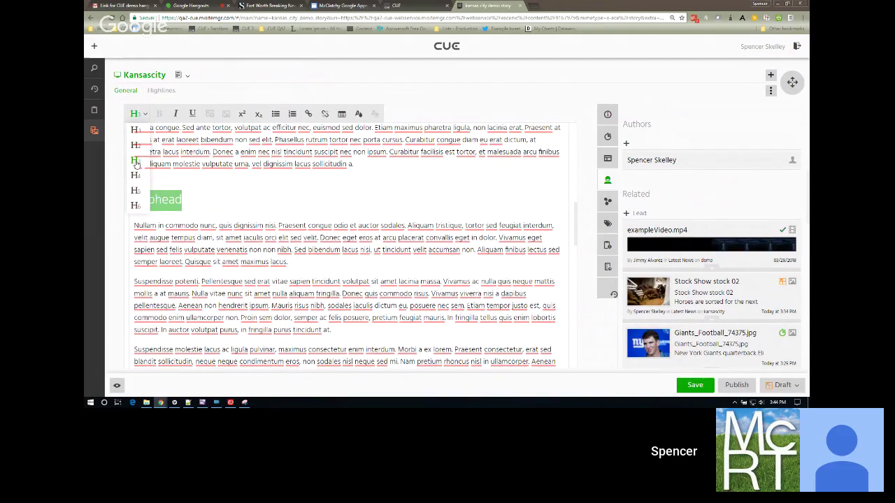
pyautogui.click(175, 200)
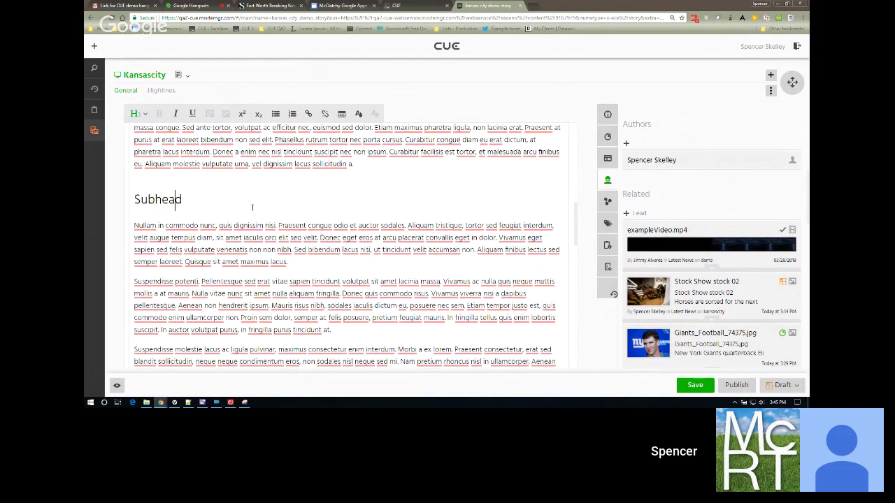
pyautogui.click(695, 385)
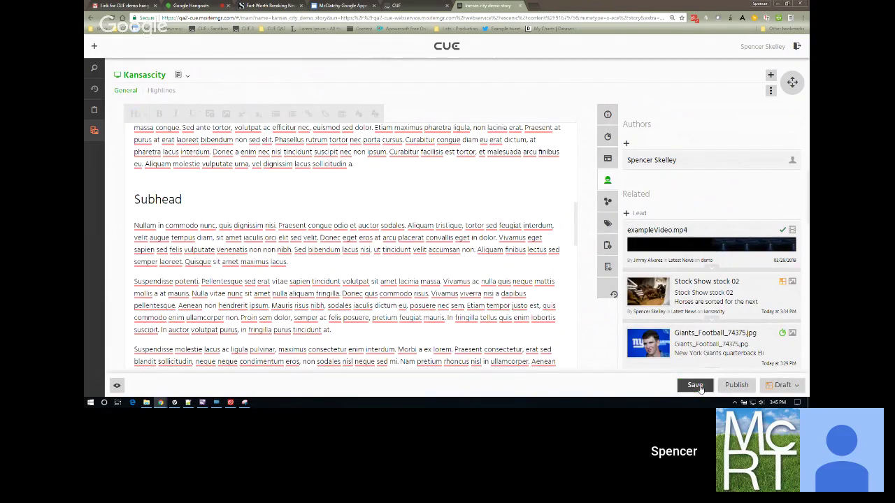
# Step: Insert the sentence "The quick brown fox jumped over the lazy dog." beneath the subhead, with an empty line after it
pyautogui.click(202, 204)
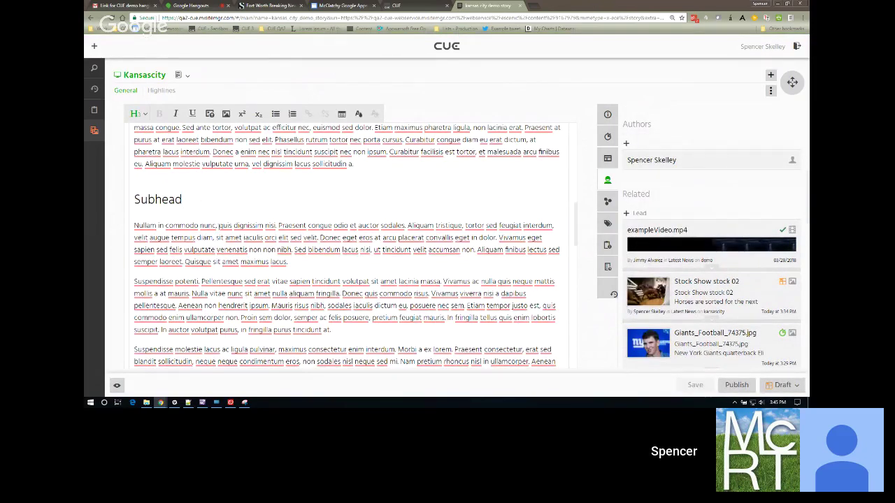
pyautogui.click(219, 225)
pyautogui.press('Return')
pyautogui.press('Return')
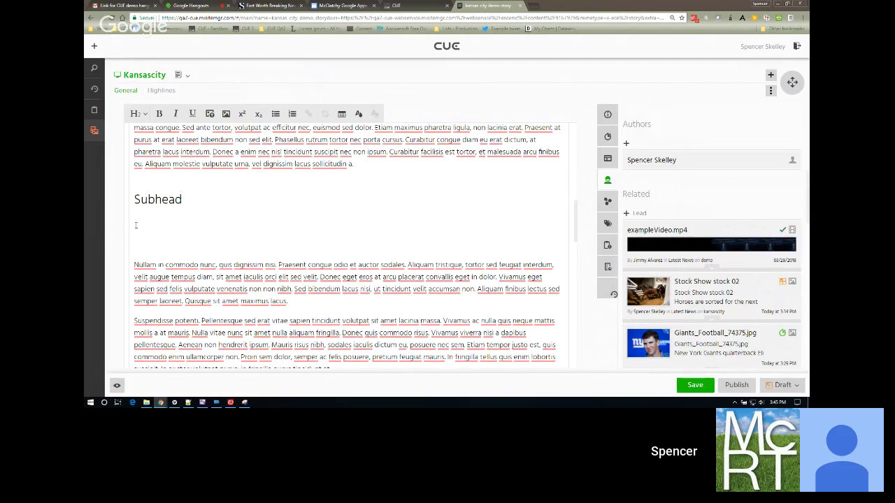
pyautogui.write('This')
pyautogui.doubleClick(144, 226)
pyautogui.write('The quick brown fox jumped over the lazy dog.')
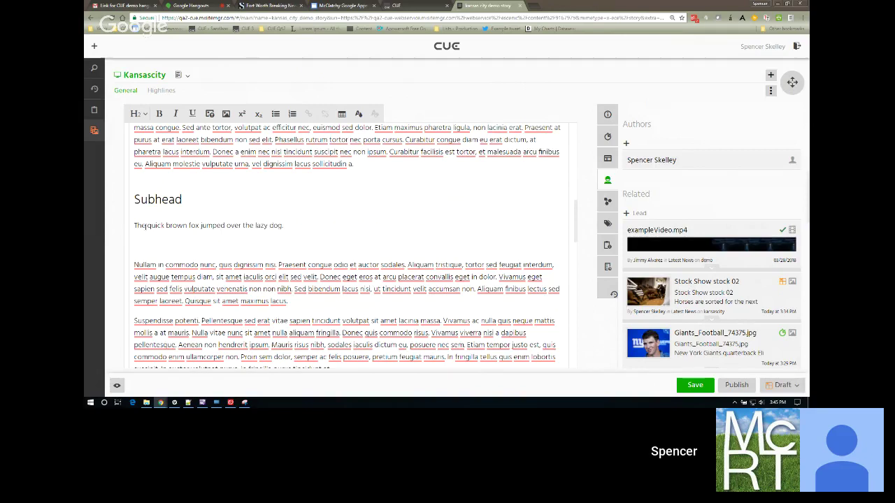
# Step: Mark "quick brown fox jumped" with the 01-note style and insert a 03-bullet before the "Nullam in commodo" paragraph
pyautogui.moveTo(147, 225); pyautogui.dragTo(226, 224)
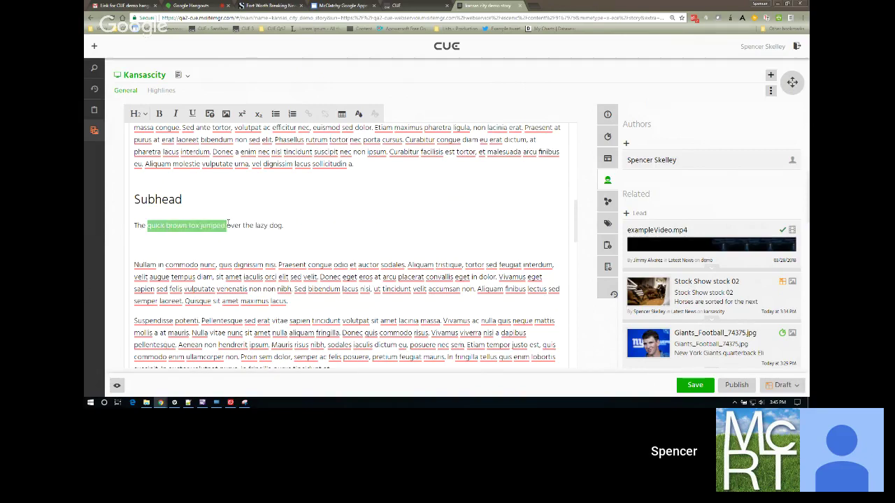
pyautogui.click(357, 114)
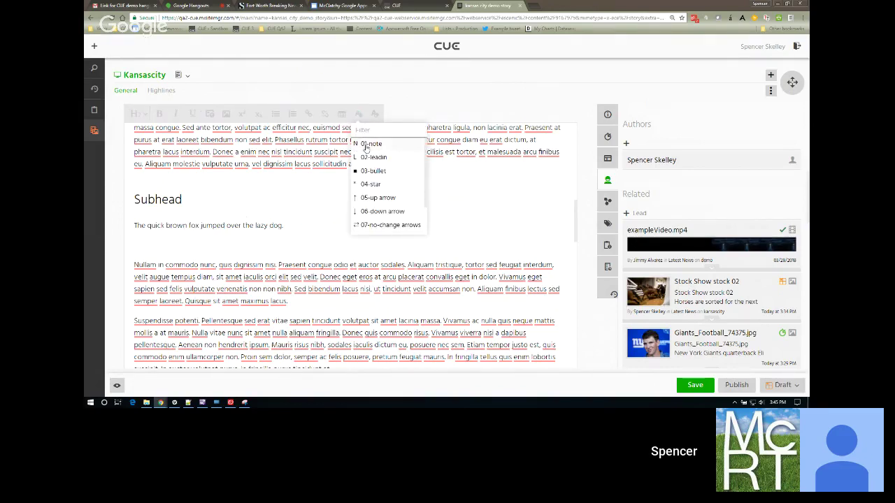
pyautogui.click(366, 143)
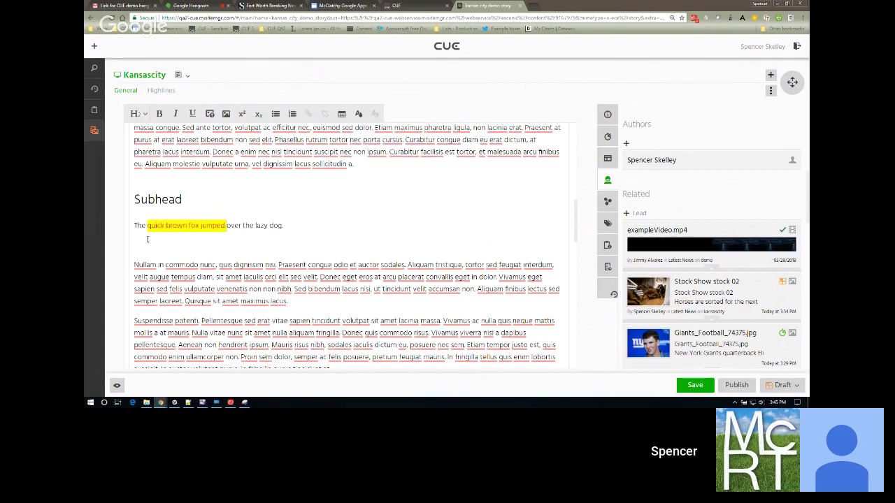
pyautogui.click(359, 114)
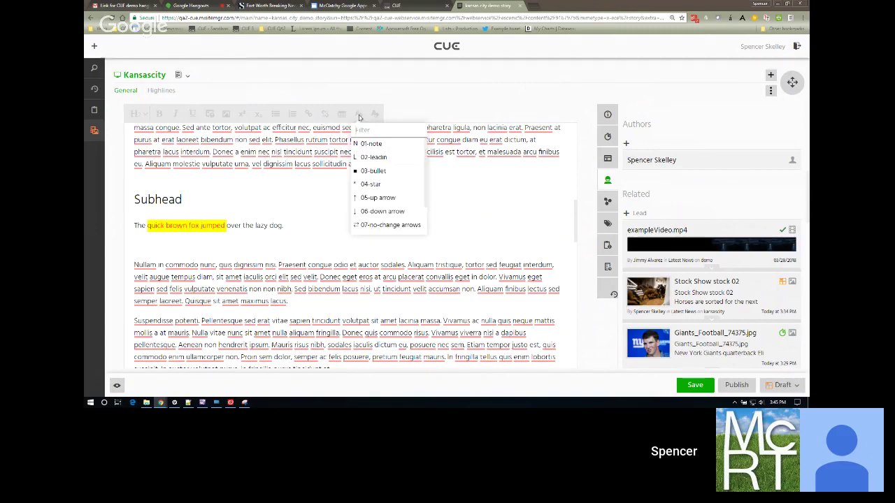
pyautogui.click(367, 171)
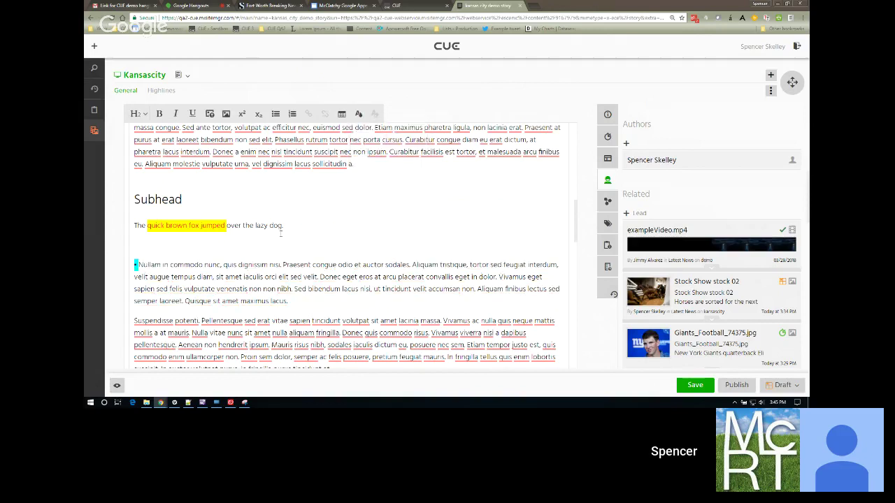
# Step: Add Item 1 and Item 2 below the fox sentence, format them as an unordered list, and save the story
pyautogui.click(245, 244)
pyautogui.write('It')
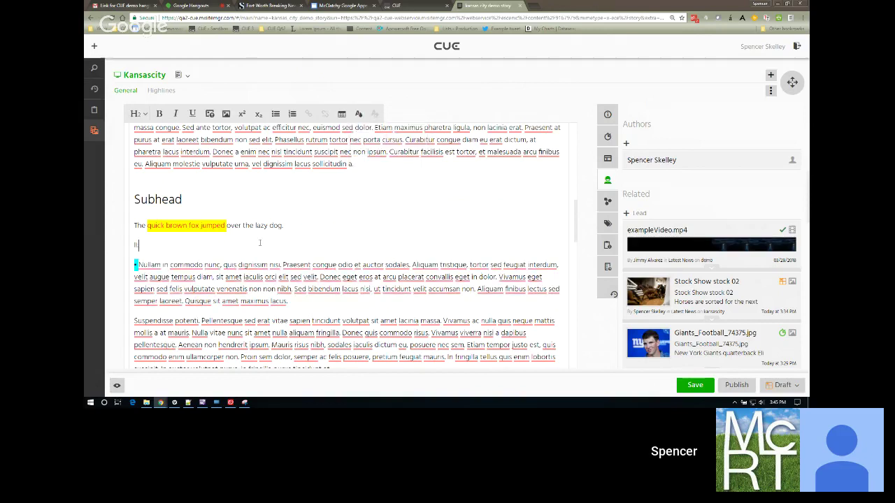
pyautogui.write('em 1')
pyautogui.press('Return')
pyautogui.write('Item 2')
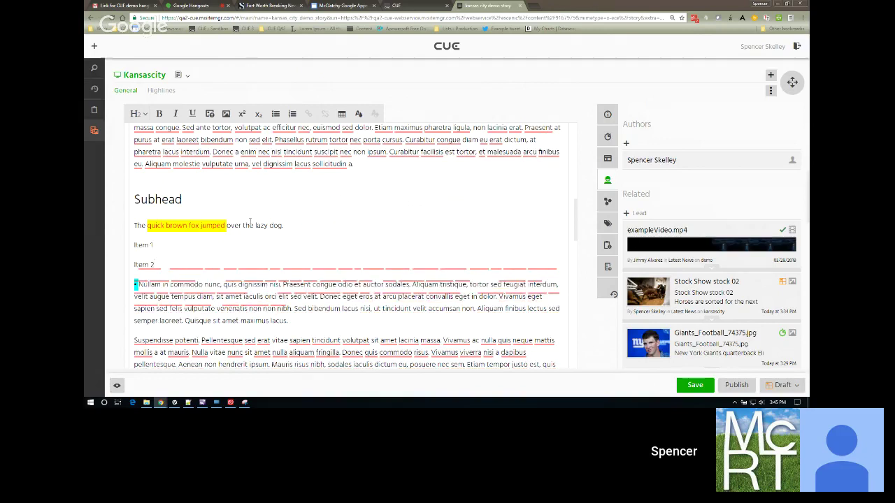
pyautogui.moveTo(154, 265); pyautogui.dragTo(134, 243)
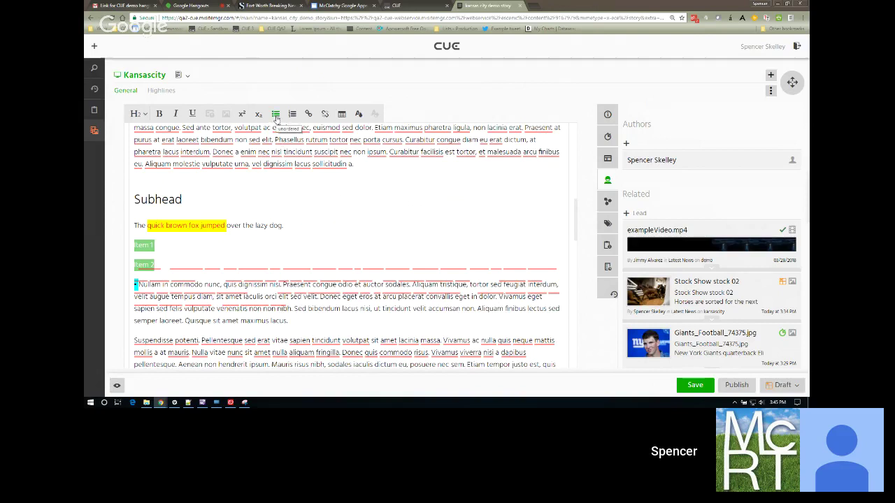
pyautogui.click(276, 115)
pyautogui.click(682, 386)
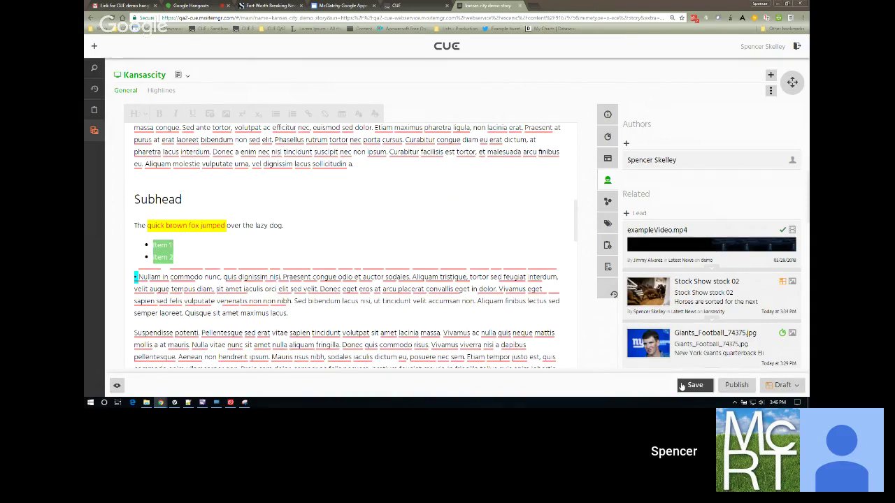
# Step: Insert a 10-dash followed by a space before "nibh" in the "Nullam in commodo" paragraph and save the story
pyautogui.click(306, 246)
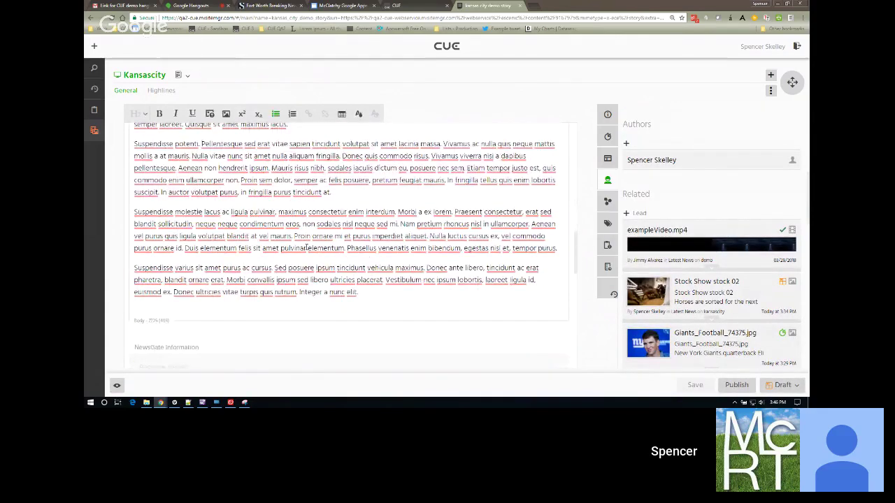
pyautogui.scroll(1, 306, 247)
pyautogui.click(185, 220)
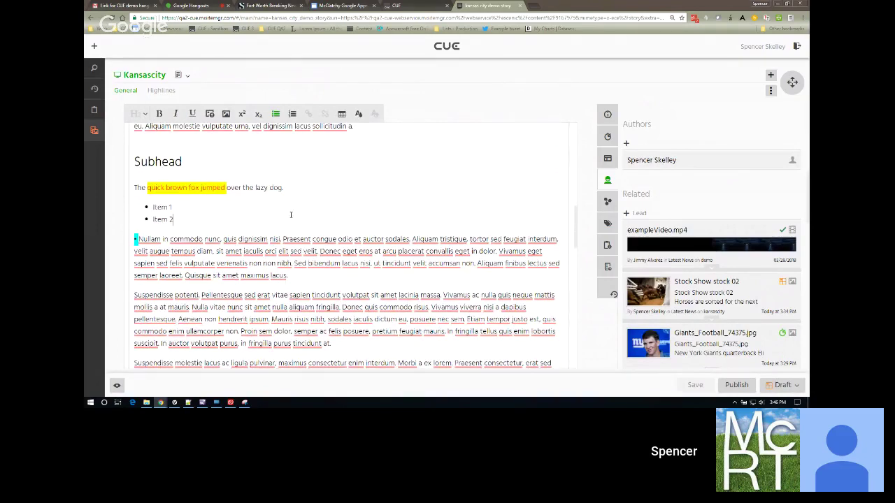
pyautogui.click(278, 264)
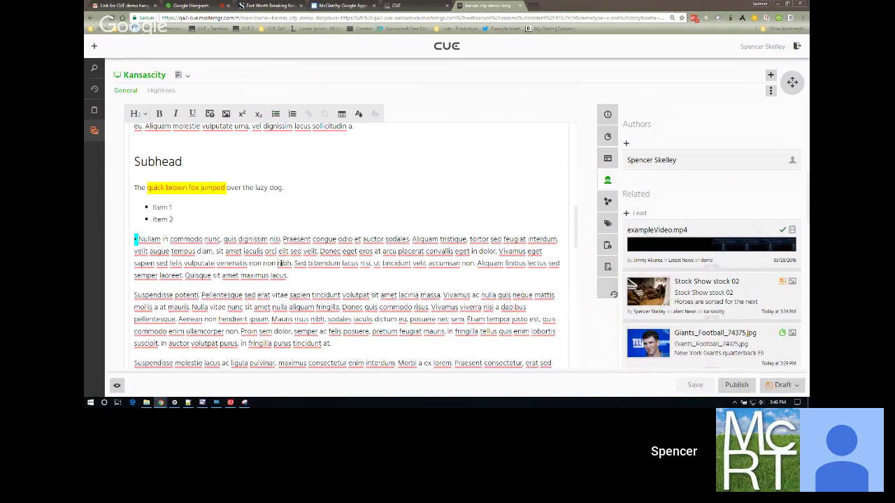
pyautogui.click(358, 113)
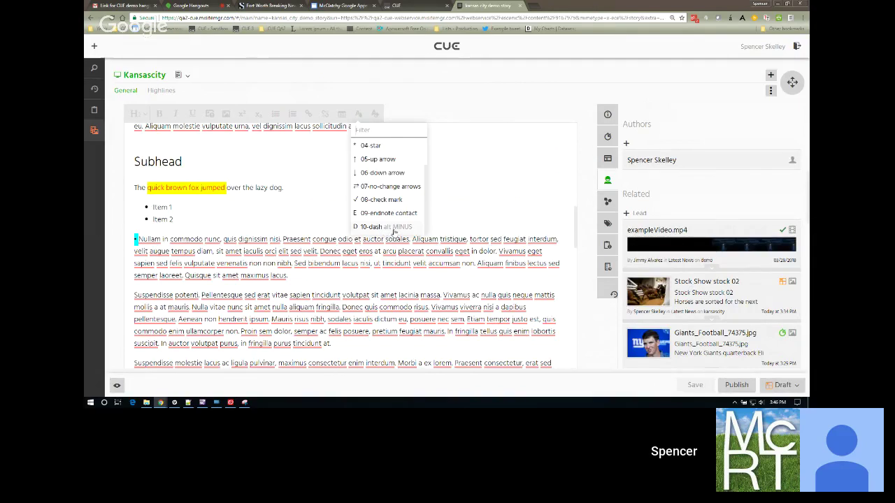
pyautogui.click(391, 228)
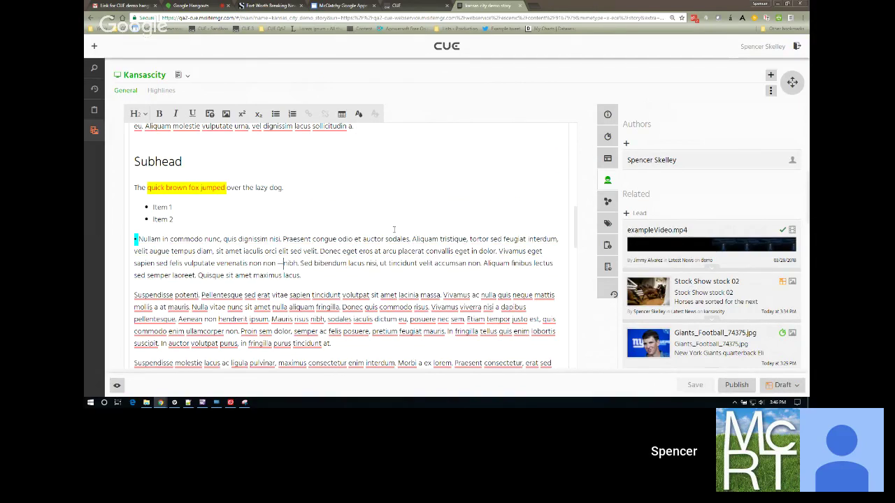
pyautogui.click(677, 387)
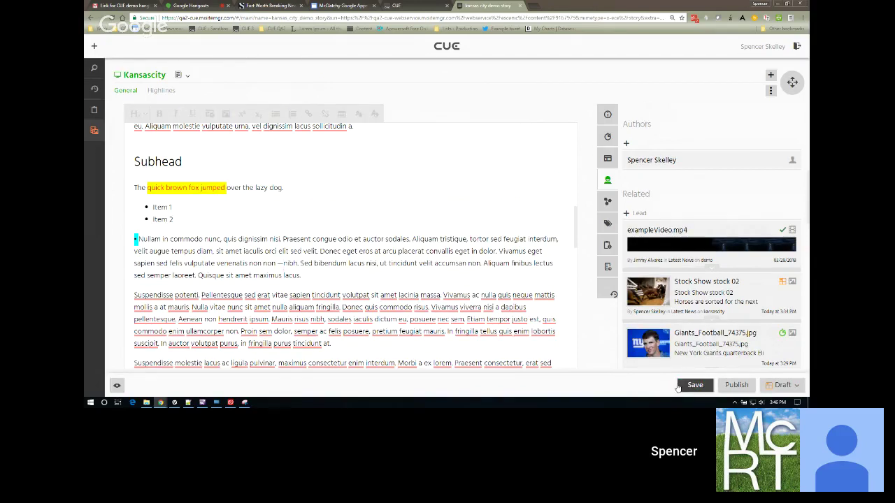
pyautogui.click(678, 387)
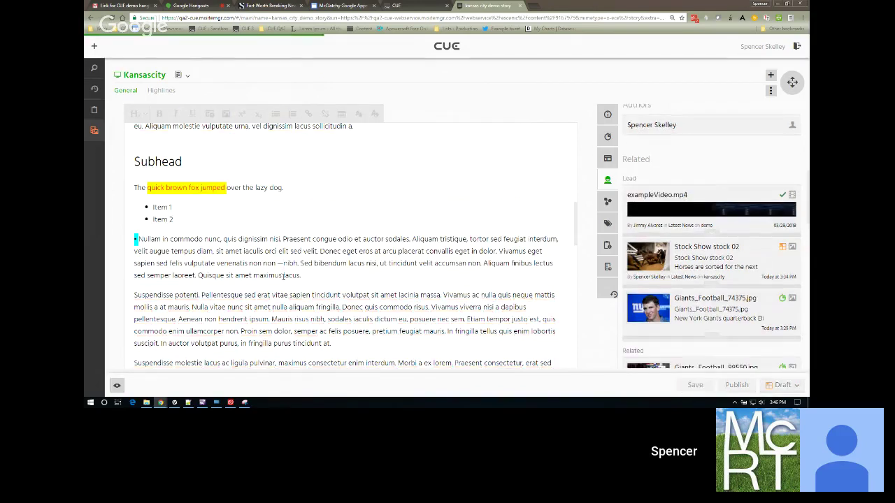
pyautogui.click(282, 264)
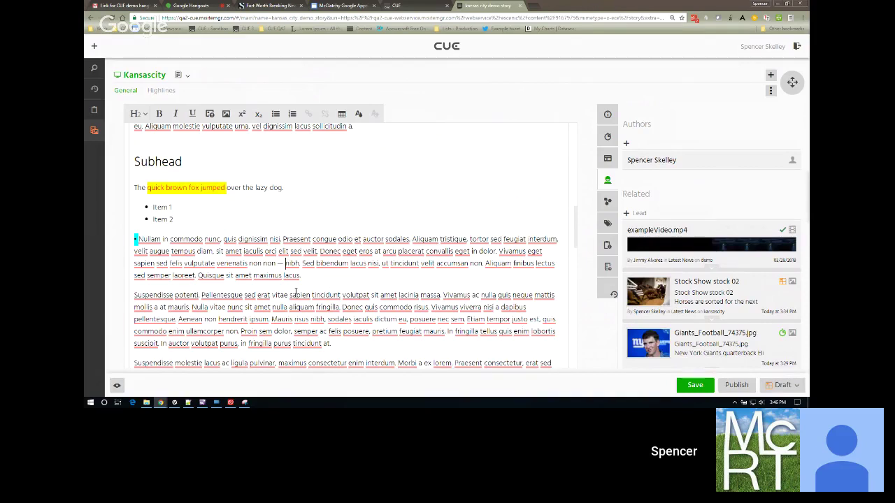
pyautogui.click(685, 385)
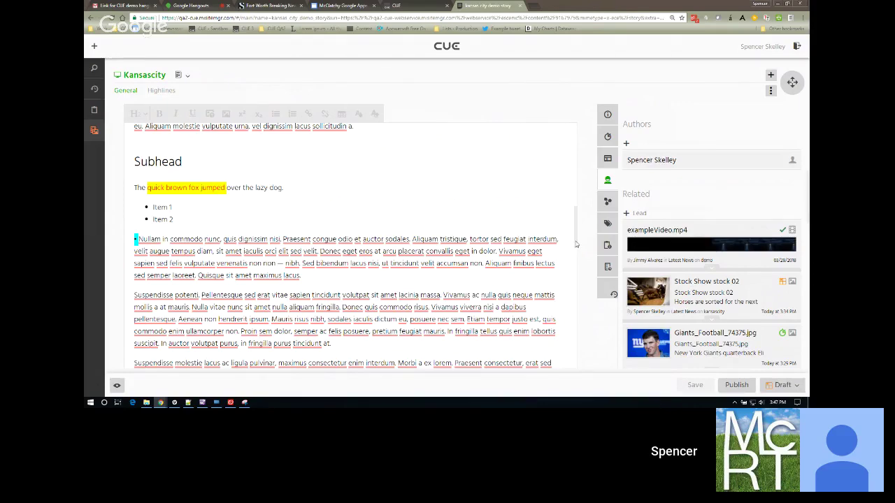
# Step: Add the lines "Factbox here", "Item 1", "Item 2" and "Item 3" as separate paragraphs at the end of the story body
pyautogui.scroll(1, 572, 214)
pyautogui.scroll(5, 186, 200)
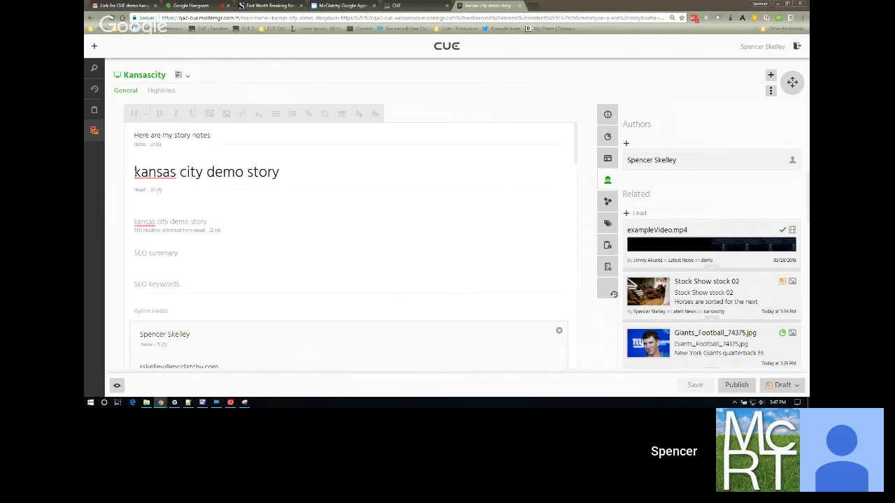
pyautogui.click(135, 173)
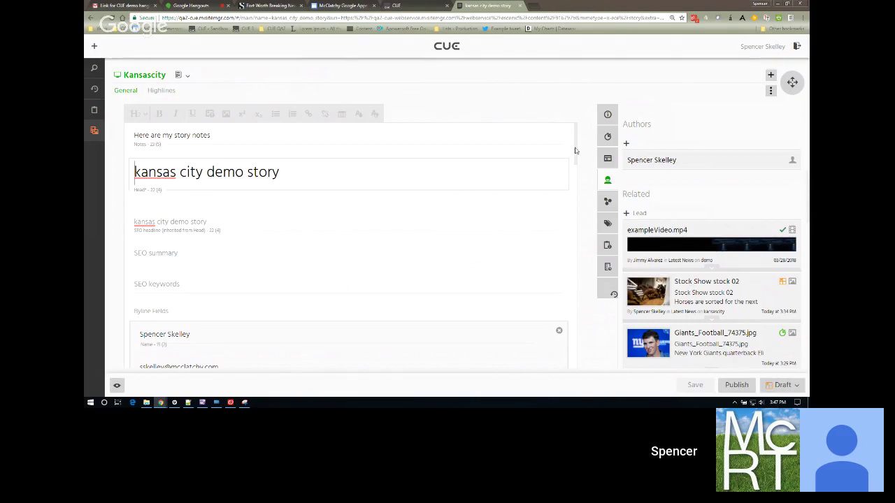
pyautogui.moveTo(581, 149); pyautogui.dragTo(585, 261)
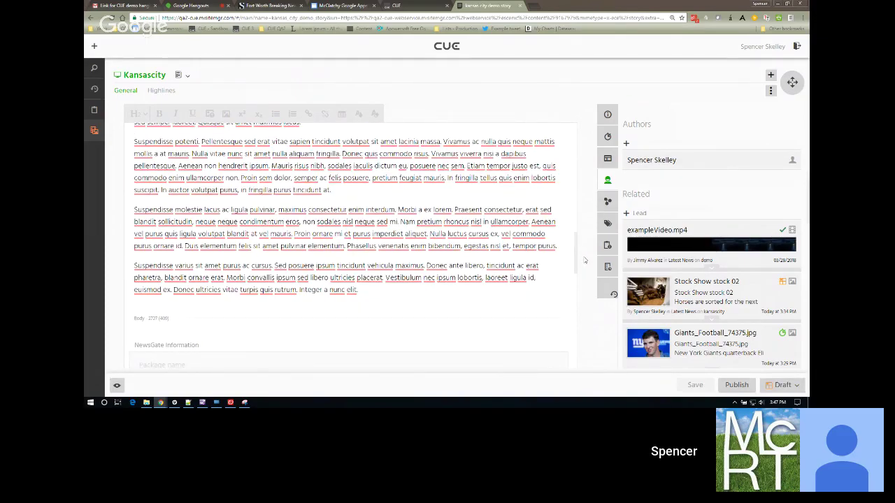
pyautogui.click(327, 304)
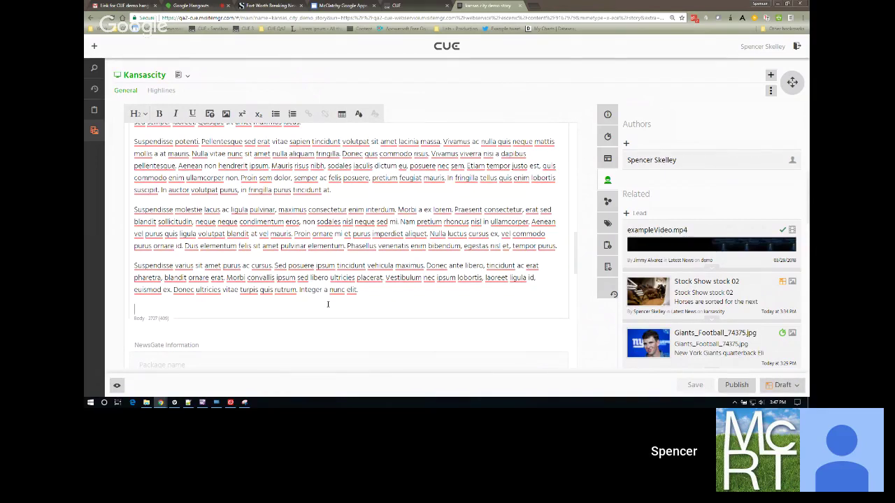
pyautogui.write('Factbox here')
pyautogui.press('Return')
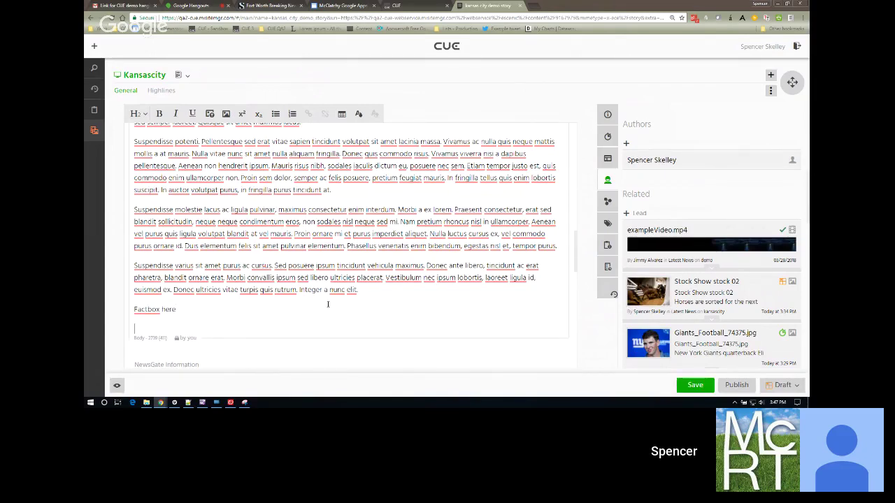
pyautogui.write('Item 1')
pyautogui.press('Return')
pyautogui.write('Item 2')
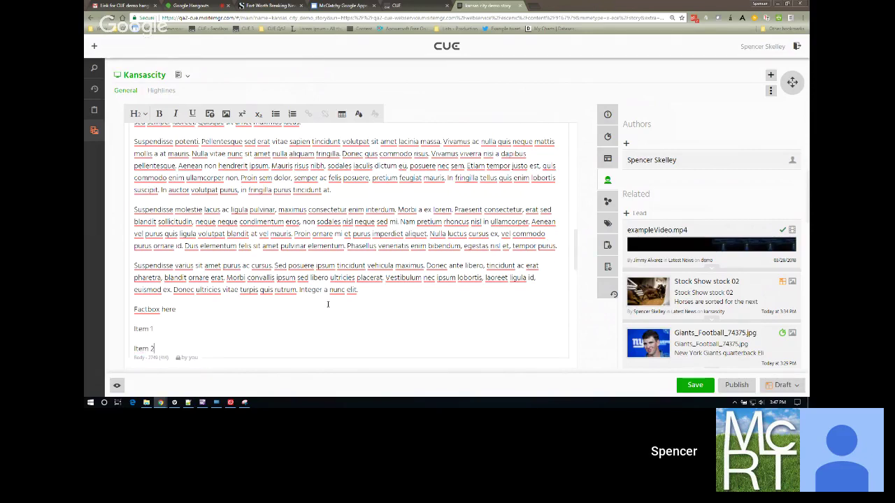
pyautogui.press('Return')
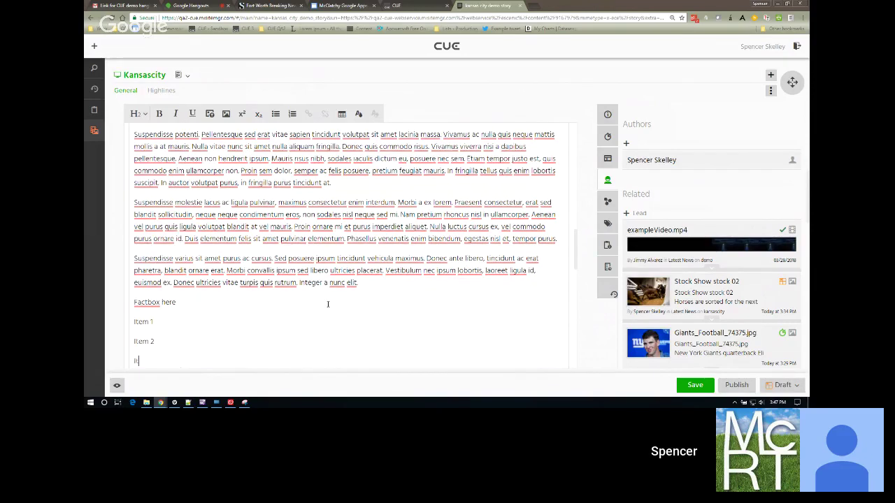
pyautogui.write('Item 3')
# Step: Format the "Factbox here" line as an H3 heading
pyautogui.moveTo(131, 302); pyautogui.dragTo(193, 302)
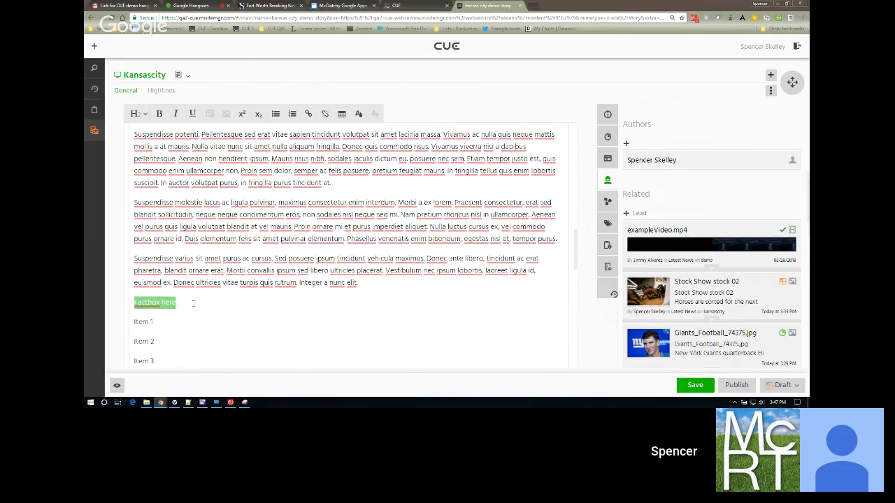
pyautogui.click(145, 114)
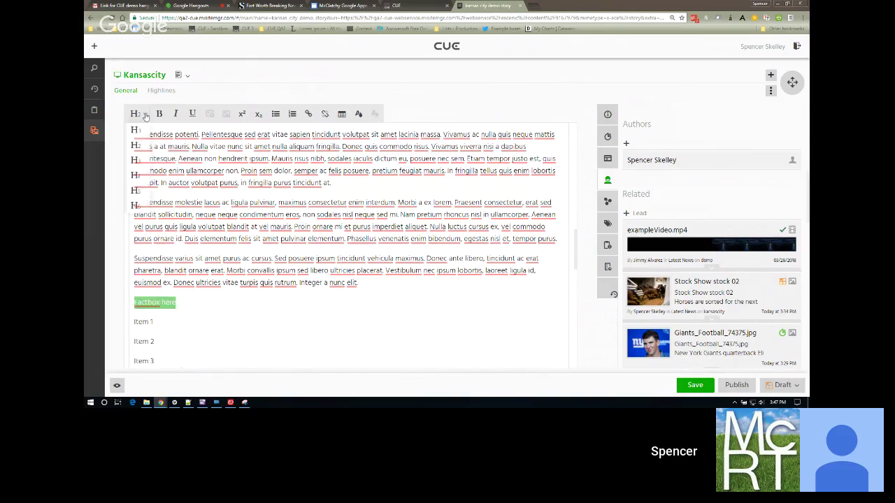
pyautogui.click(135, 162)
# Step: Turn Item 1, Item 2 and Item 3 under the factbox heading into an unordered list and save the story
pyautogui.scroll(-2, 241, 259)
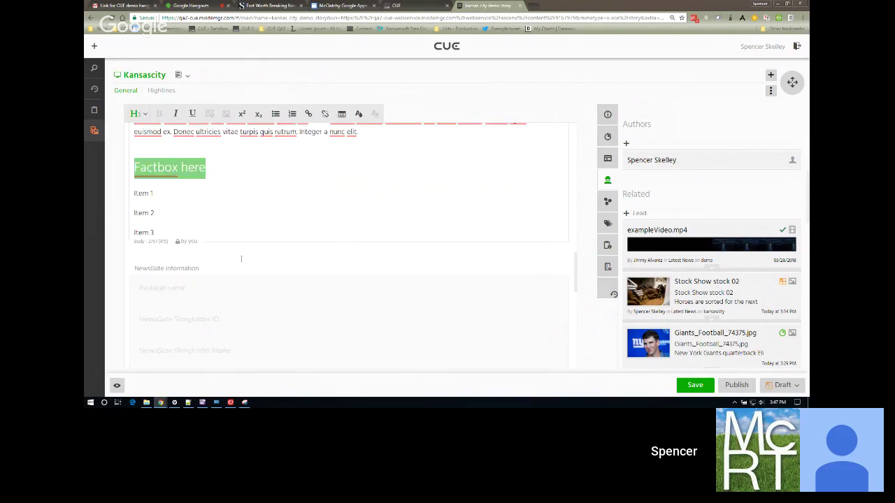
pyautogui.moveTo(133, 193); pyautogui.dragTo(191, 225)
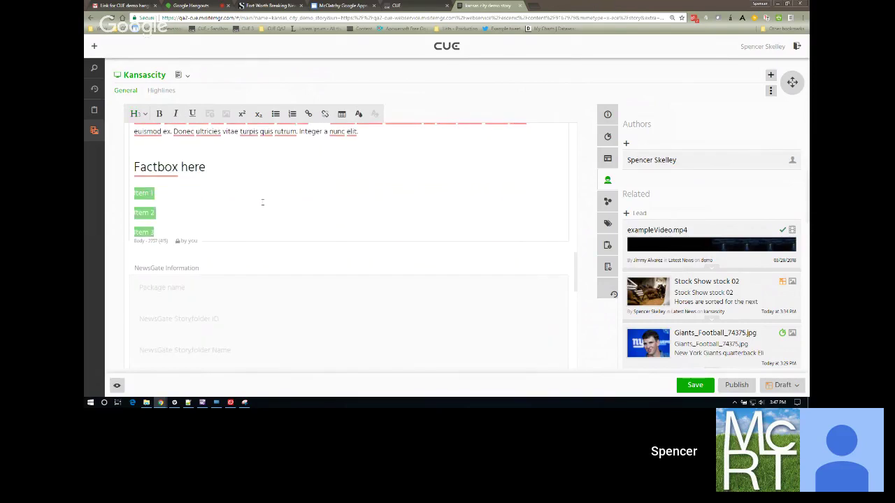
pyautogui.click(275, 113)
pyautogui.click(694, 385)
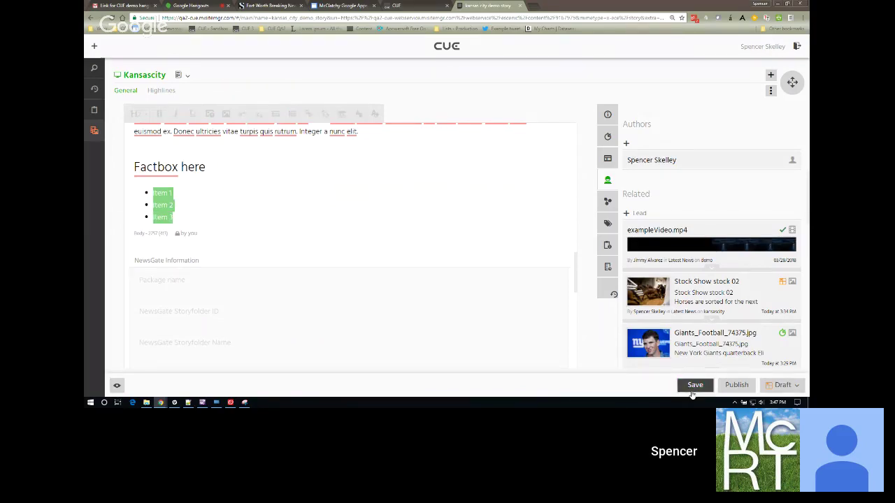
# Step: Insert an empty line without a bullet between the "Factbox here" heading and Item 1
pyautogui.click(219, 226)
pyautogui.scroll(3, 219, 226)
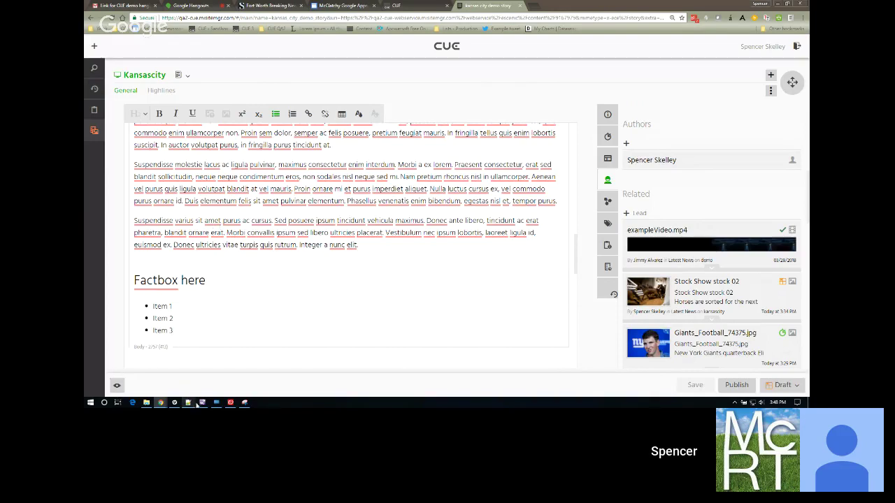
pyautogui.click(210, 201)
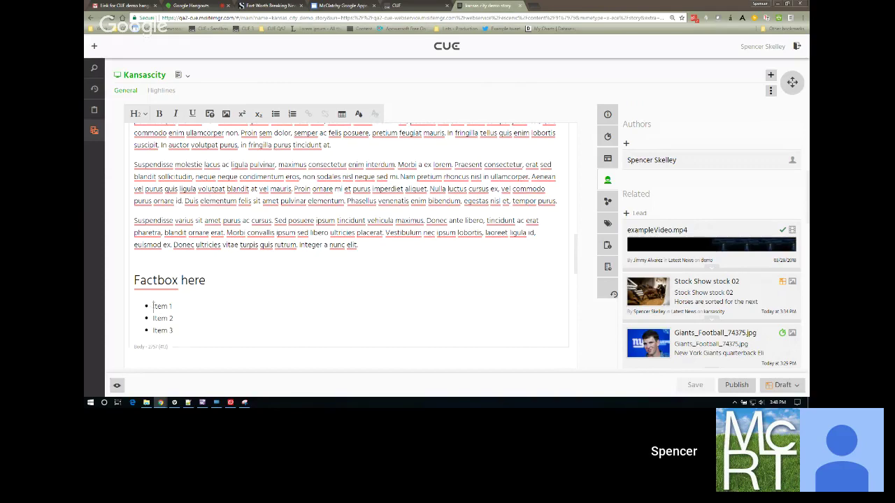
pyautogui.click(154, 307)
pyautogui.press('Return')
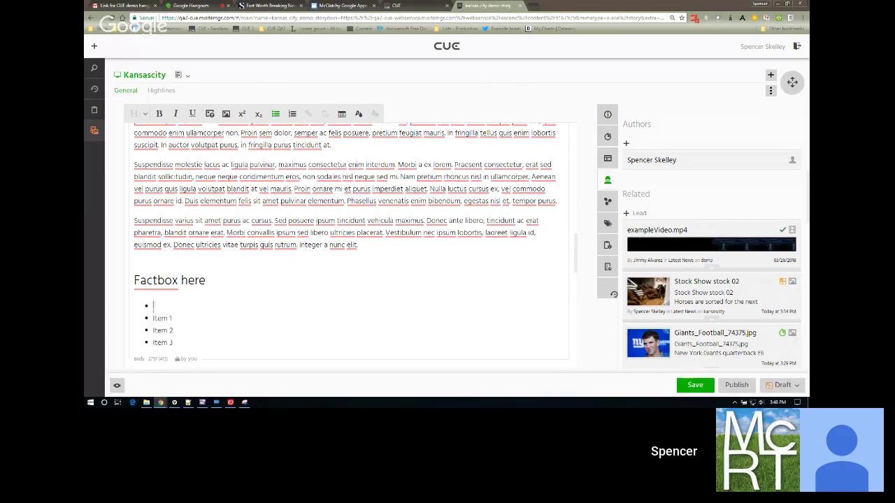
pyautogui.click(275, 114)
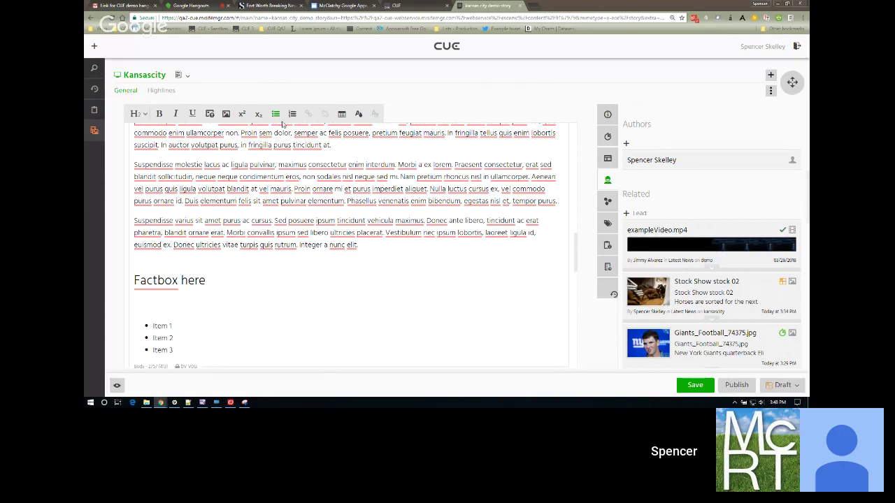
# Step: Insert three 04-star characters on the empty line below "Factbox here" and save the story
pyautogui.click(356, 114)
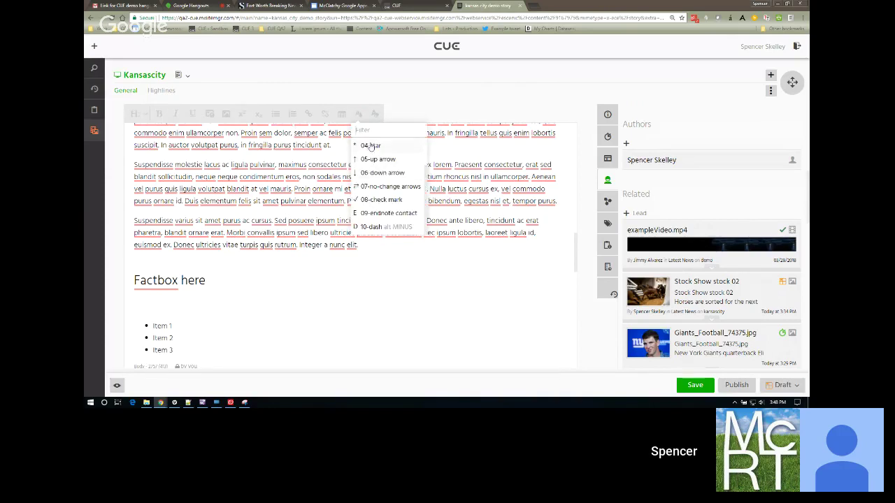
pyautogui.click(371, 145)
pyautogui.click(359, 114)
pyautogui.click(370, 145)
pyautogui.click(358, 114)
pyautogui.click(370, 145)
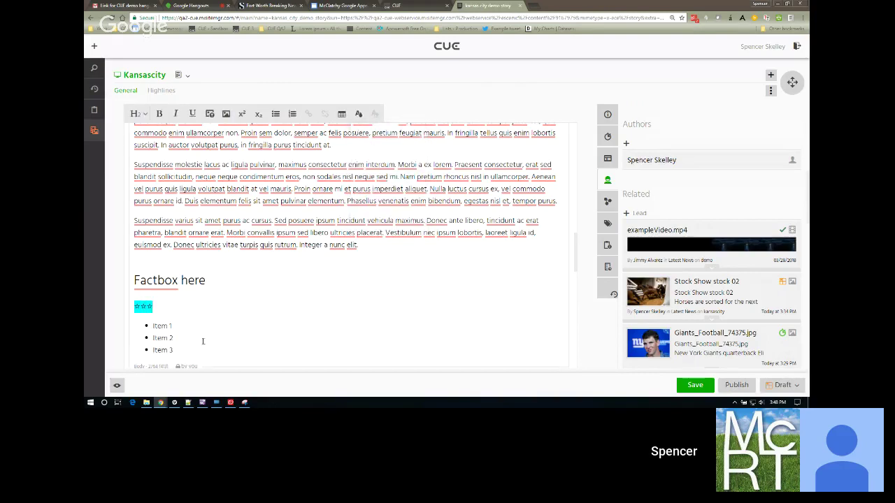
pyautogui.click(695, 386)
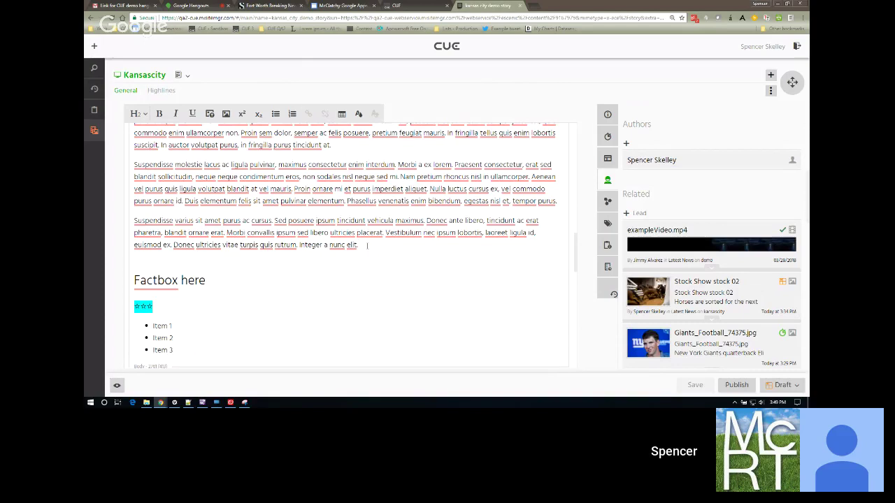
# Step: Preview the story on the Kansas City Star site, examine the factbox heading, stars and list, and close the preview
pyautogui.scroll(-1, 368, 246)
pyautogui.scroll(-1, 367, 245)
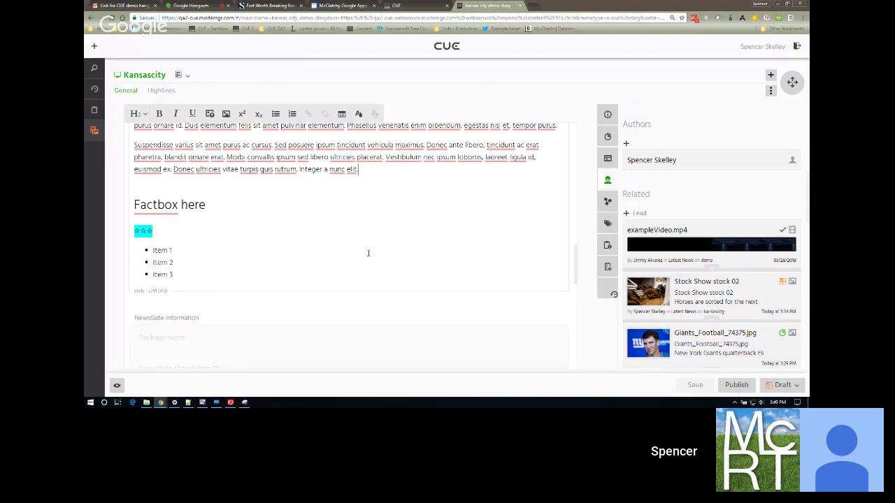
pyautogui.click(117, 385)
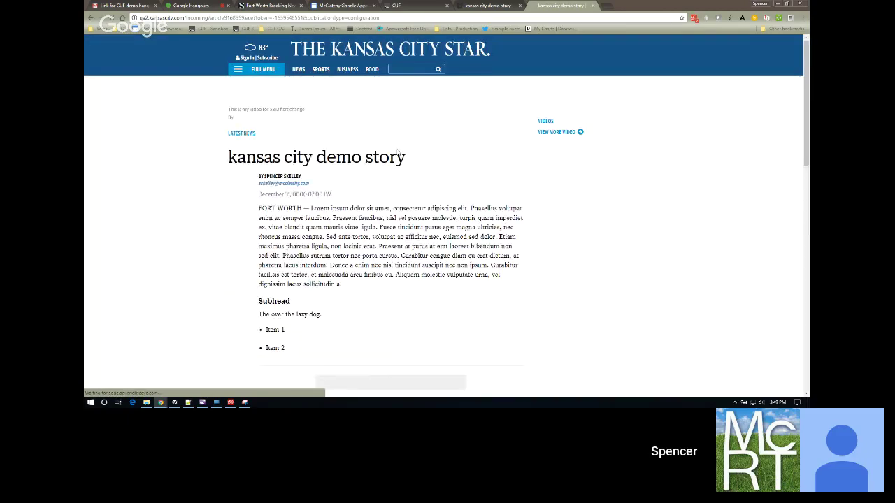
pyautogui.scroll(-3, 398, 152)
pyautogui.scroll(-5, 398, 152)
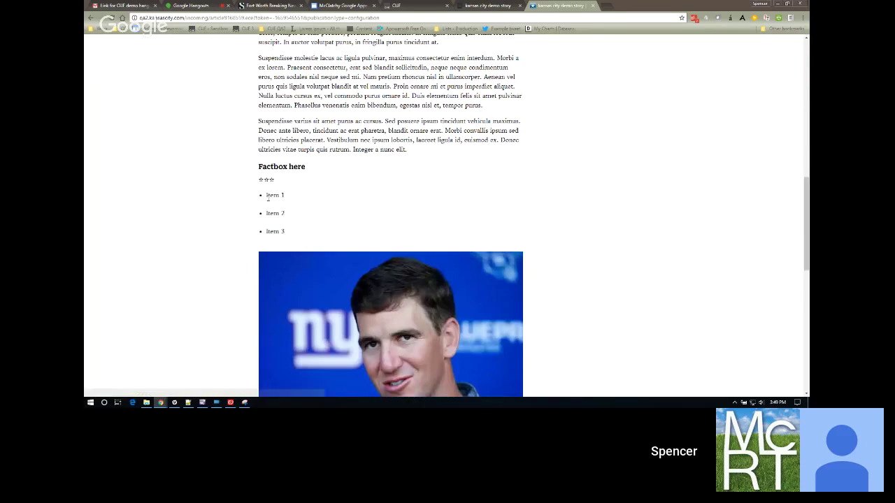
pyautogui.moveTo(284, 195); pyautogui.dragTo(270, 196)
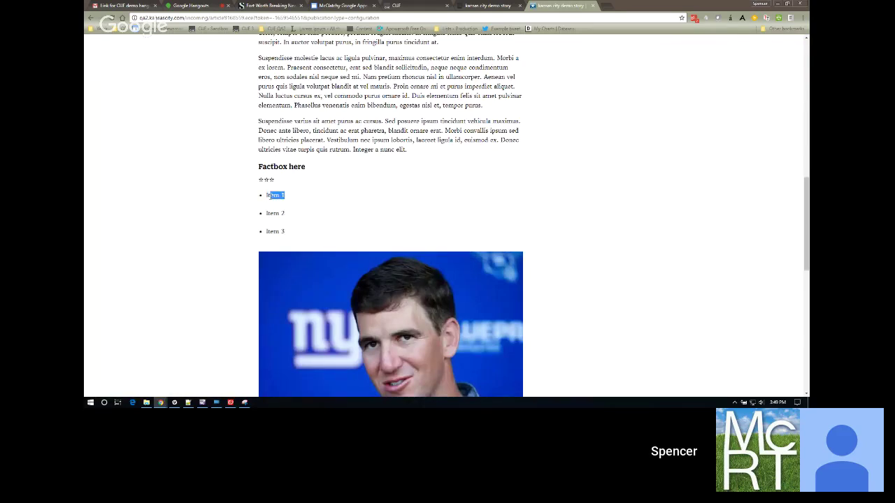
pyautogui.click(272, 212)
pyautogui.moveTo(274, 196); pyautogui.dragTo(280, 231)
pyautogui.click(273, 198)
pyautogui.click(594, 5)
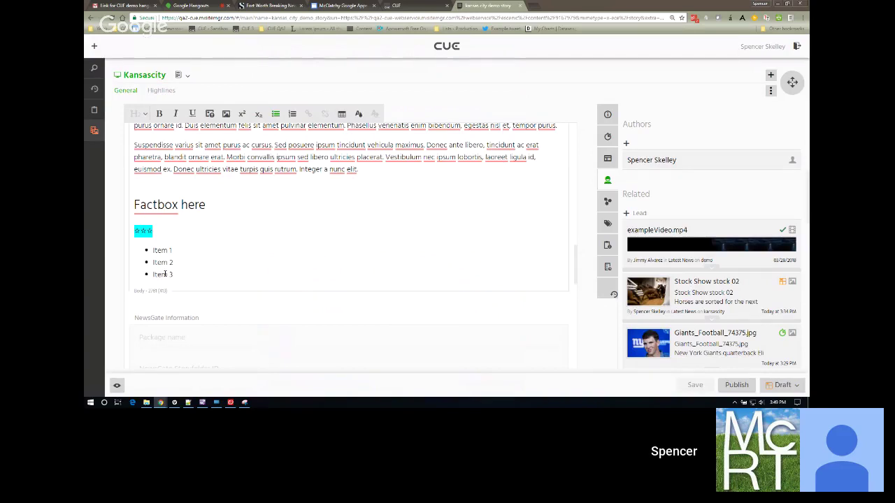
pyautogui.click(165, 274)
pyautogui.click(94, 46)
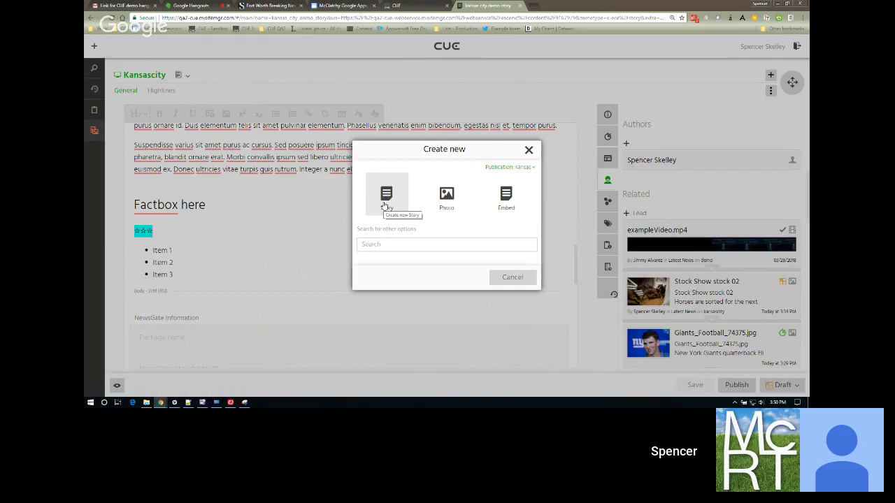
pyautogui.click(529, 151)
pyautogui.click(368, 170)
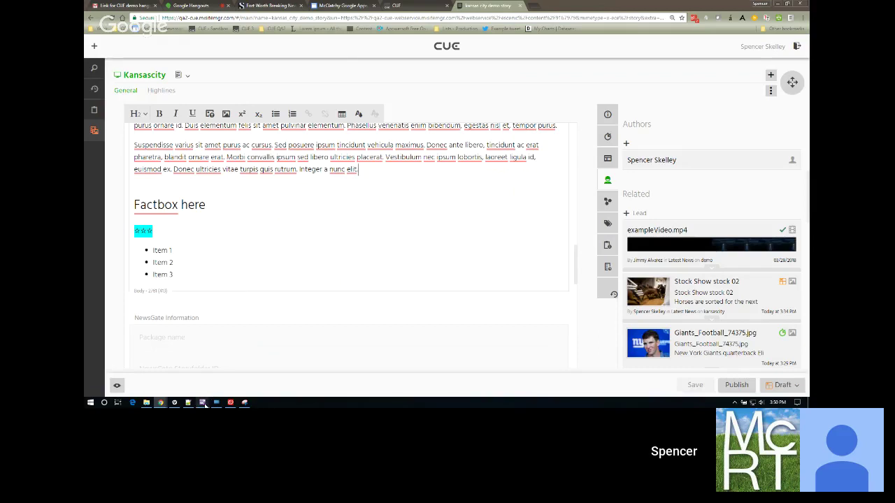
# Step: Switch to CCI NewsAccess, open the WIC_NewsBroad1 print package in CCI LayoutChamp, and place kansas city demo story in the page's lead article
pyautogui.click(202, 403)
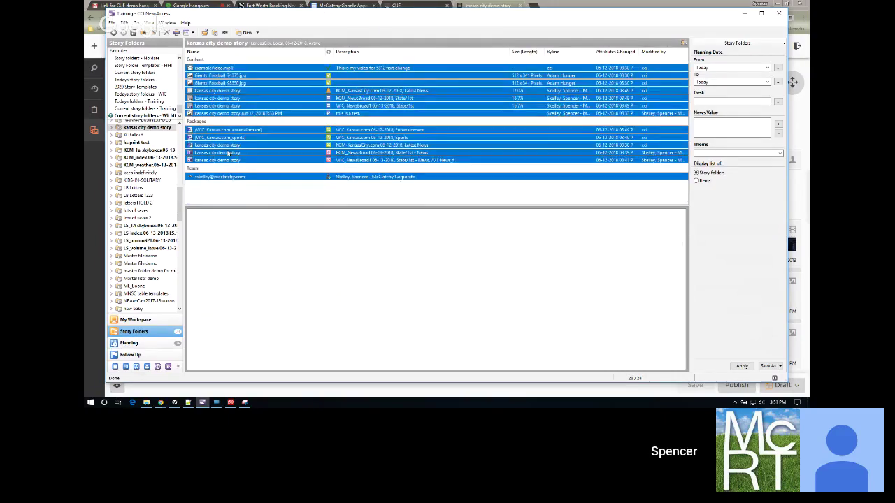
pyautogui.click(228, 152)
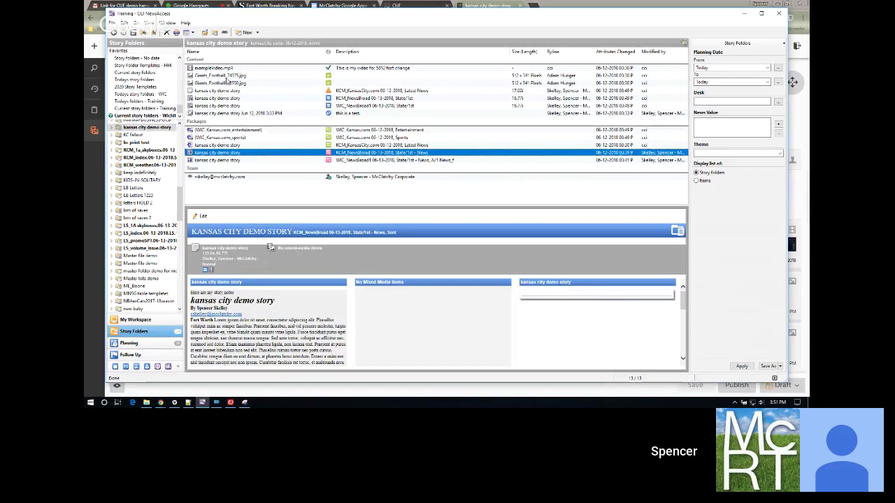
pyautogui.rightClick(214, 161)
pyautogui.moveTo(237, 174)
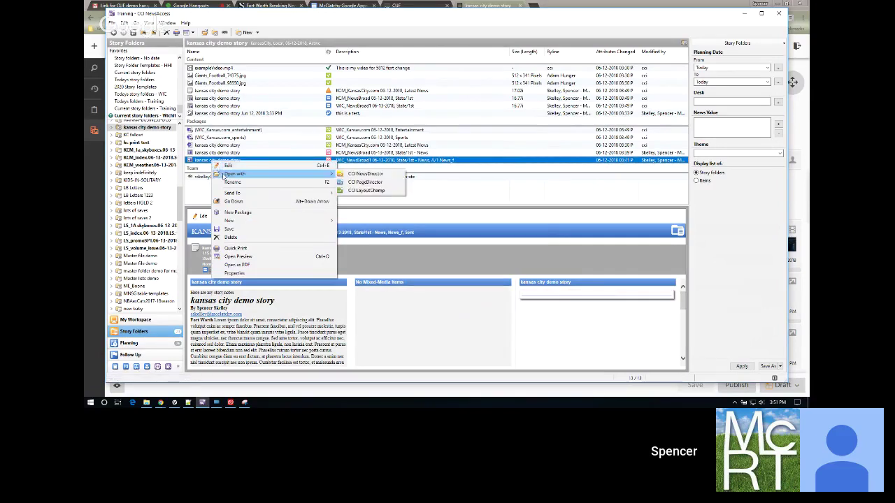
pyautogui.click(363, 191)
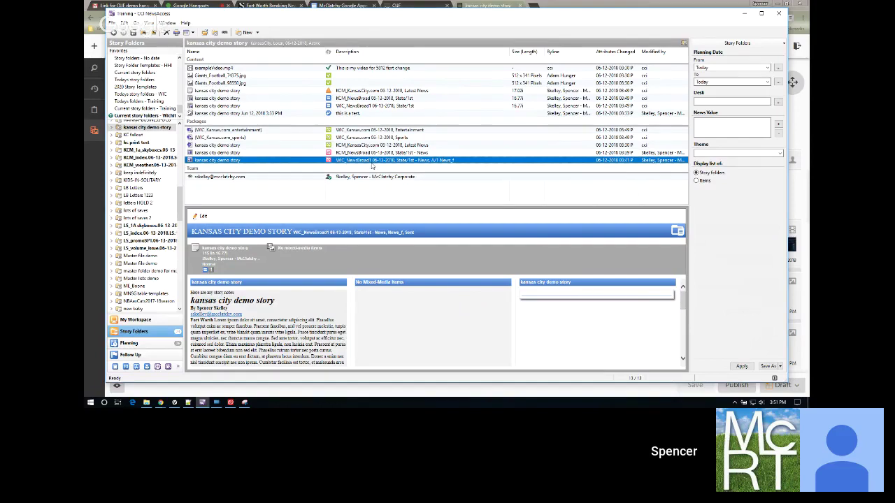
pyautogui.doubleClick(236, 165)
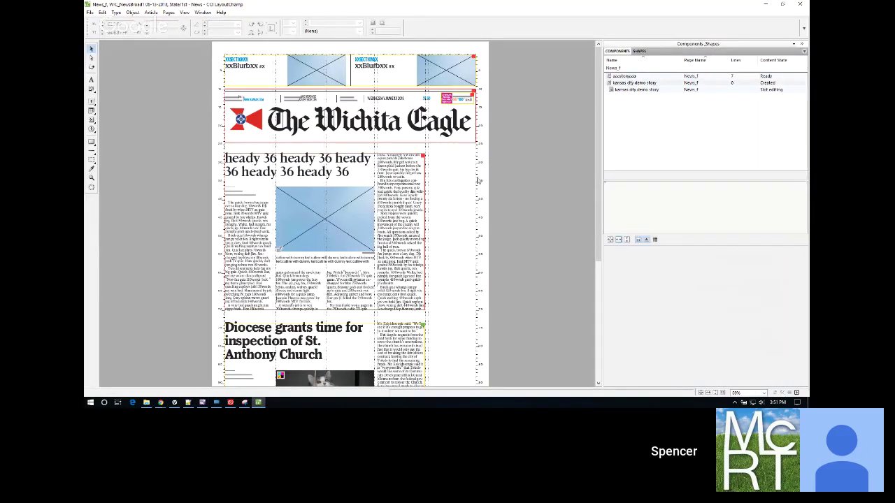
pyautogui.moveTo(397, 236); pyautogui.dragTo(397, 236)
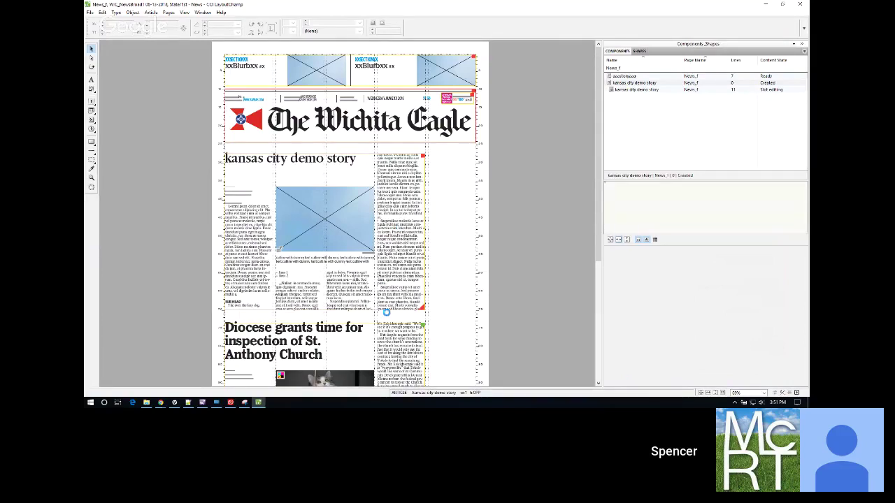
# Step: Switch to CCI NewsAccess and add the photos Giants_Football_74375.jpg and Giants_Football_98550.jpg to kansas city demo story's WIC_NewsBroad1 print package
pyautogui.click(202, 404)
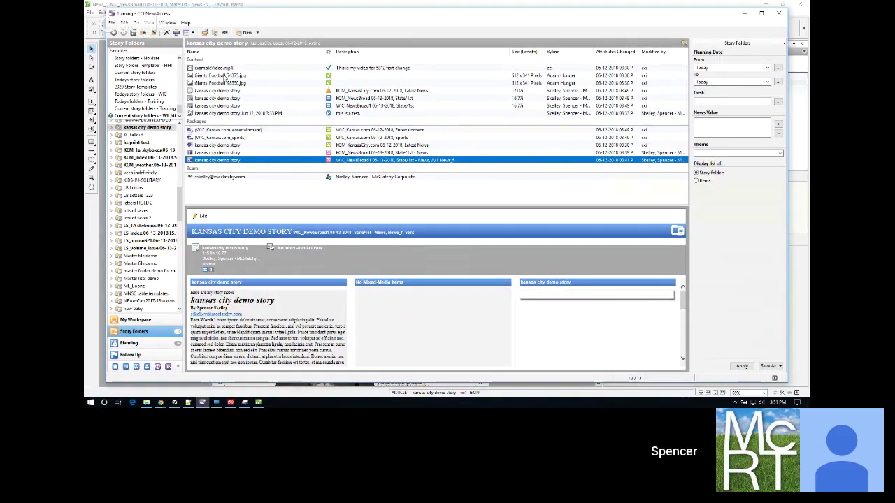
pyautogui.click(225, 75)
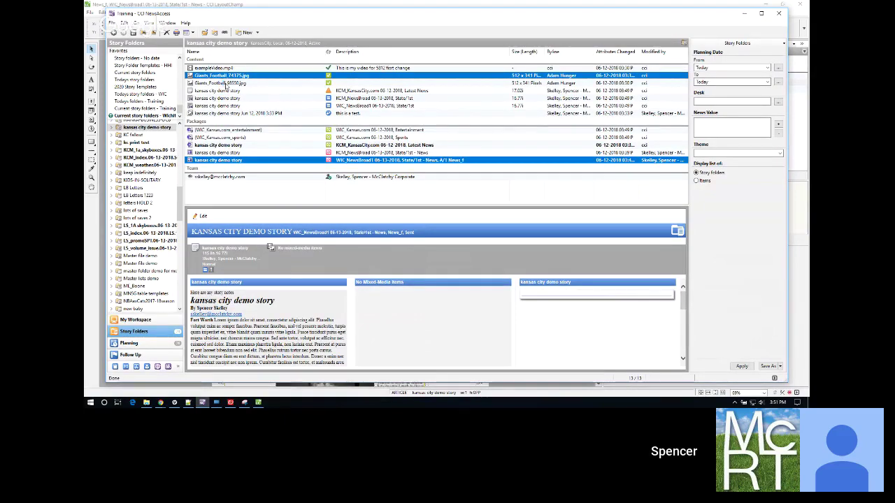
pyautogui.click(226, 83)
pyautogui.keyDown('ctrl'); pyautogui.click(222, 160); pyautogui.keyUp('ctrl')
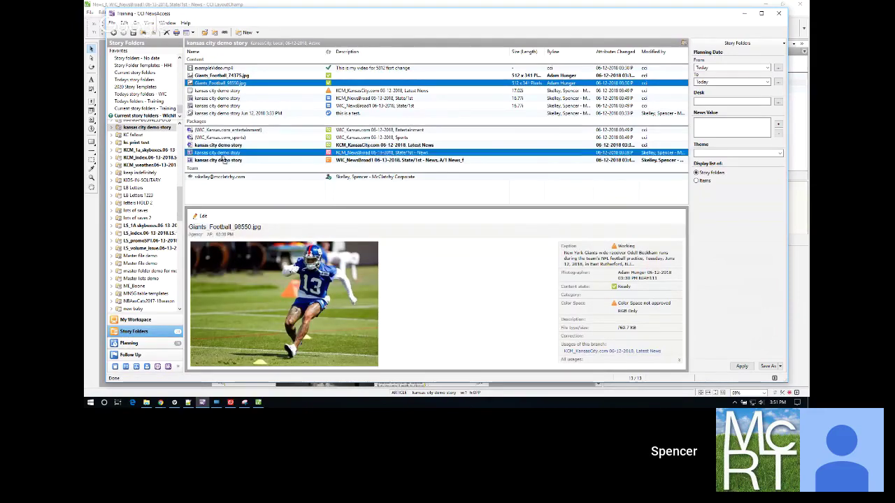
# Step: Switch back to CCI LayoutChamp and set the state of the kansas city demo story article to Design Done
pyautogui.click(258, 403)
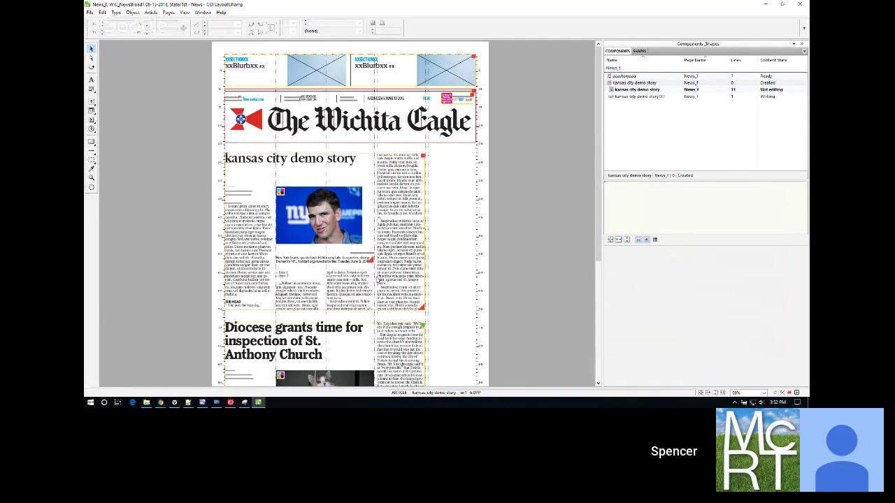
pyautogui.click(382, 279)
pyautogui.rightClick(384, 282)
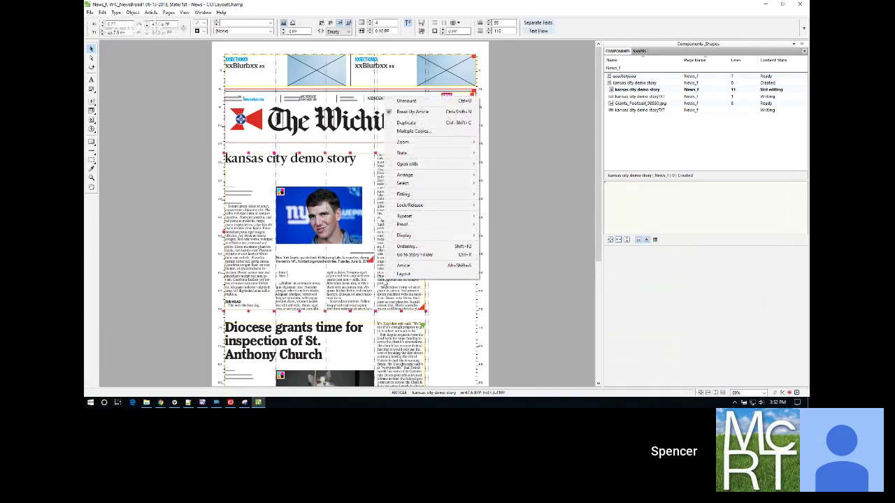
pyautogui.moveTo(434, 159)
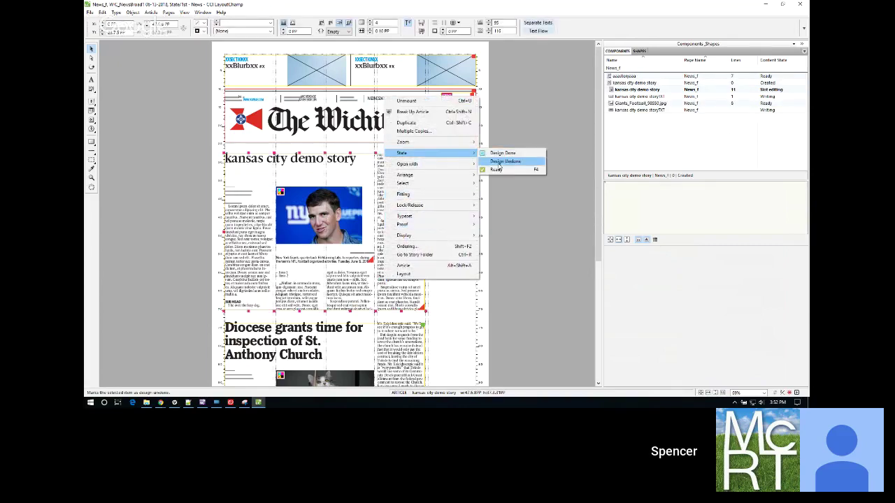
pyautogui.click(500, 154)
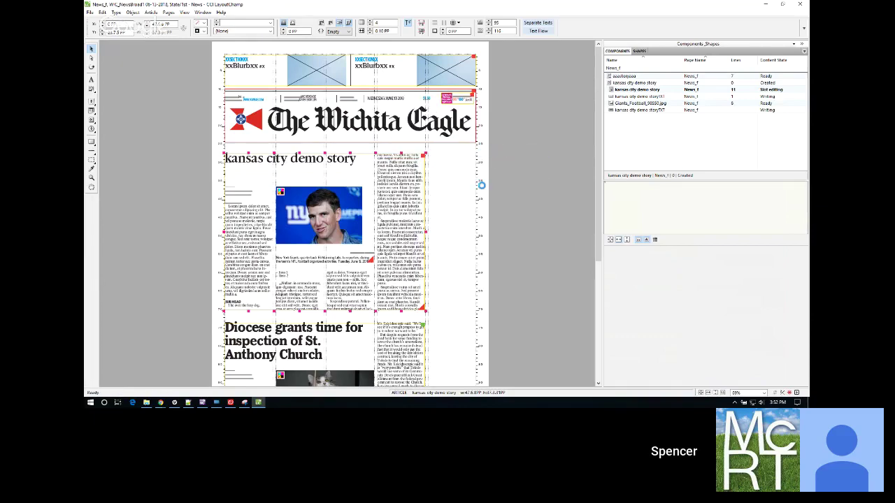
# Step: Switch to CCI NewsAccess, open the DD mega list - WIC and KC planning list, and close CCI LayoutChamp
pyautogui.click(202, 403)
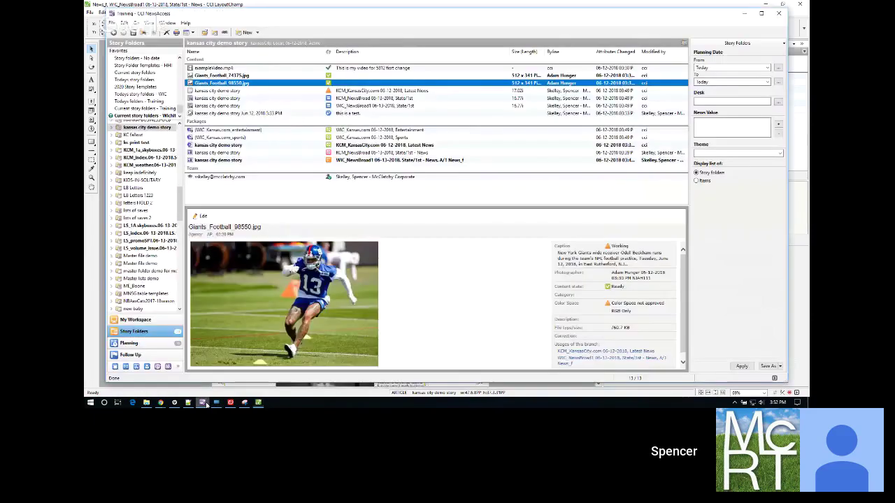
pyautogui.click(140, 342)
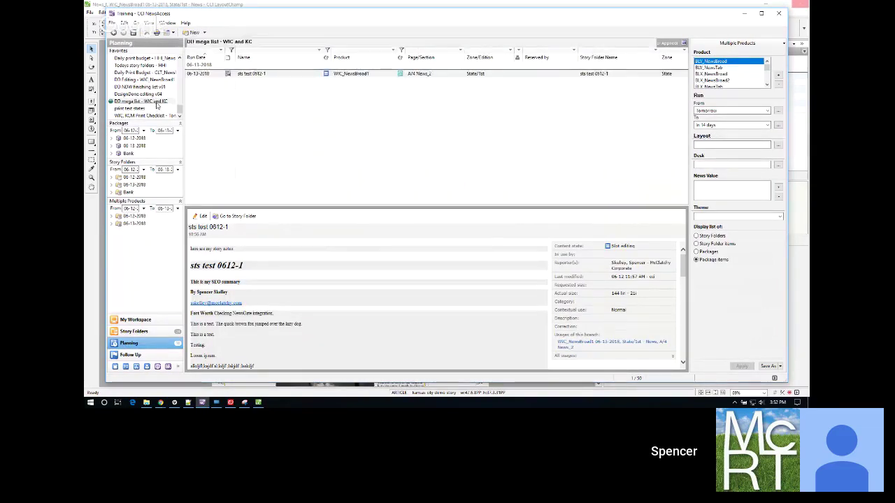
pyautogui.hotkey('alt', 'Tab')
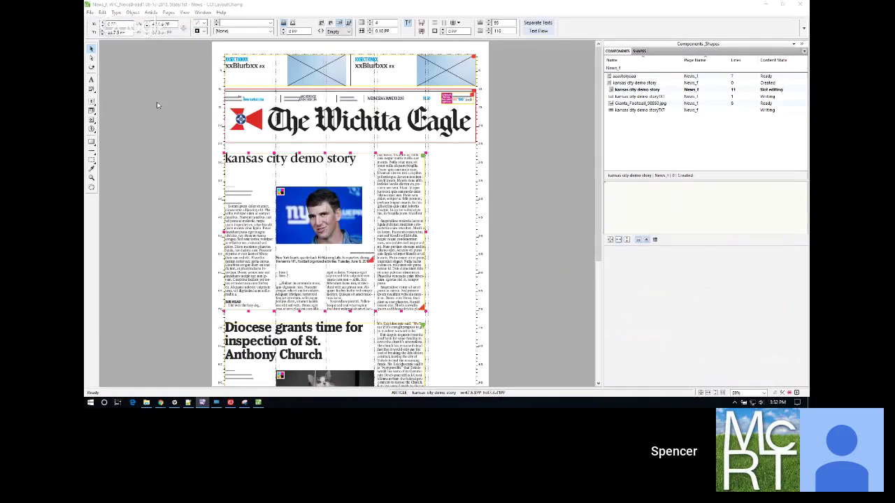
pyautogui.click(800, 4)
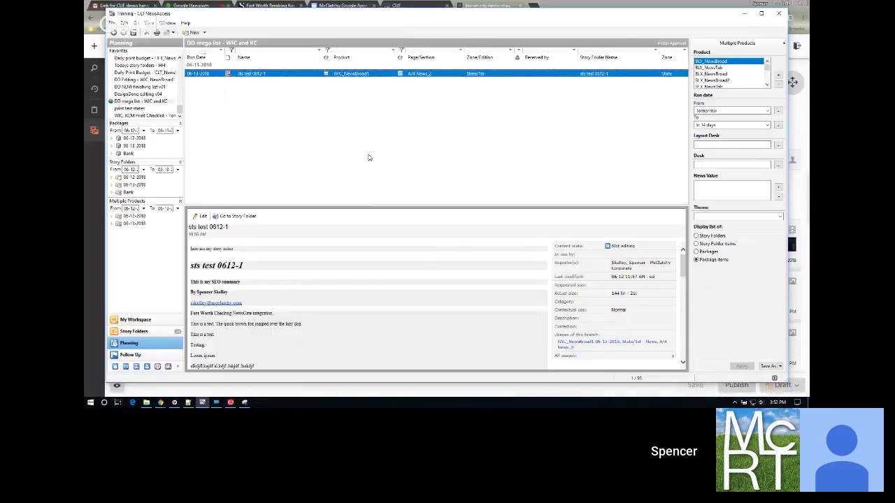
# Step: Examine the planning list's products and its Design done state filter, and view the kansas city demo story entry
pyautogui.click(767, 84)
pyautogui.click(767, 84)
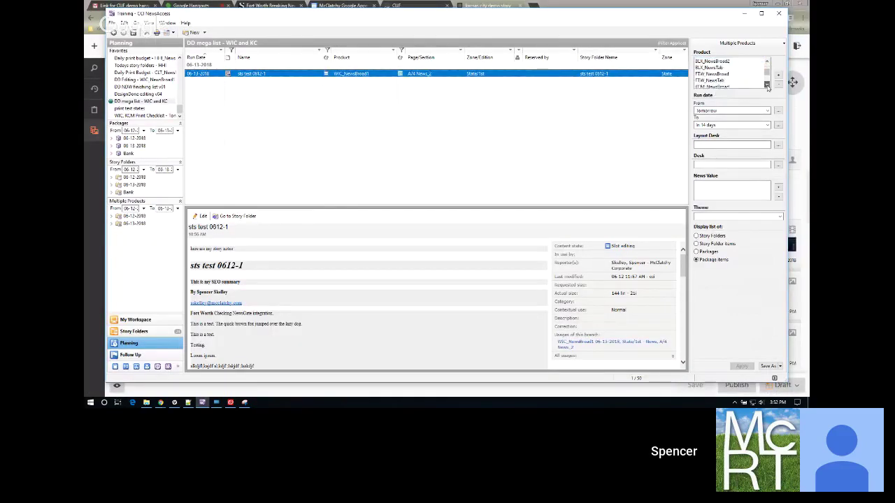
pyautogui.click(767, 84)
pyautogui.click(768, 84)
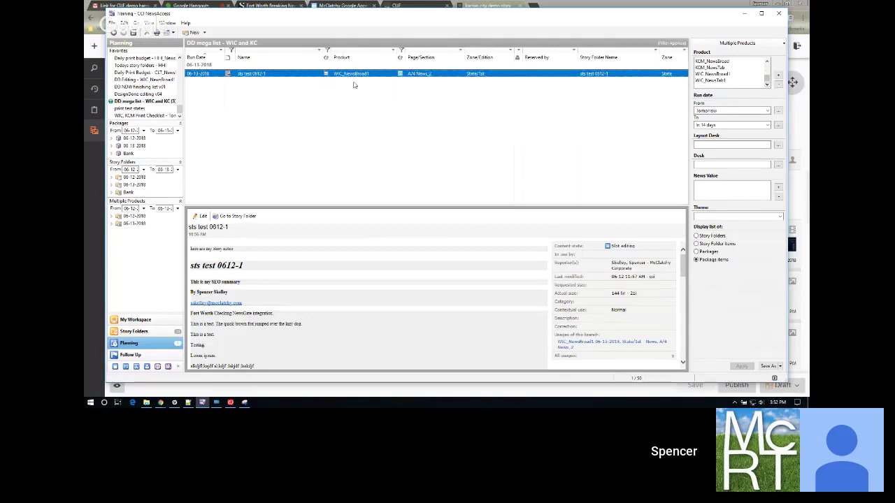
pyautogui.rightClick(402, 61)
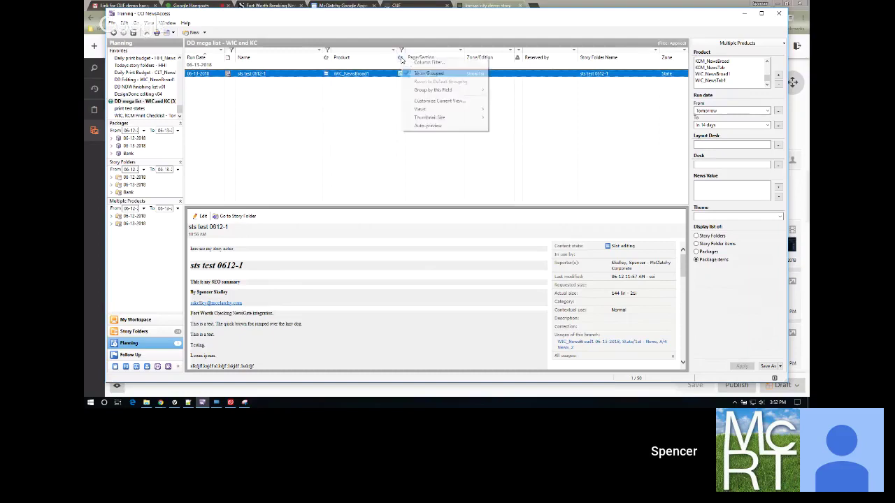
pyautogui.click(406, 63)
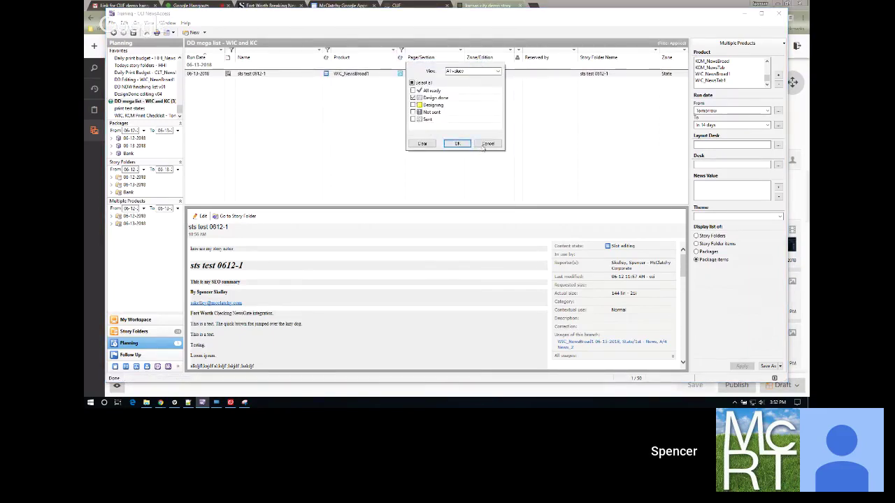
pyautogui.click(460, 143)
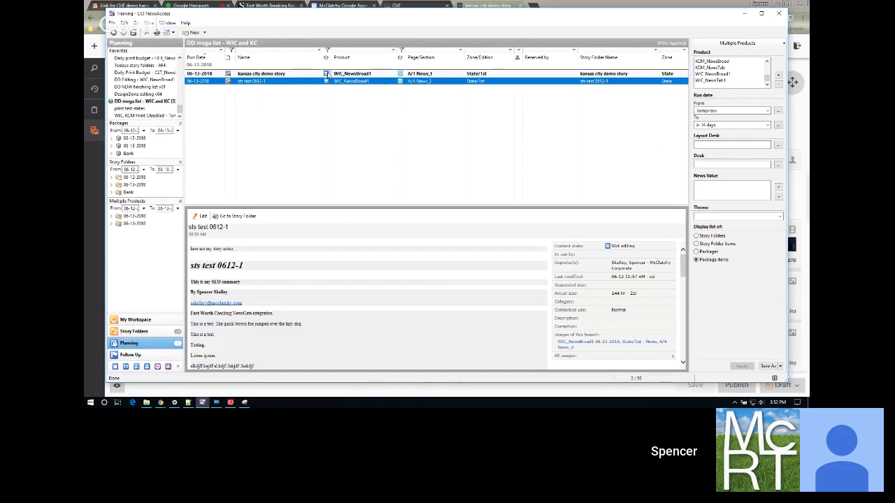
pyautogui.click(294, 74)
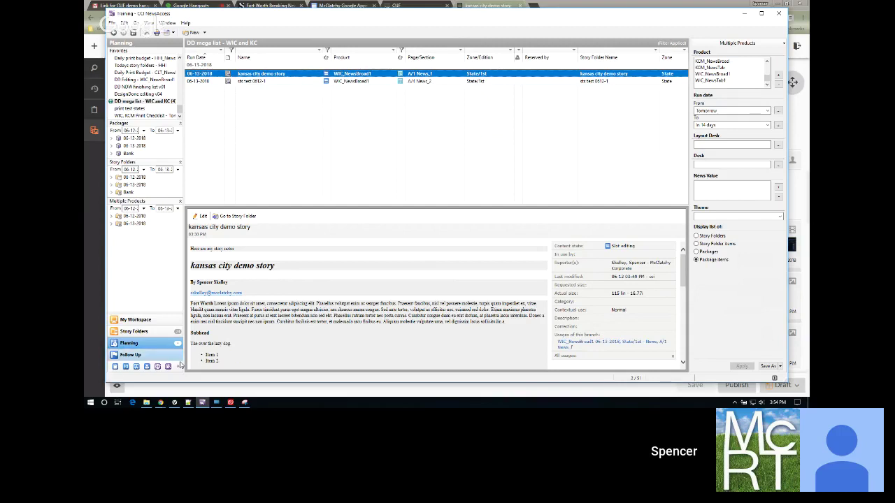
# Step: Switch to Chrome, open the Lorem Ipsum page in a new tab, and copy its first four generated paragraphs
pyautogui.moveTo(160, 403)
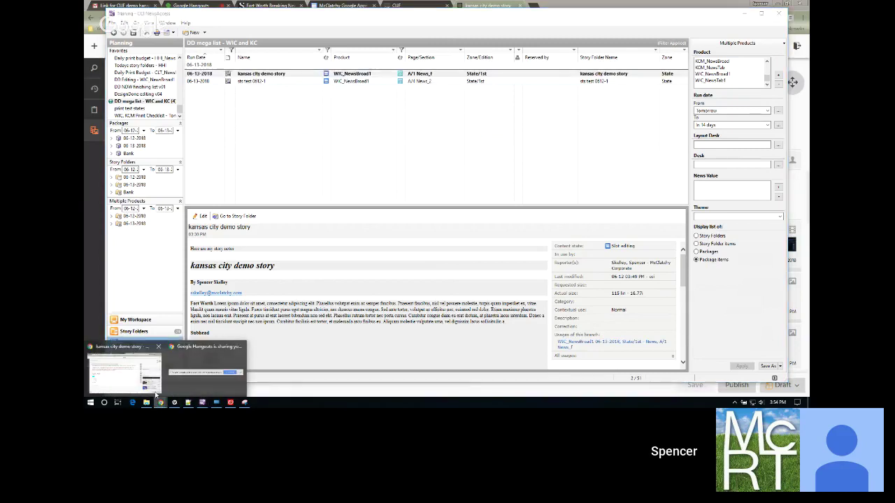
pyautogui.click(205, 372)
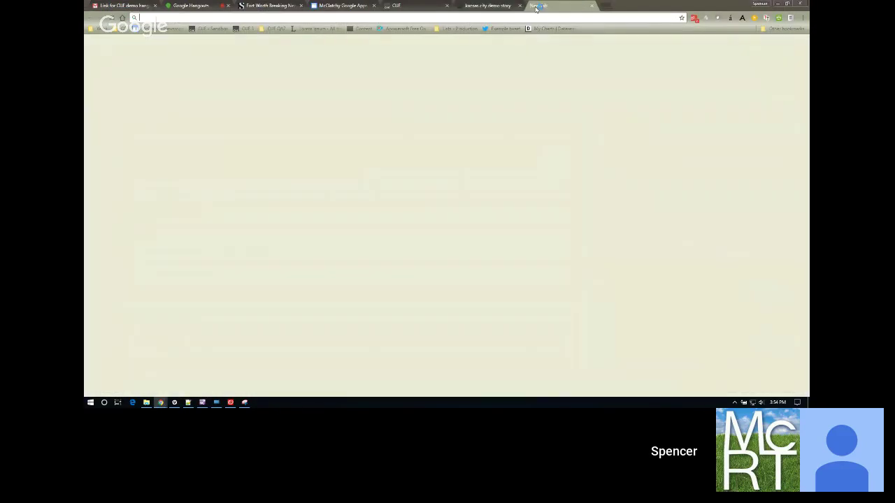
pyautogui.click(536, 7)
pyautogui.click(315, 31)
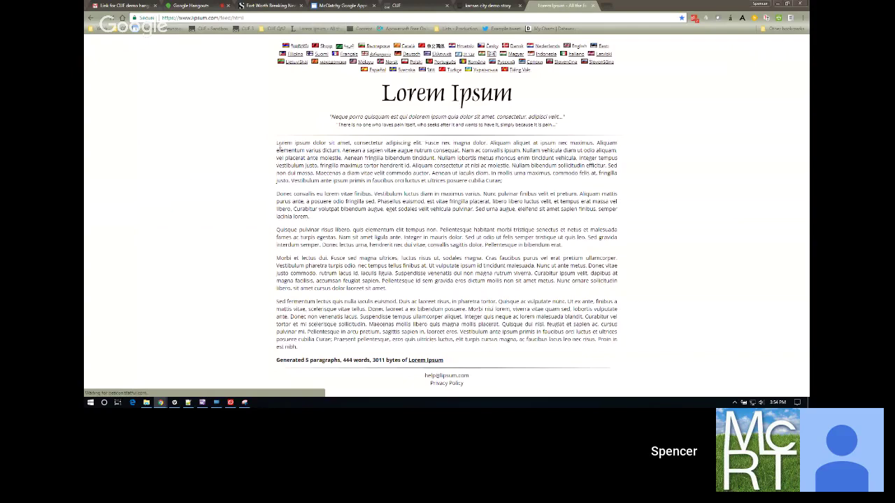
pyautogui.moveTo(277, 144); pyautogui.dragTo(441, 292)
pyautogui.rightClick(441, 292)
pyautogui.click(448, 290)
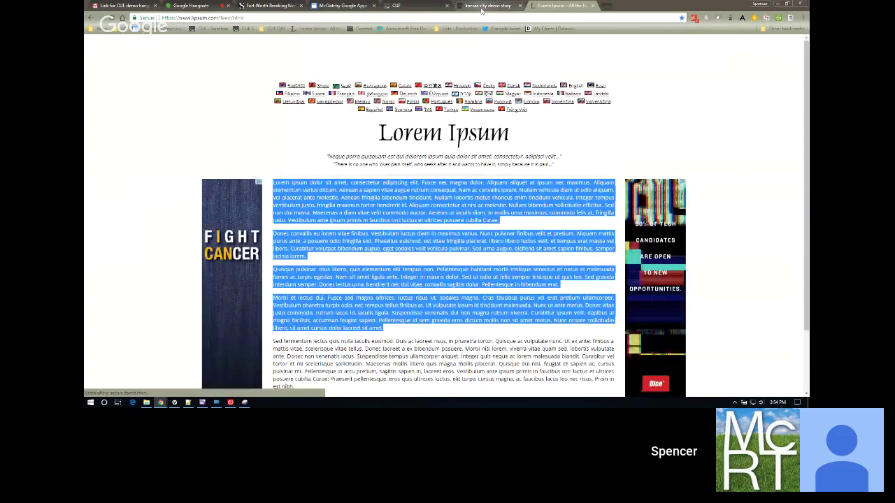
# Step: Paste the copied Lorem Ipsum paragraphs on a new line above the "Factbox here" heading in the kansas city demo story body
pyautogui.hotkey('ctrl', 'shift', 'Tab')
pyautogui.click(406, 178)
pyautogui.press('Return')
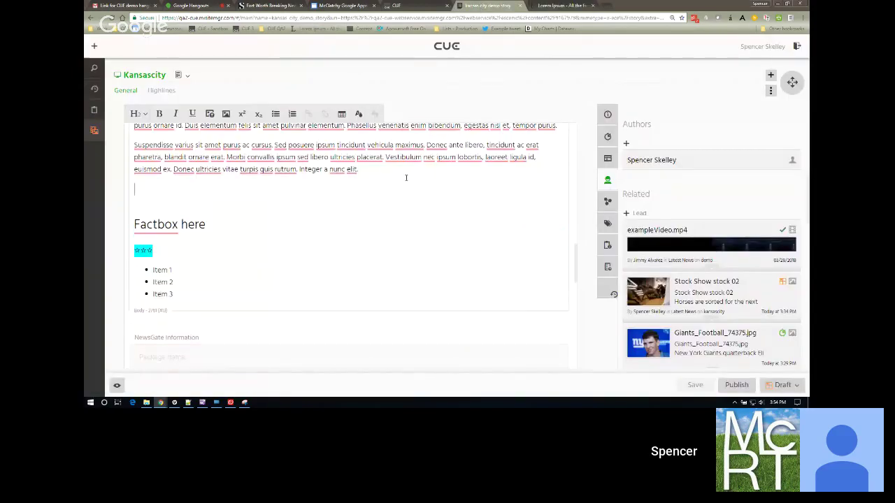
pyautogui.hotkey('ctrl', 'v')
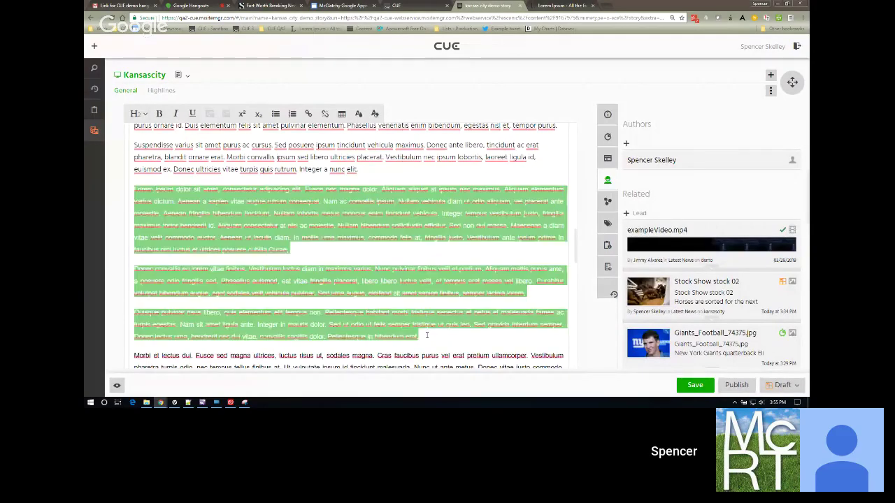
# Step: Clear the formatting of the first three pasted Lorem Ipsum paragraphs and save the story
pyautogui.moveTo(423, 341); pyautogui.dragTo(465, 250)
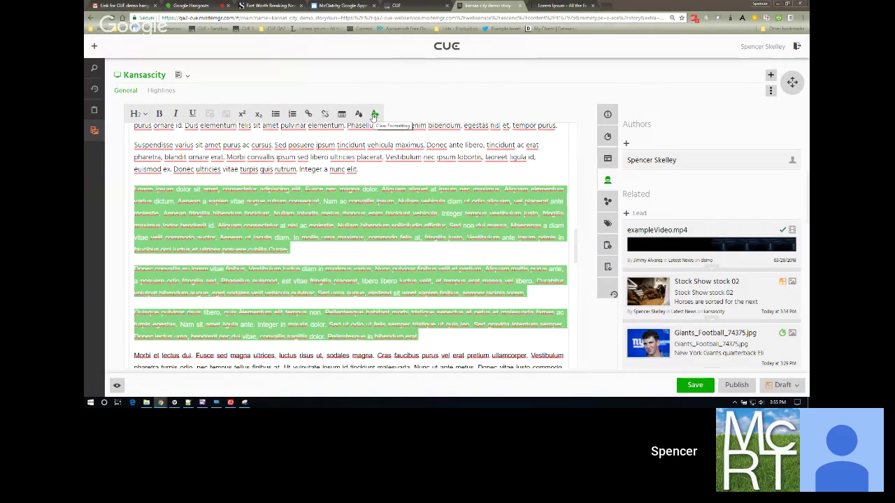
pyautogui.click(696, 385)
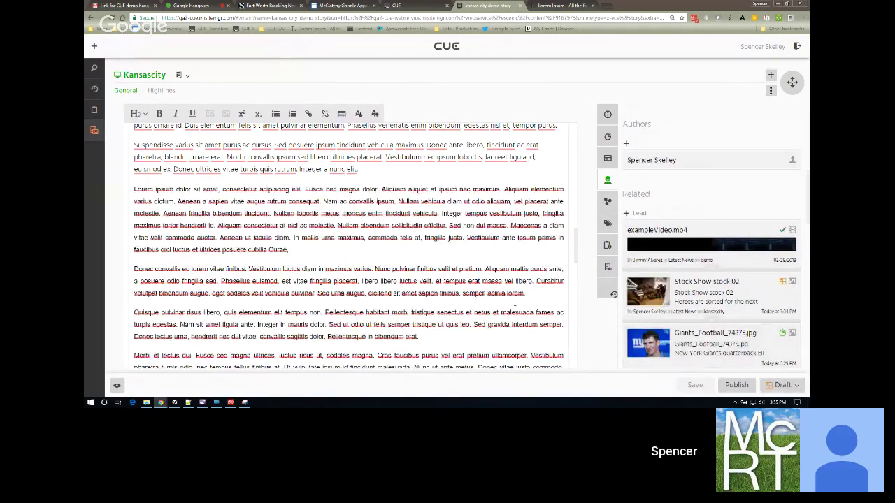
pyautogui.moveTo(469, 333); pyautogui.dragTo(130, 189)
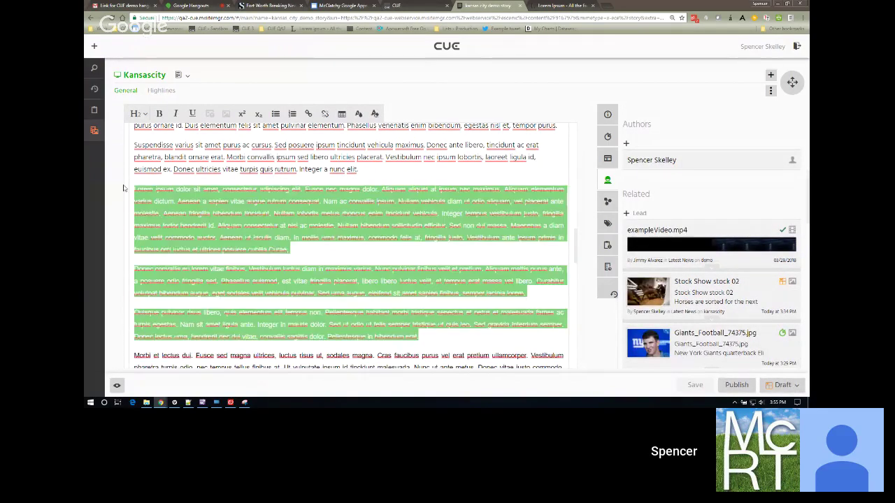
pyautogui.click(375, 114)
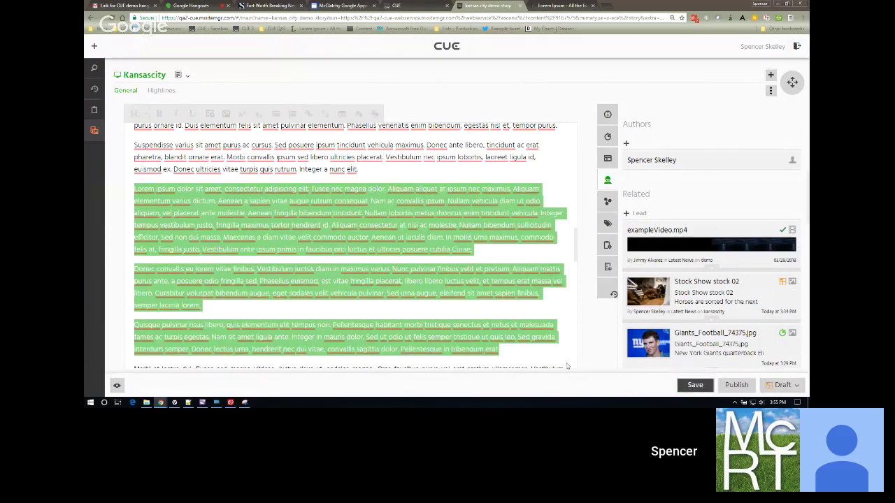
# Step: Paste the copied Lorem Ipsum as plain text on a new line below the paragraph ending "semper lacinia lorem." and save the story
pyautogui.click(248, 321)
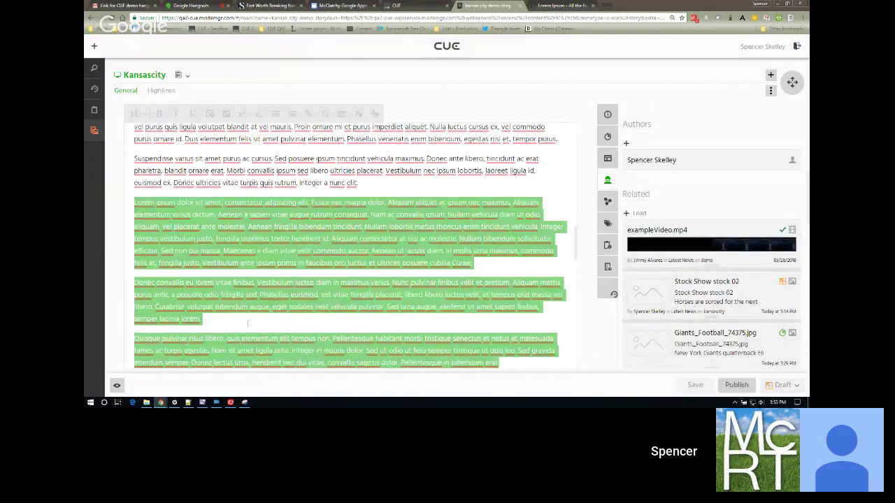
pyautogui.press('Return')
pyautogui.scroll(-2, 247, 321)
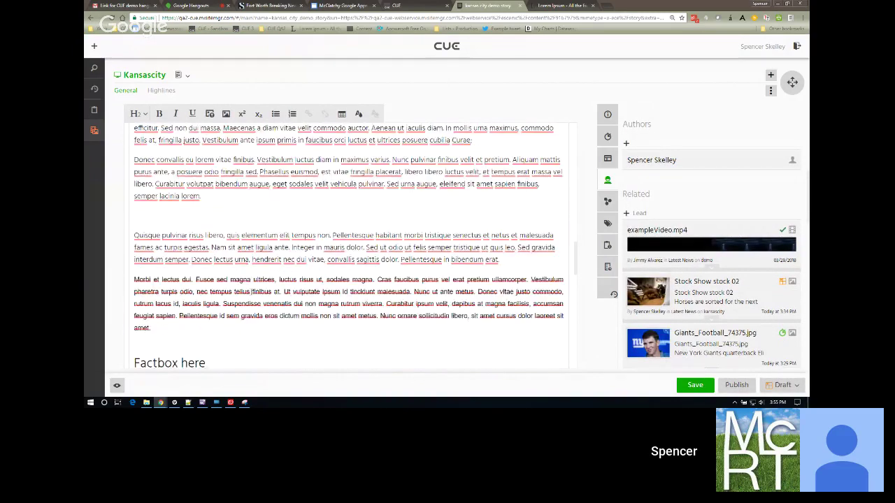
pyautogui.scroll(-1, 210, 210)
pyautogui.rightClick(136, 151)
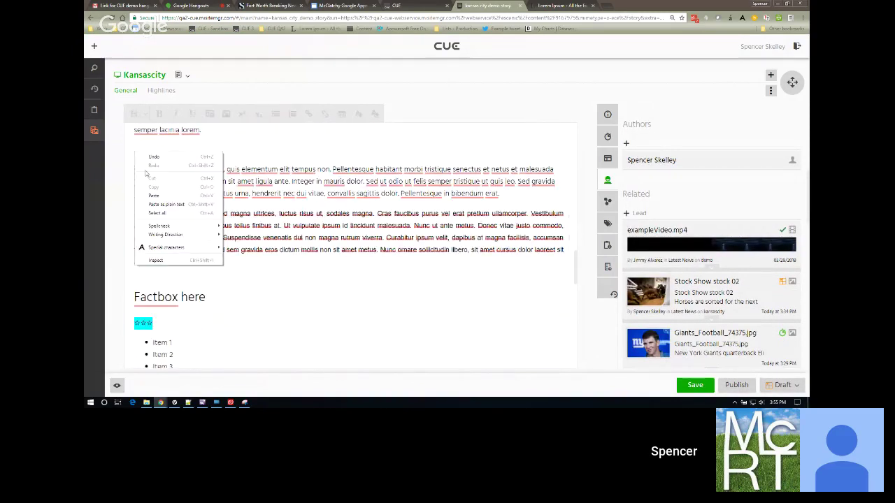
pyautogui.click(183, 204)
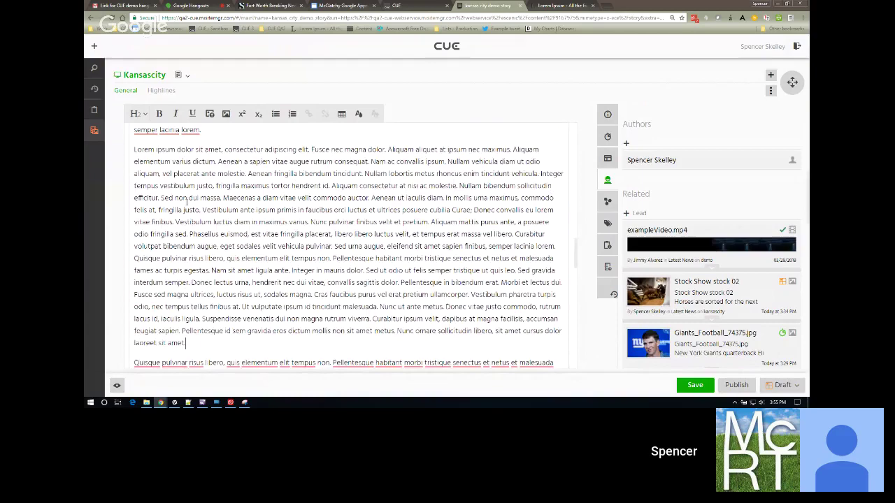
pyautogui.moveTo(269, 149); pyautogui.dragTo(322, 343)
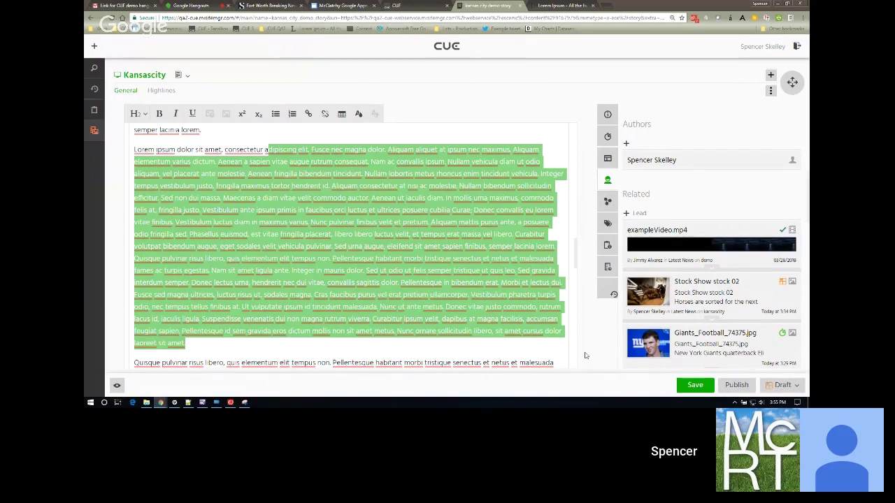
pyautogui.click(694, 385)
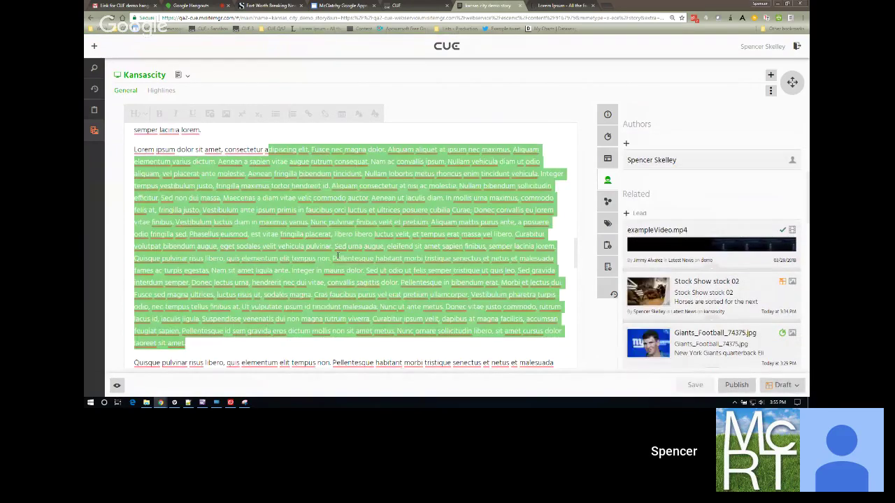
pyautogui.click(337, 256)
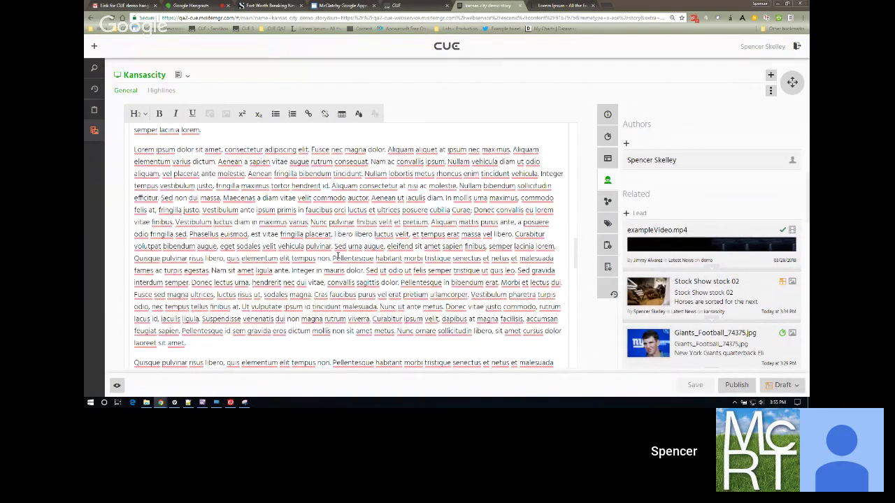
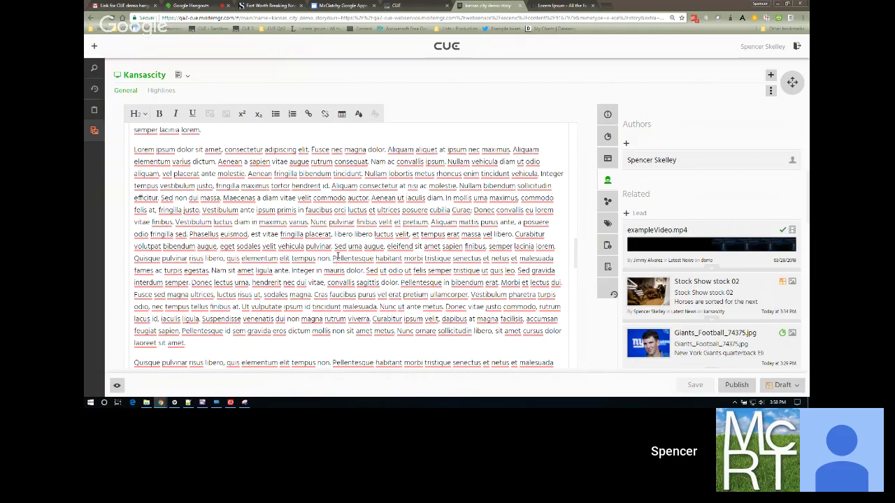
# Step: Open the McClatchy newsroom tools site at mcclatchy.com/tools in a new browser tab and enlarge the page text
pyautogui.click(338, 256)
pyautogui.click(609, 8)
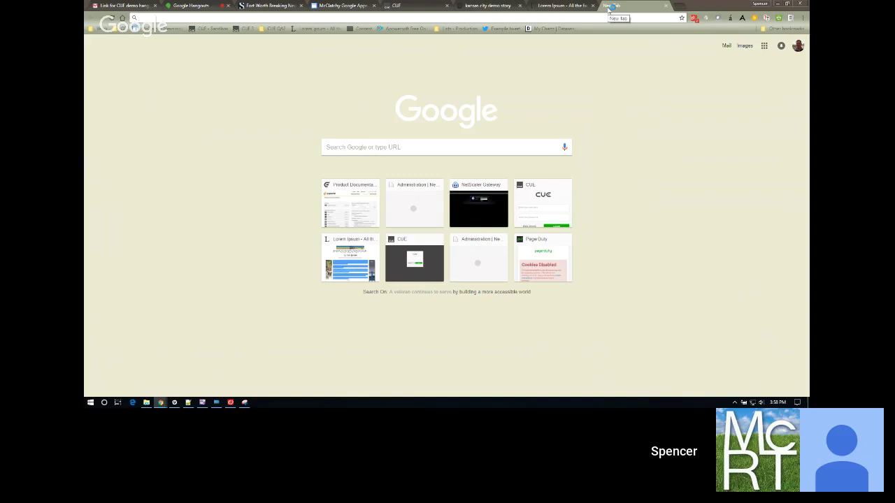
pyautogui.write('mcclatchy.com/tools')
pyautogui.press('Return')
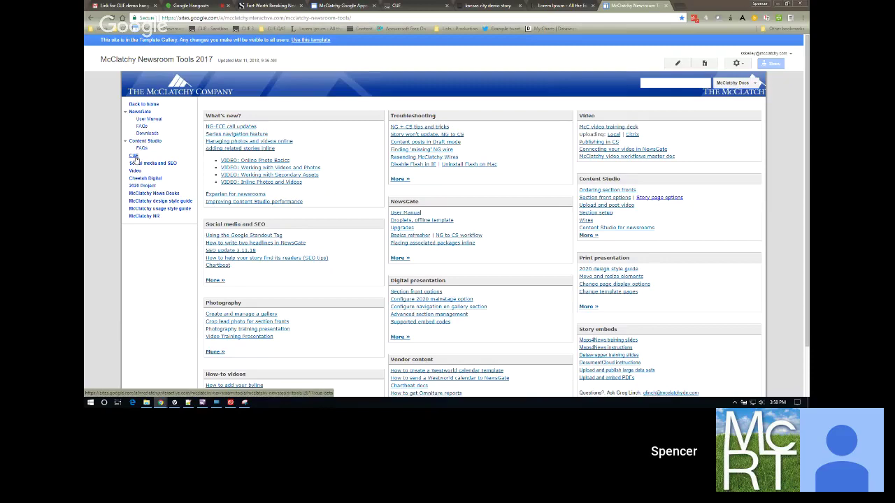
pyautogui.hotkey('ctrl', '+')
pyautogui.hotkey('ctrl', '+')
pyautogui.hotkey('ctrl', '+')
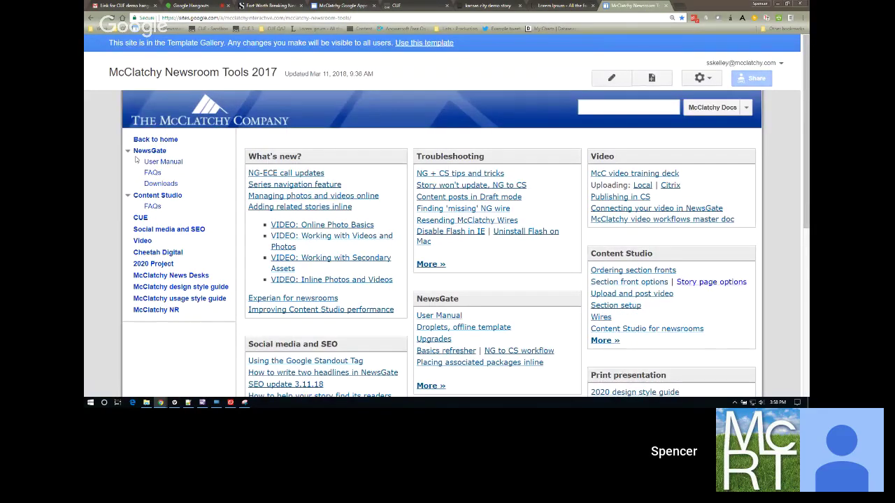
# Step: Open the site's CUE page and look through its help documentation topics, from General to Website publishing
pyautogui.click(139, 219)
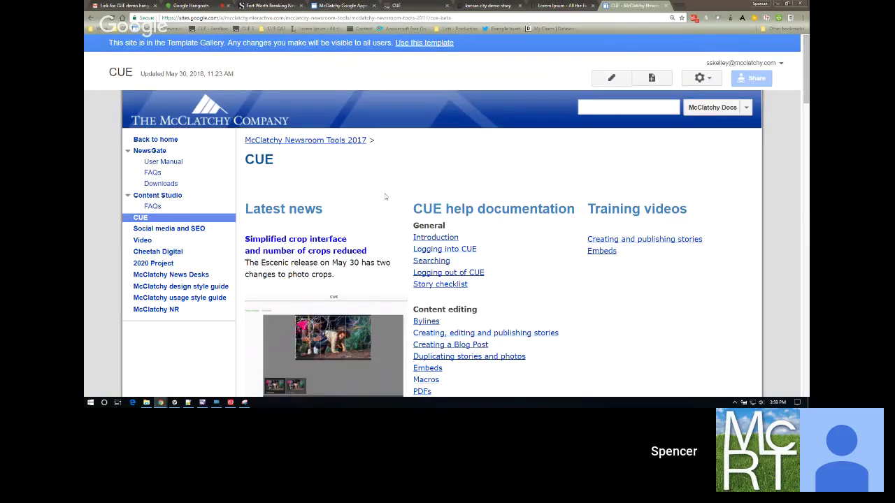
pyautogui.scroll(-3, 384, 197)
pyautogui.scroll(2, 385, 197)
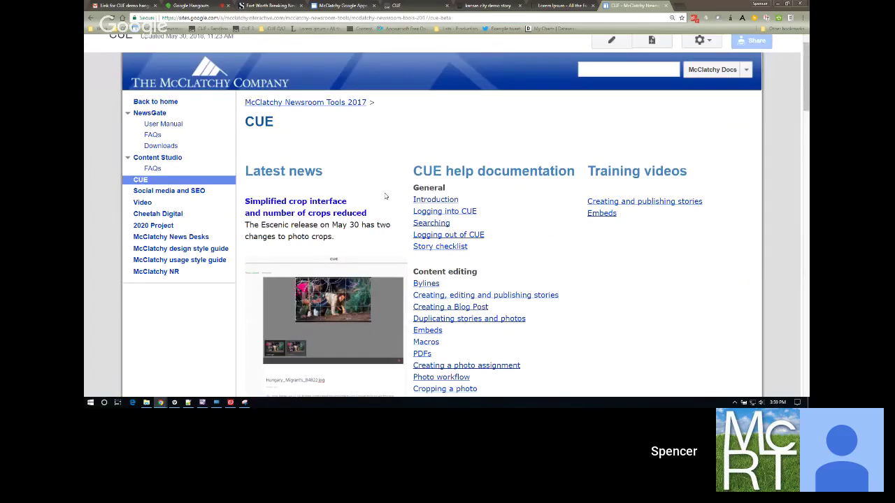
pyautogui.scroll(-1, 385, 197)
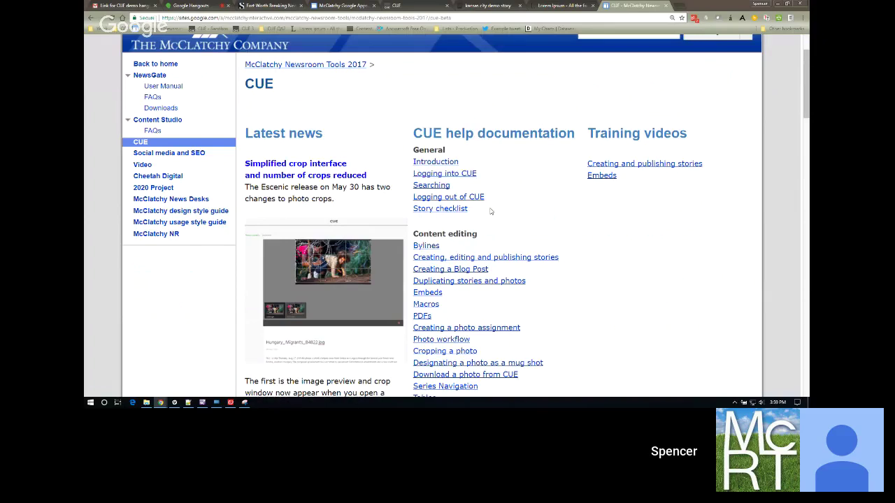
pyautogui.scroll(-4, 497, 234)
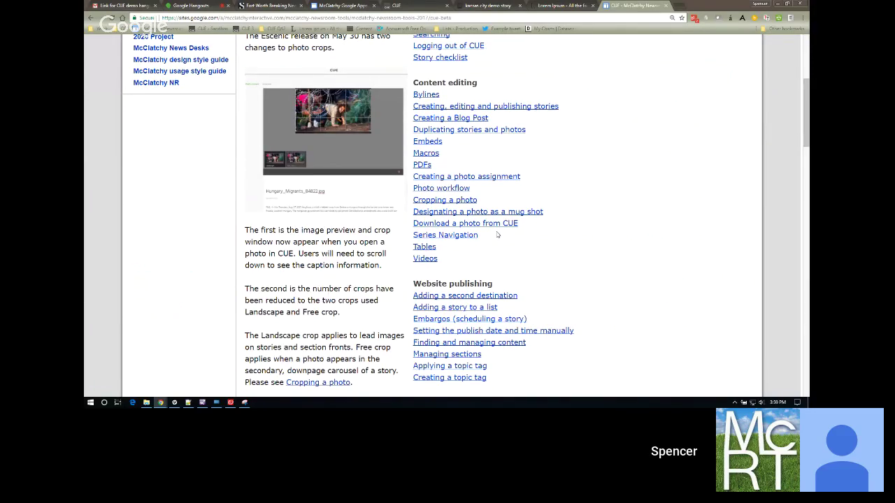
pyautogui.scroll(1, 578, 237)
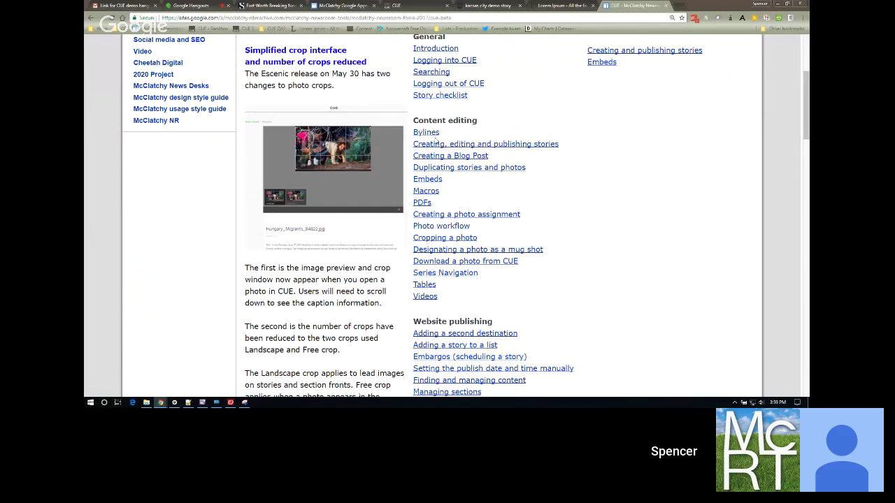
# Step: Open the Macros document from the Content editing help topics to view its macro list, and return to the Google Hangouts tab
pyautogui.click(433, 192)
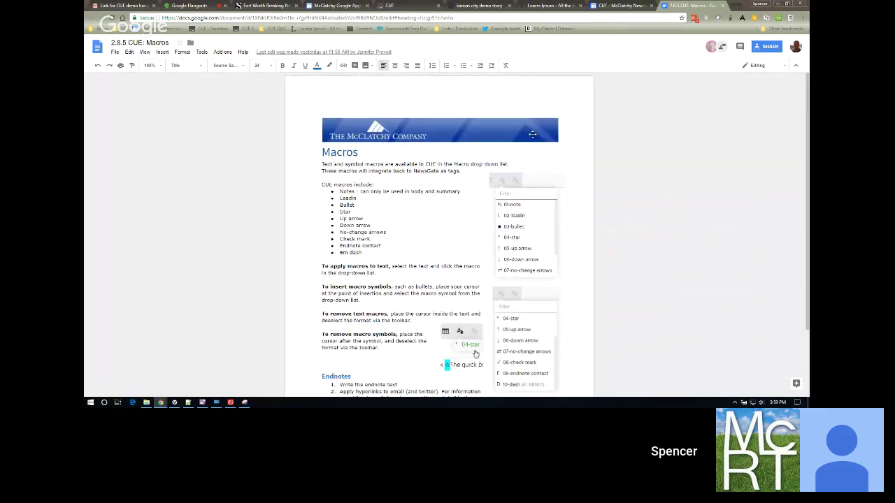
pyautogui.click(384, 253)
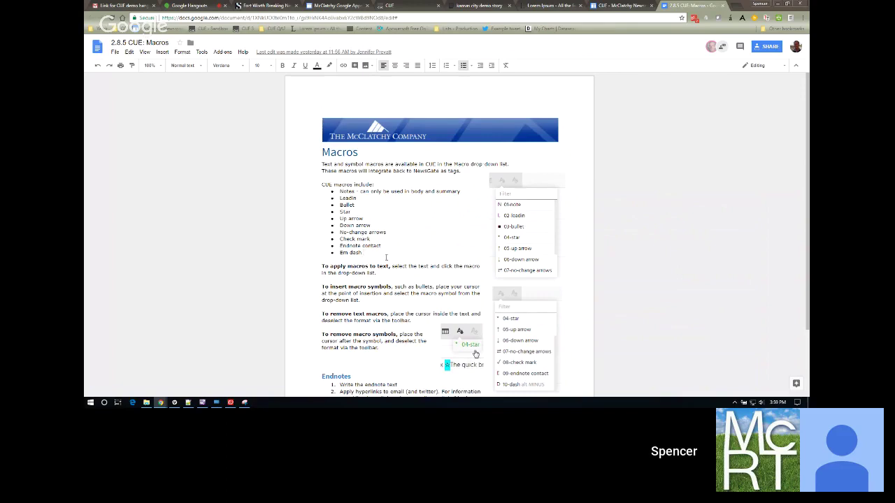
pyautogui.click(609, 8)
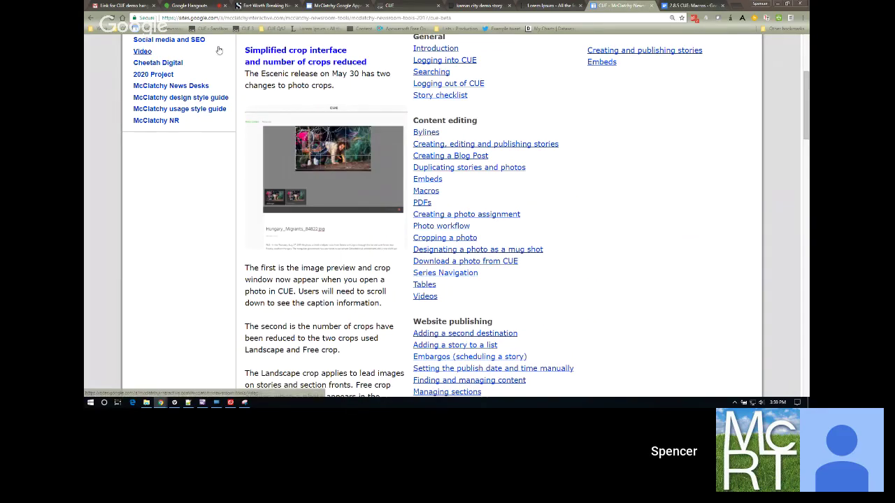
pyautogui.click(181, 6)
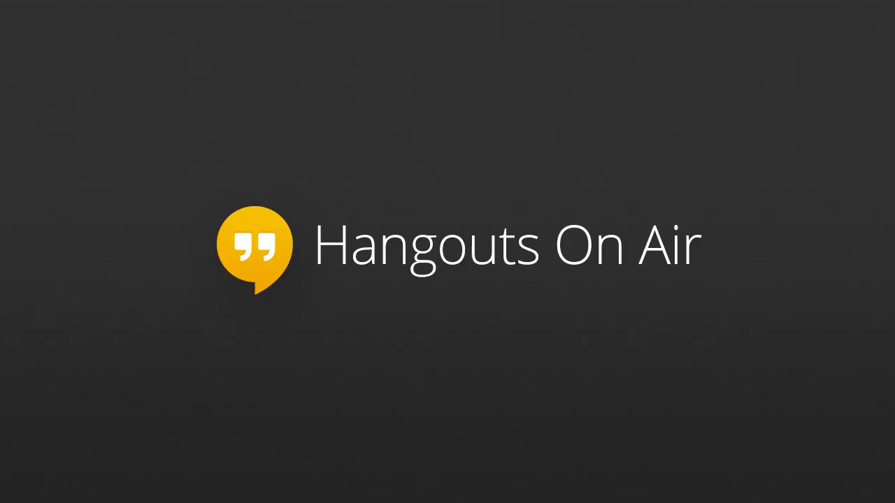